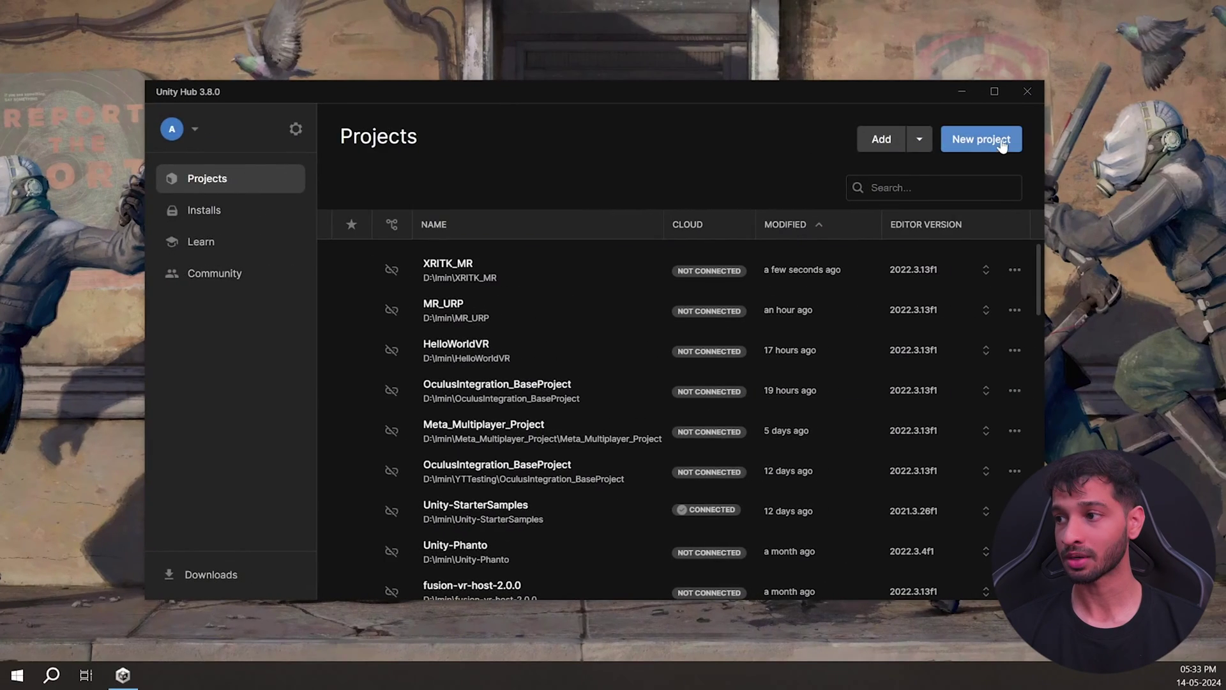
Step: Create a 3D (Built-In Render Pipeline) project named XRITK_HandTracking with Connect to Unity Cloud unchecked
click(1001, 138)
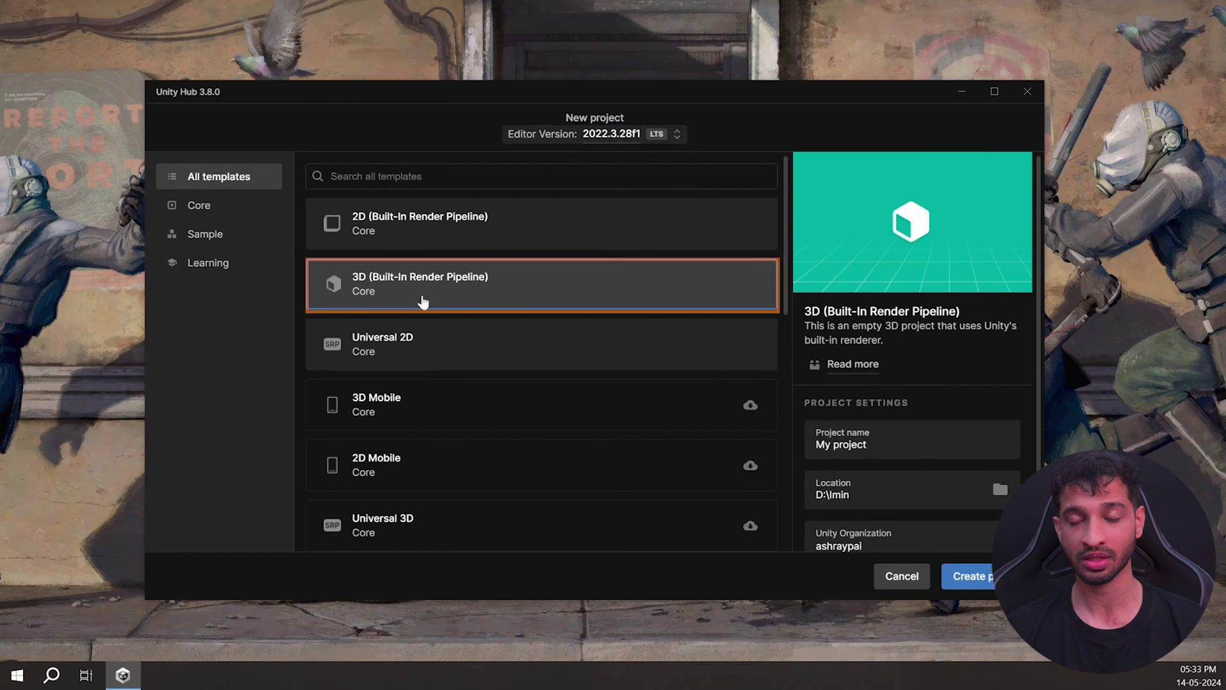
click(881, 452)
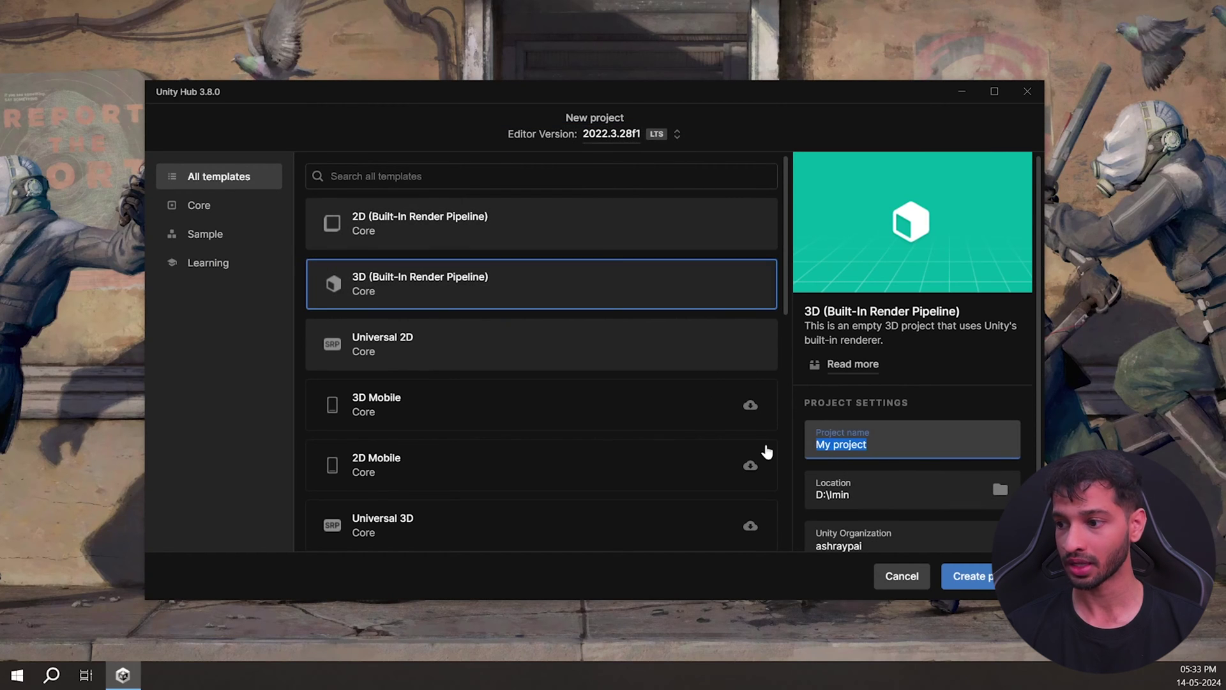
text(XRITK_HandTracking)
scroll(930, 471, down, 2)
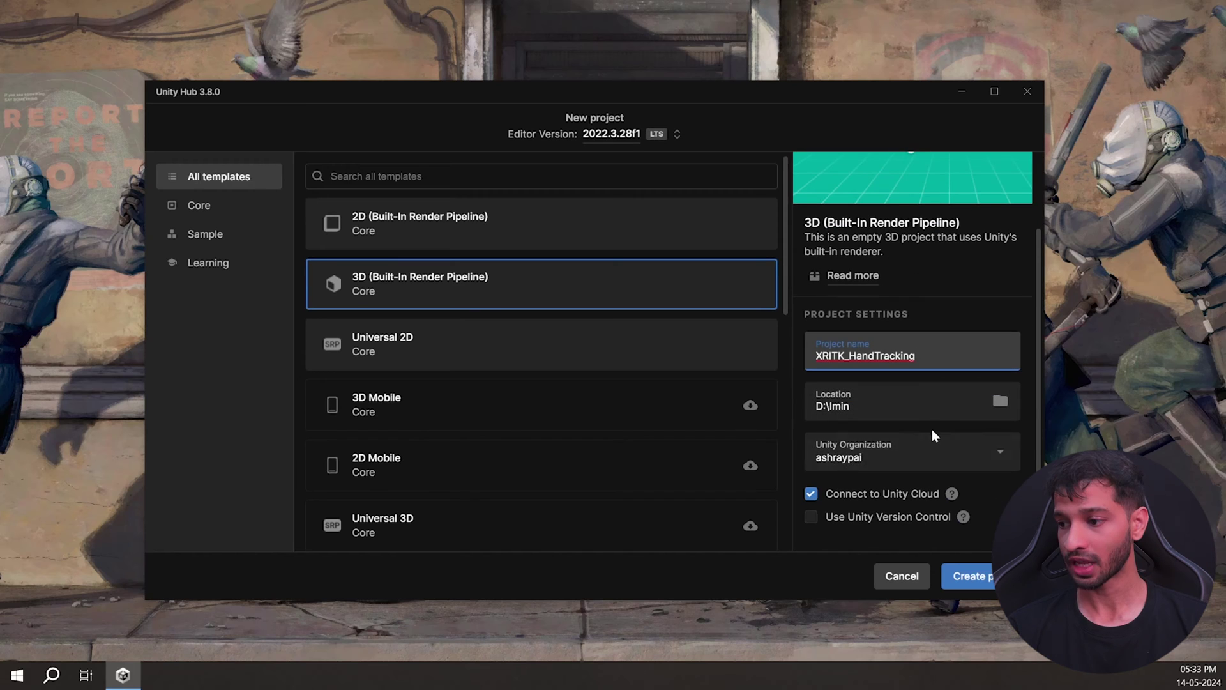
click(813, 496)
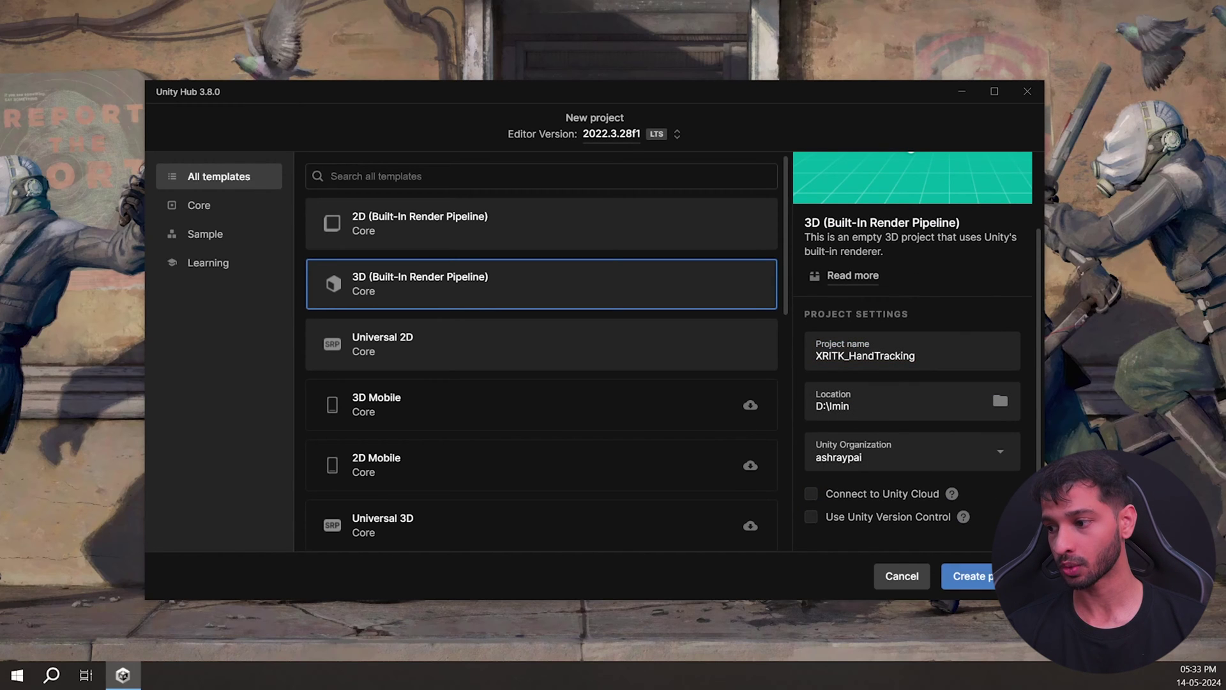
click(967, 576)
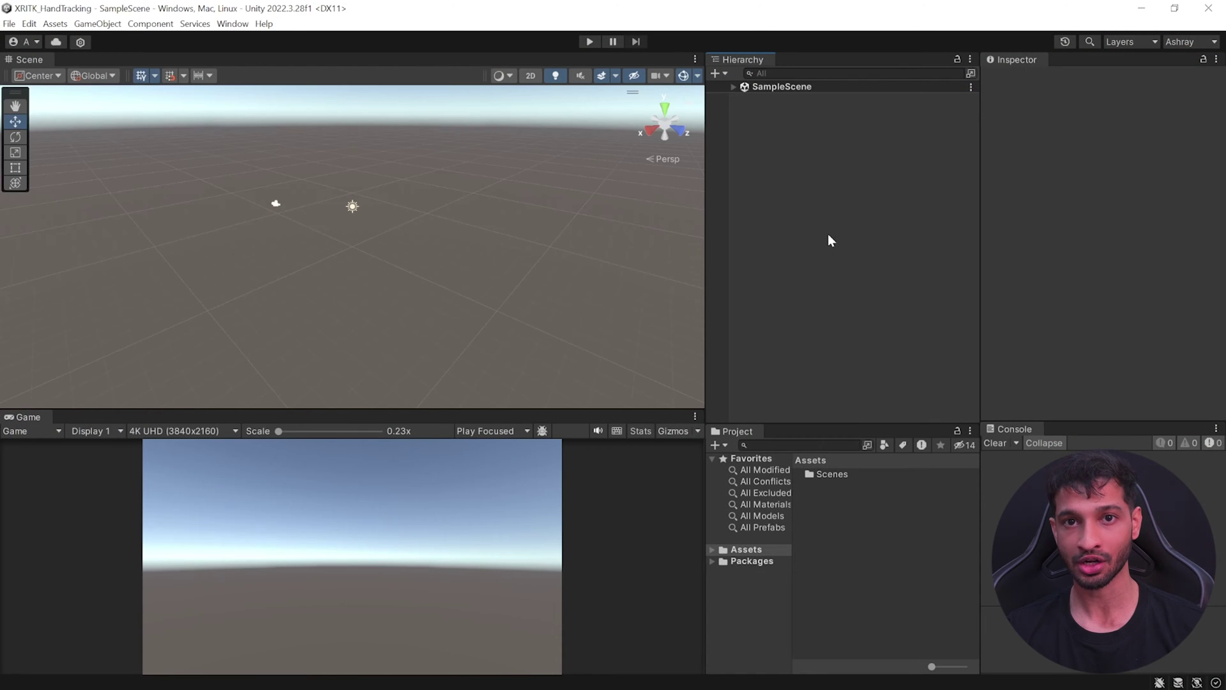
Step: Open the Package Manager on the Unity Registry and copy the XR Interaction Toolkit package id
click(232, 23)
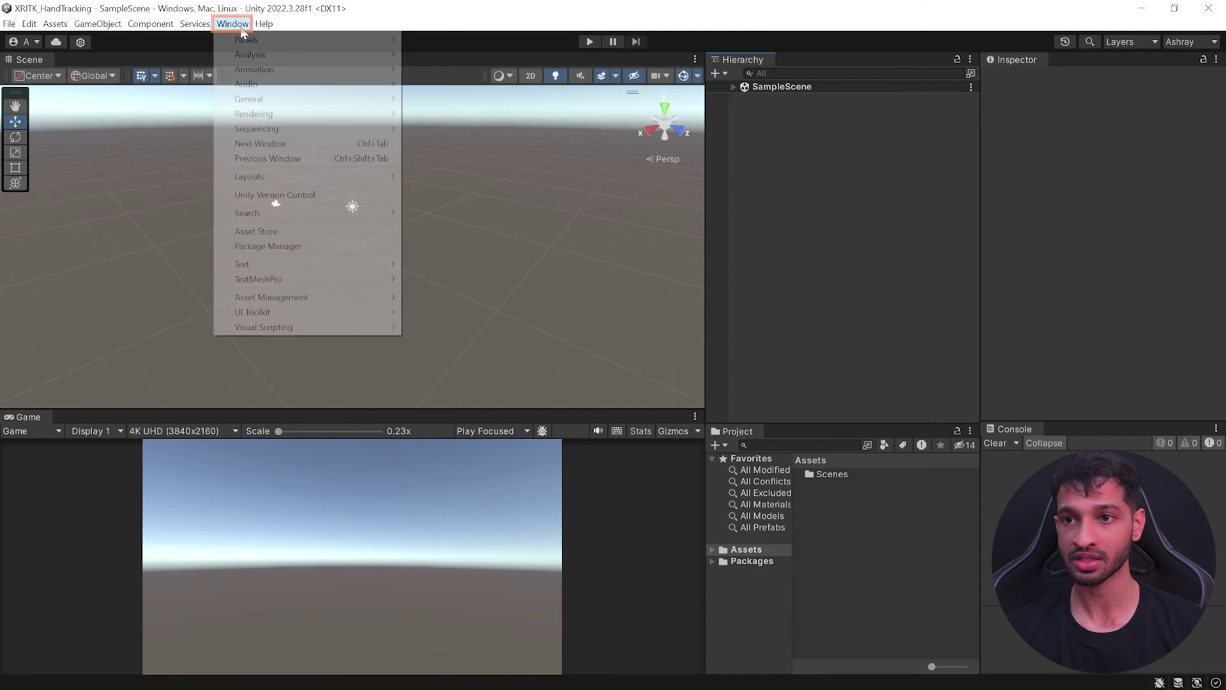
click(268, 246)
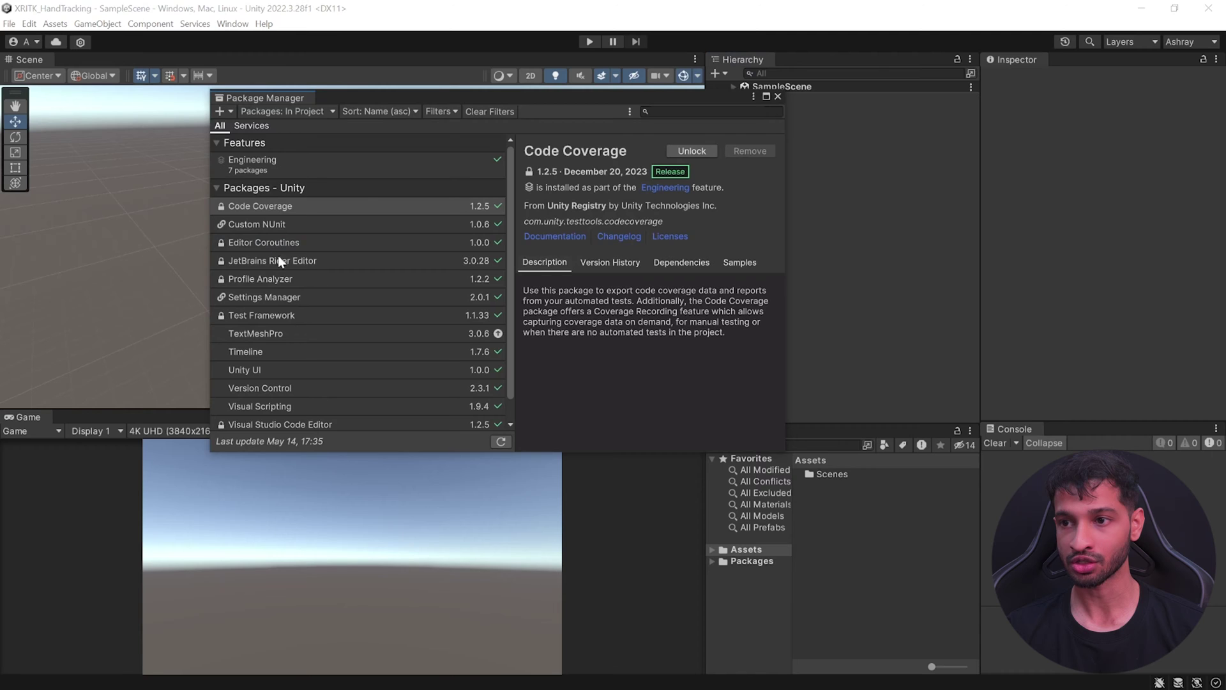
click(309, 111)
click(296, 126)
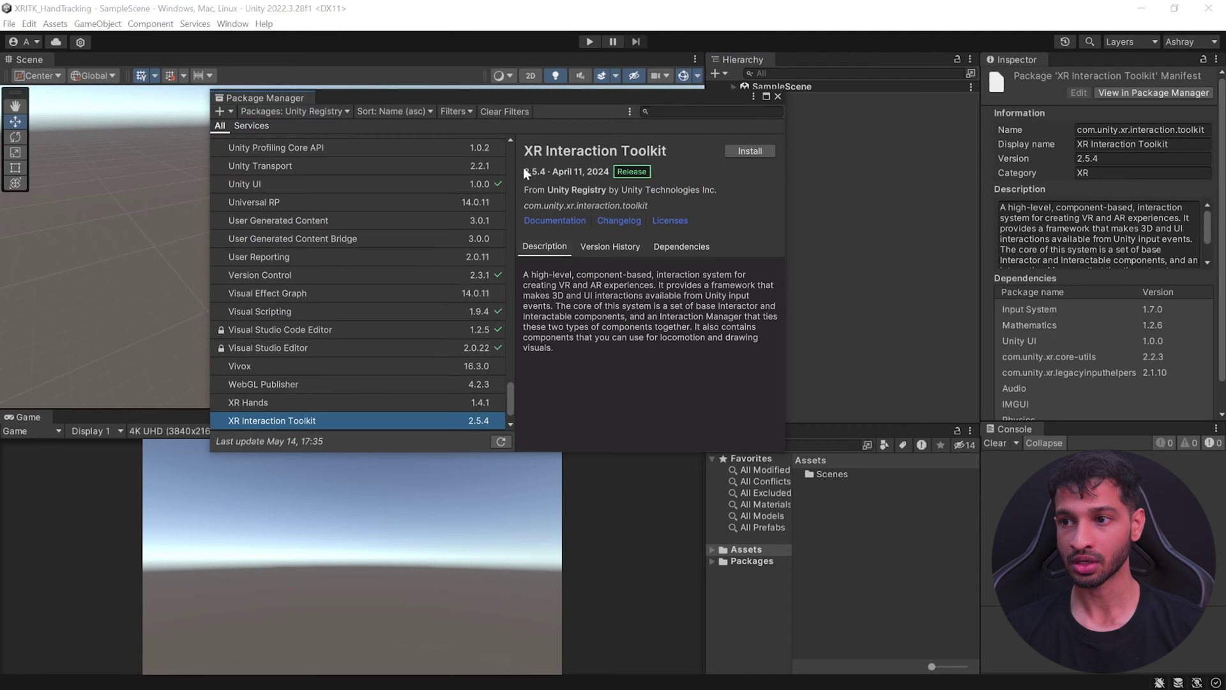
scroll(509, 406, down, 1)
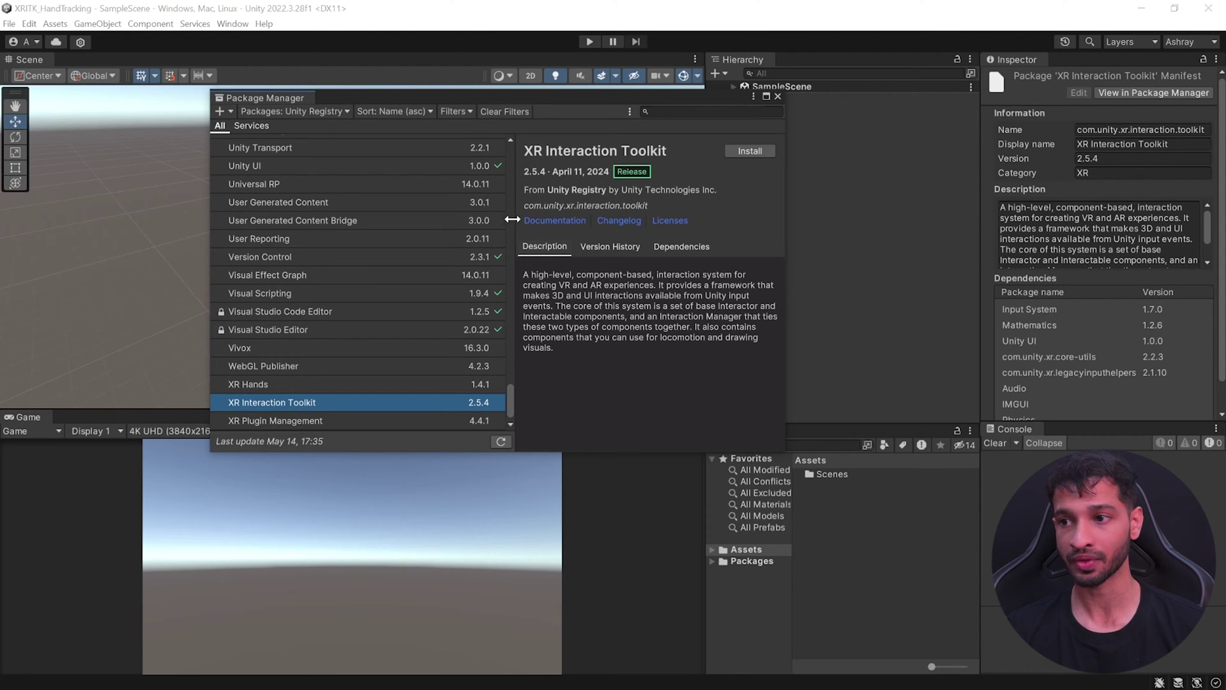
drag(523, 206, 653, 214)
key(ctrl+c)
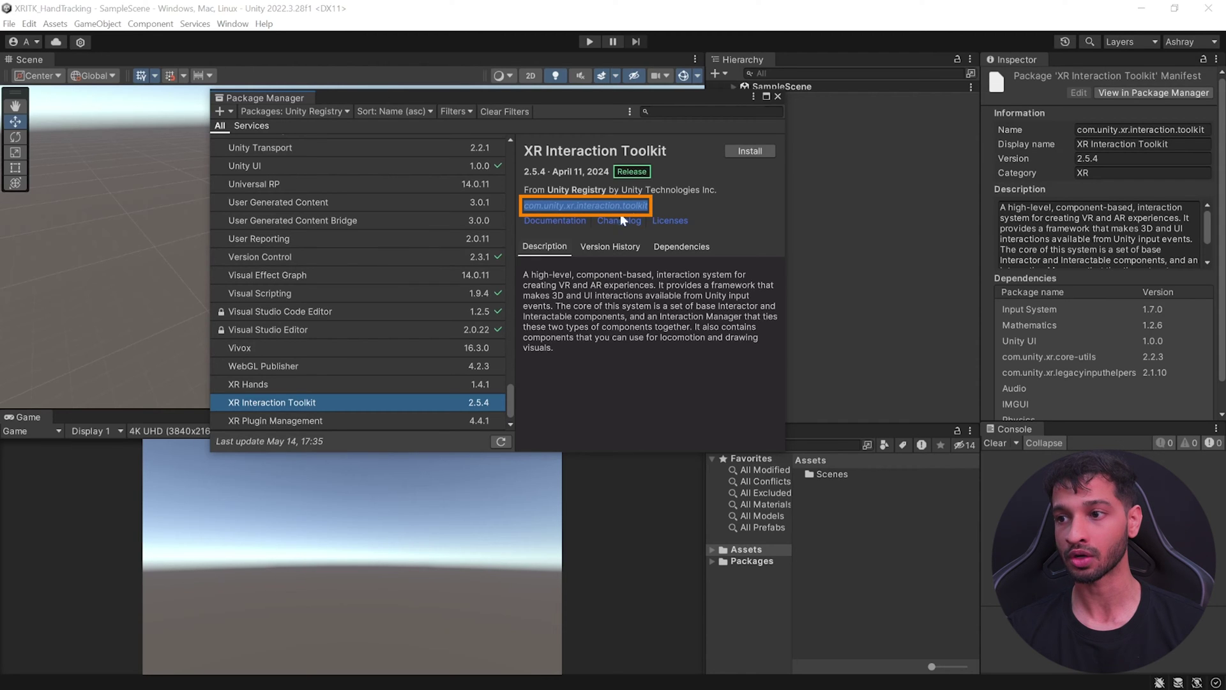
Step: Add XR Interaction Toolkit 3.0.3 by name using the pasted package id
click(220, 112)
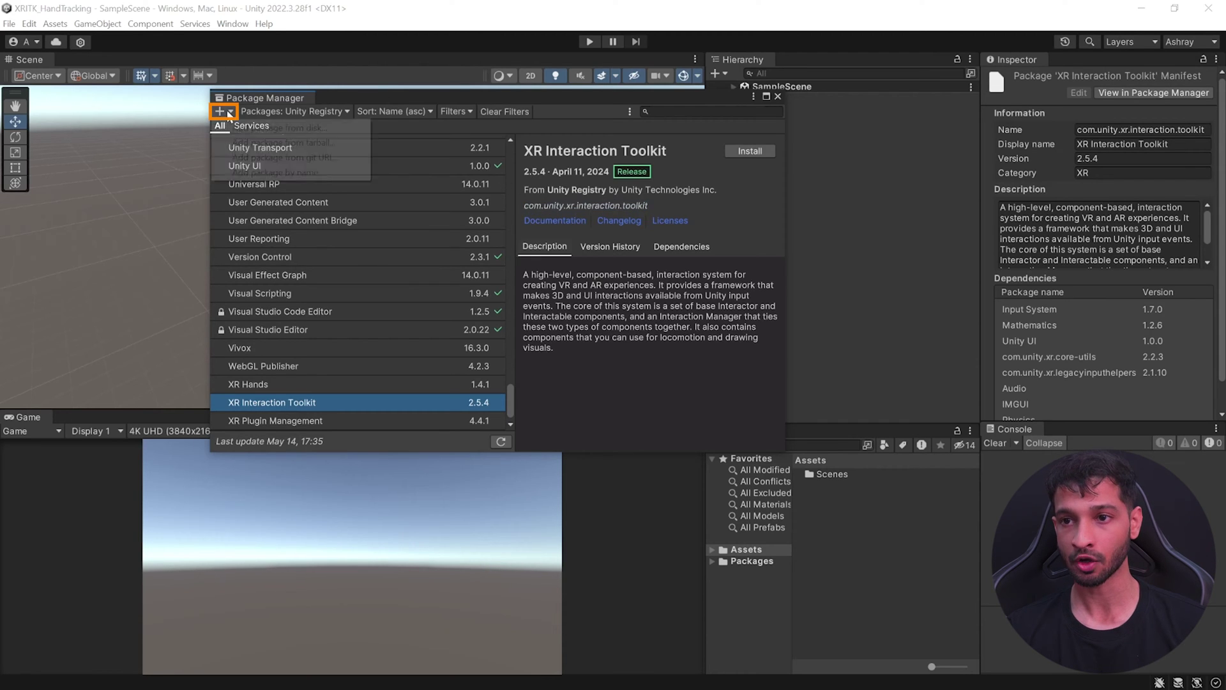
click(254, 171)
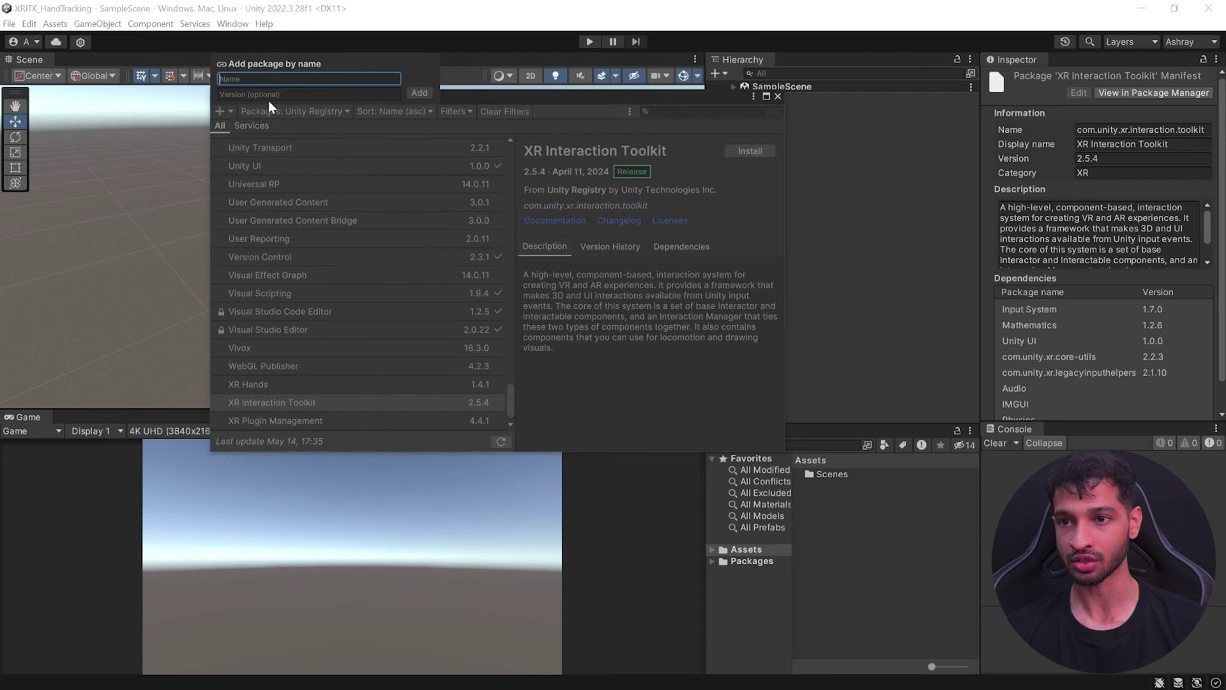
key(ctrl+v)
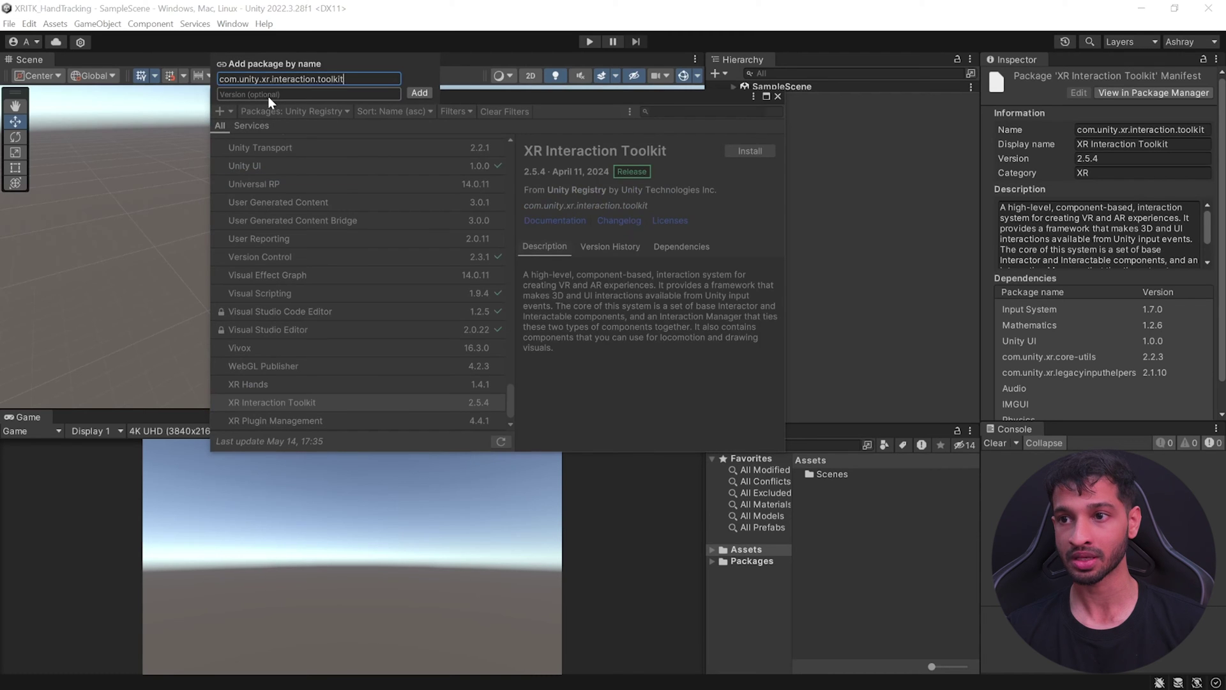
click(422, 94)
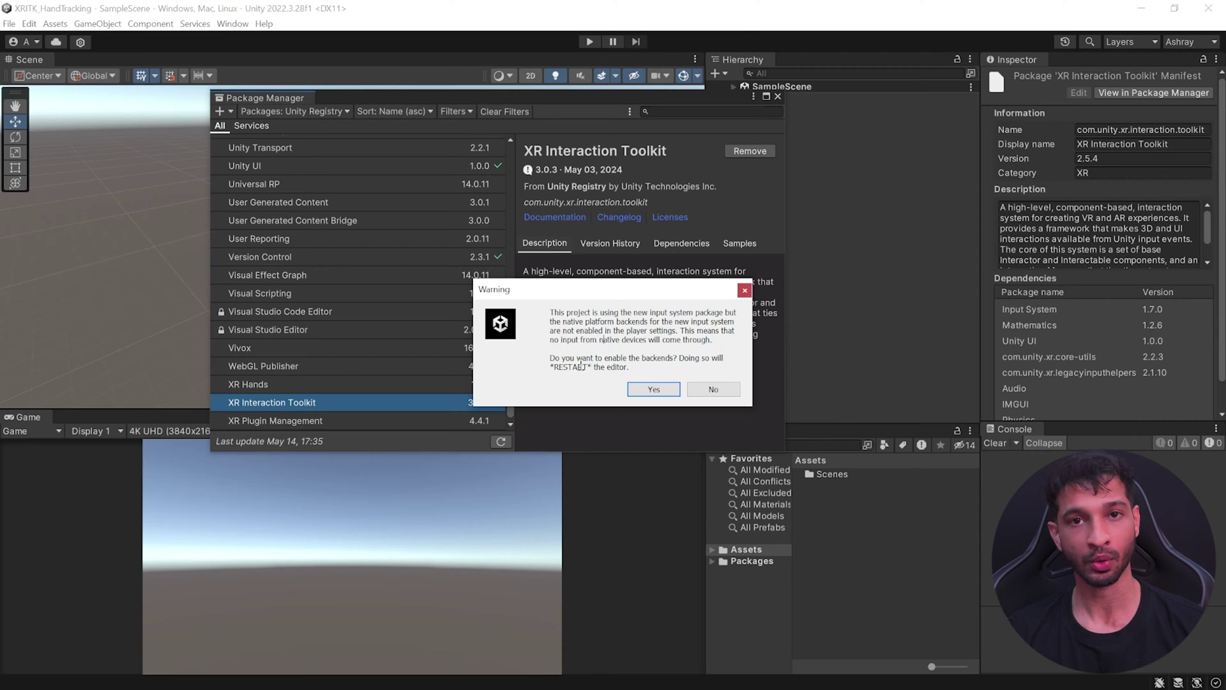
Step: Answer the input-backend warning, import the Hands Interaction Demo sample, and reimport Starter Assets
click(654, 389)
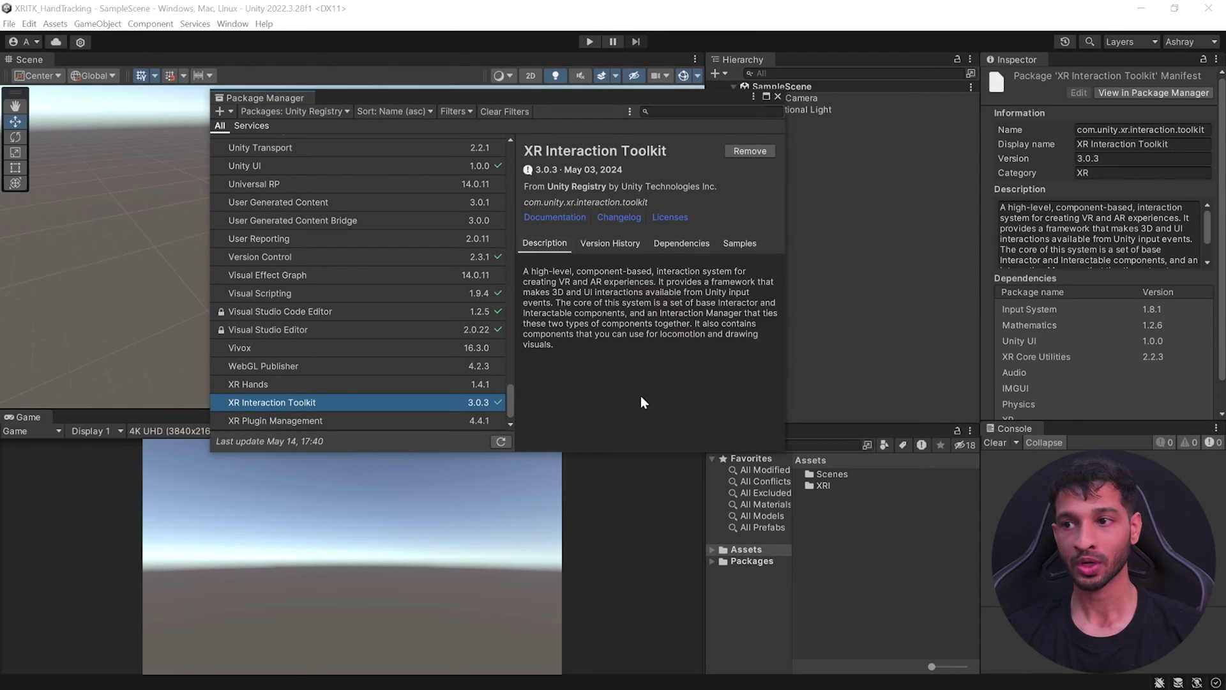
click(748, 241)
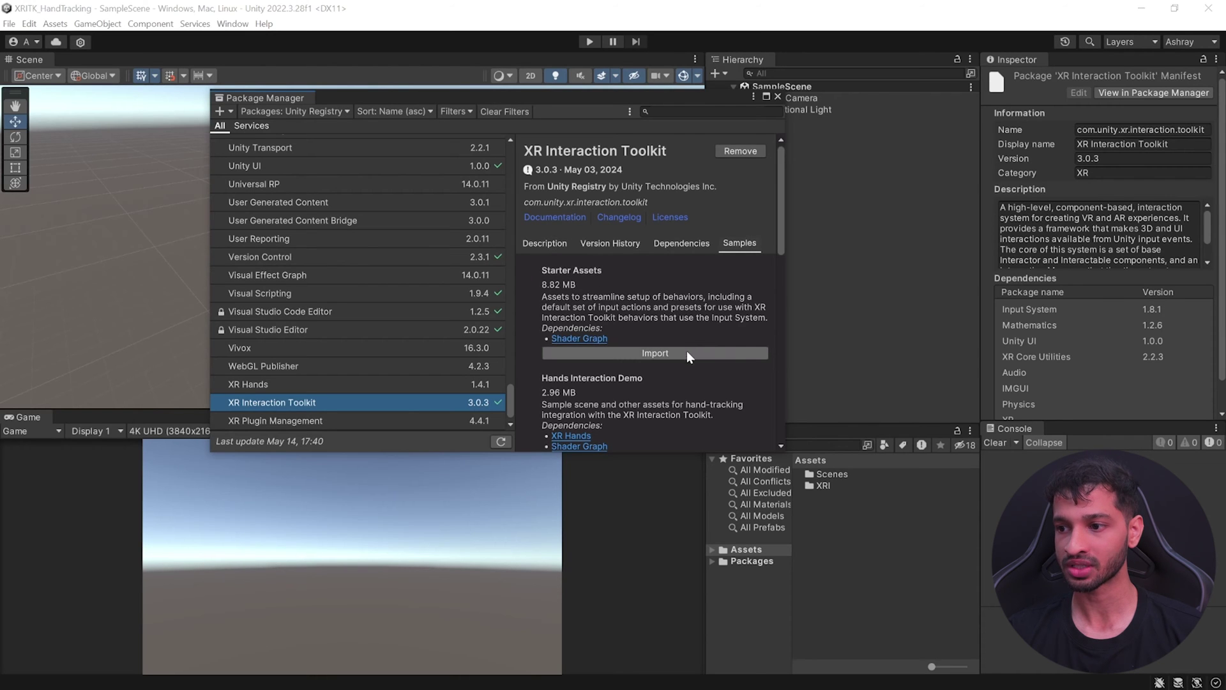
scroll(686, 351, down, 2)
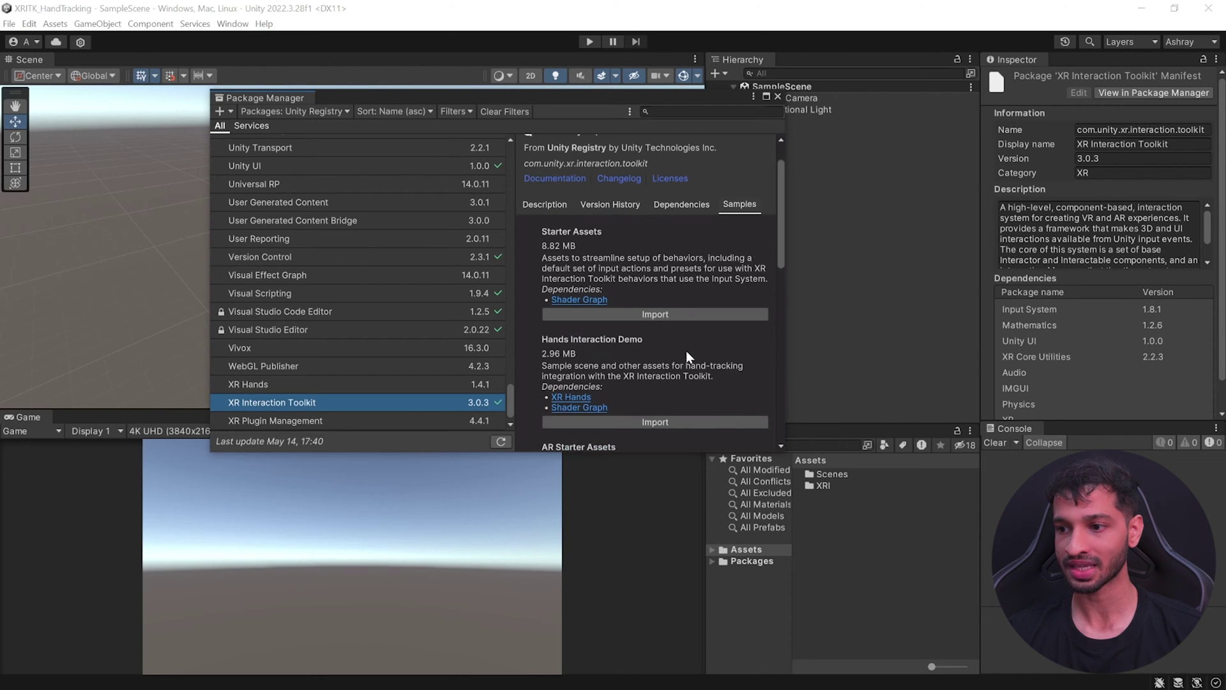
click(711, 420)
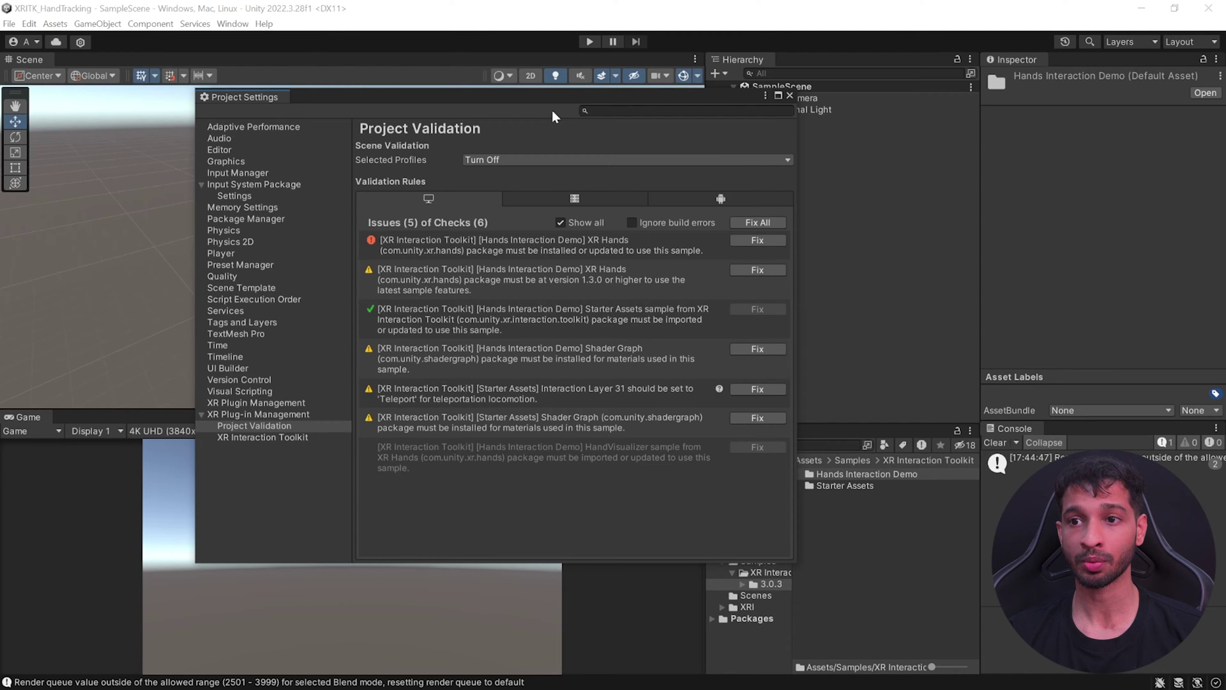
click(790, 96)
click(726, 315)
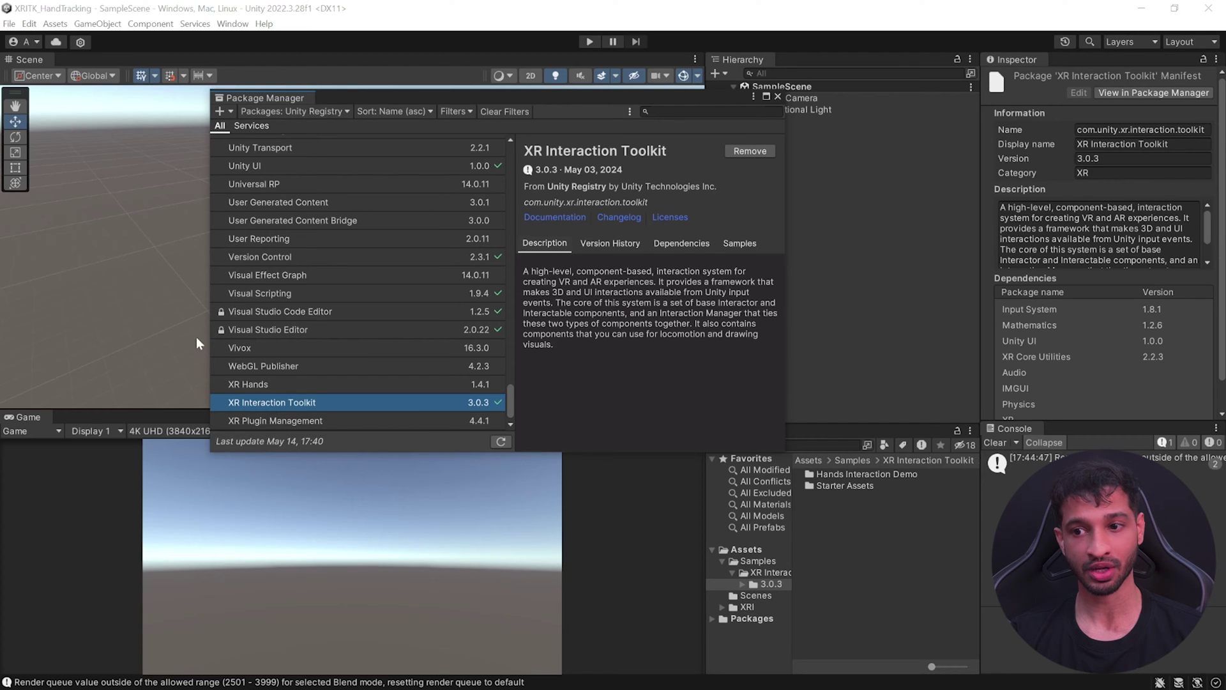
Step: Add XR Hands 1.4.1 by its package id and import its HandVisualizer sample
click(278, 386)
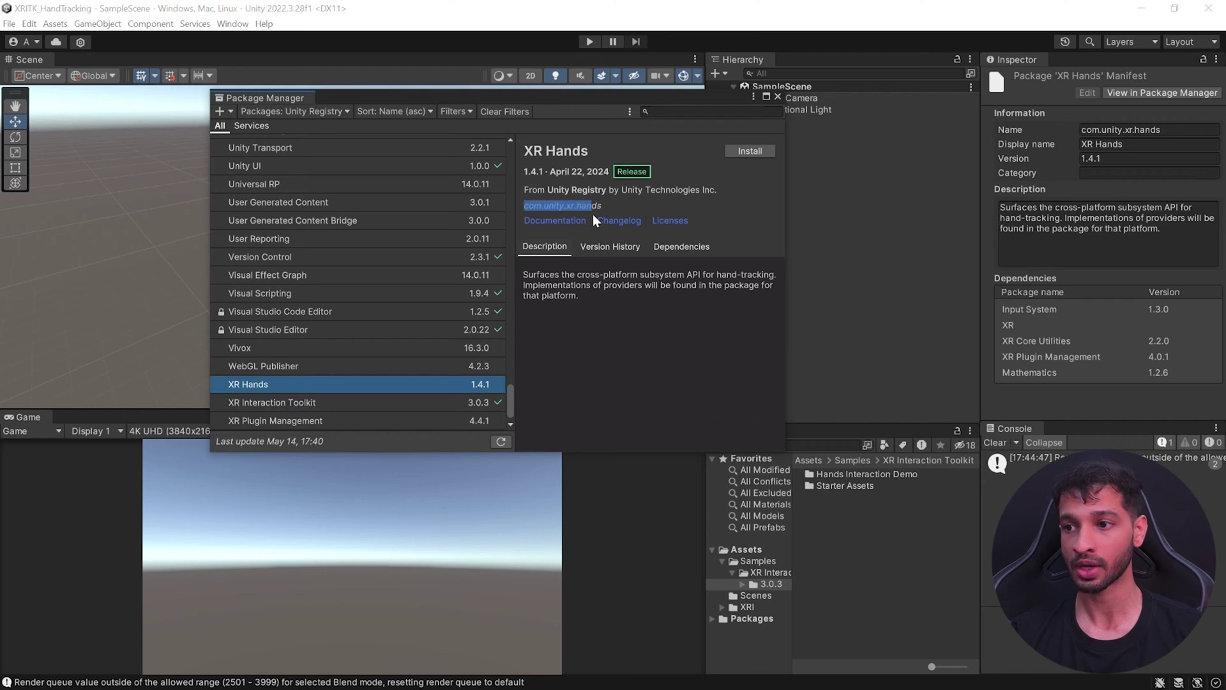
drag(525, 208, 578, 216)
key(ctrl+c)
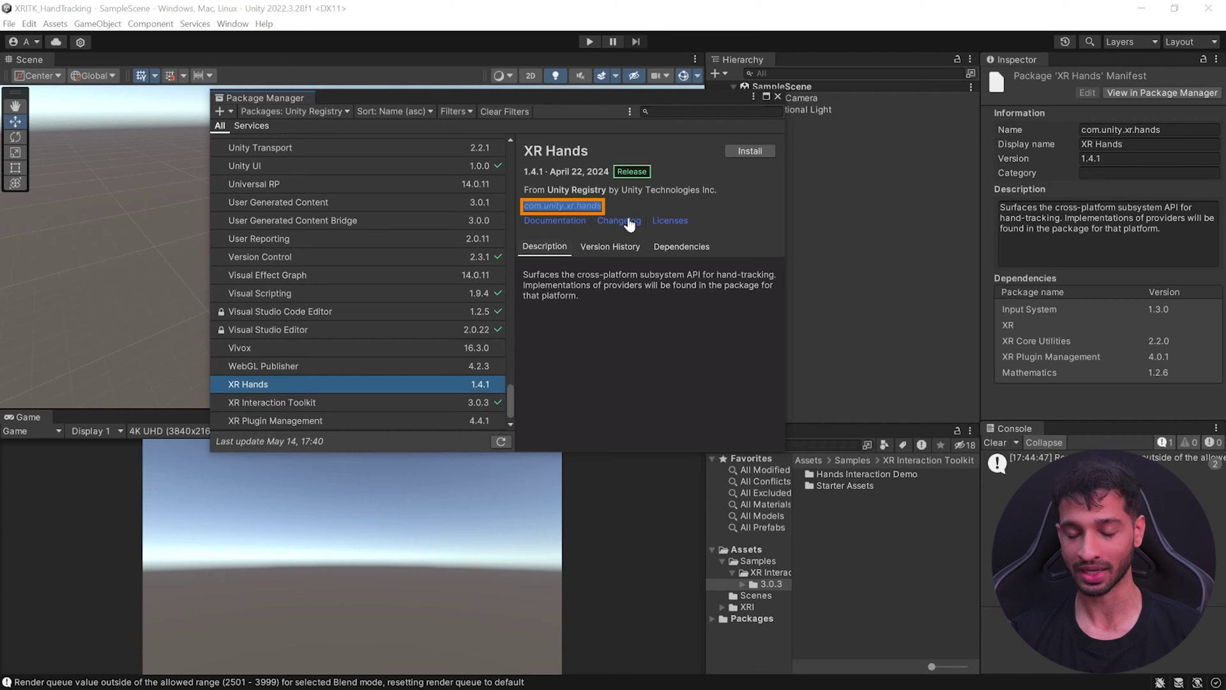
click(230, 111)
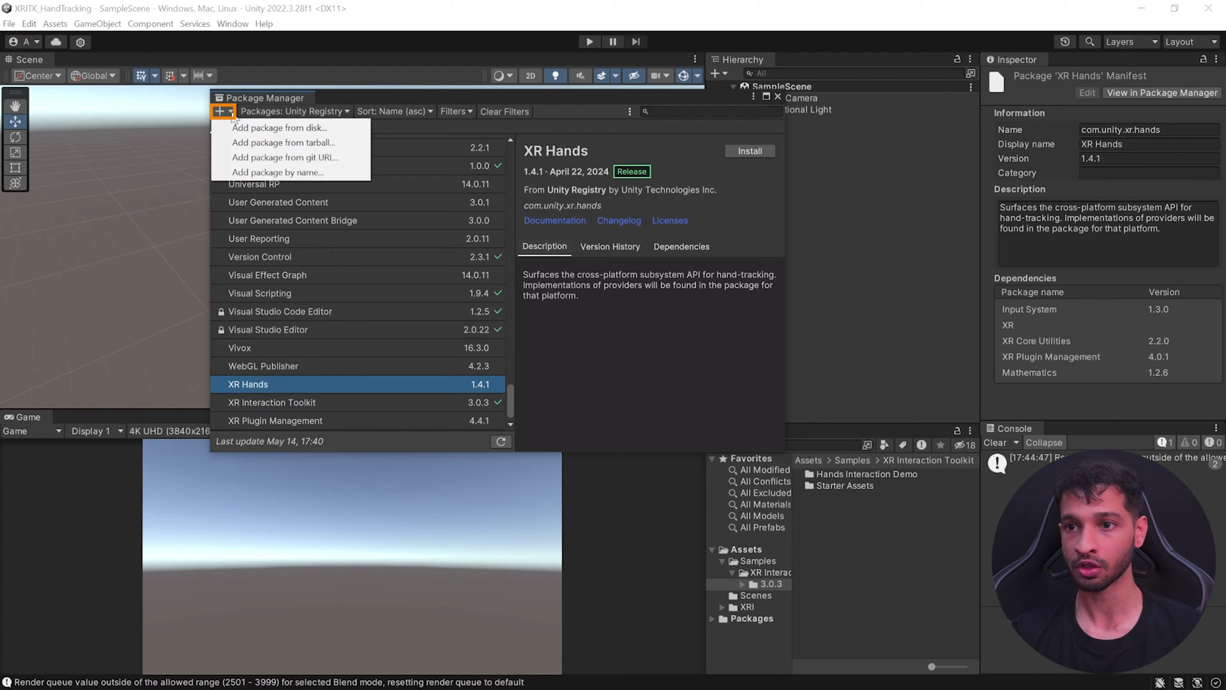
click(262, 172)
key(ctrl+v)
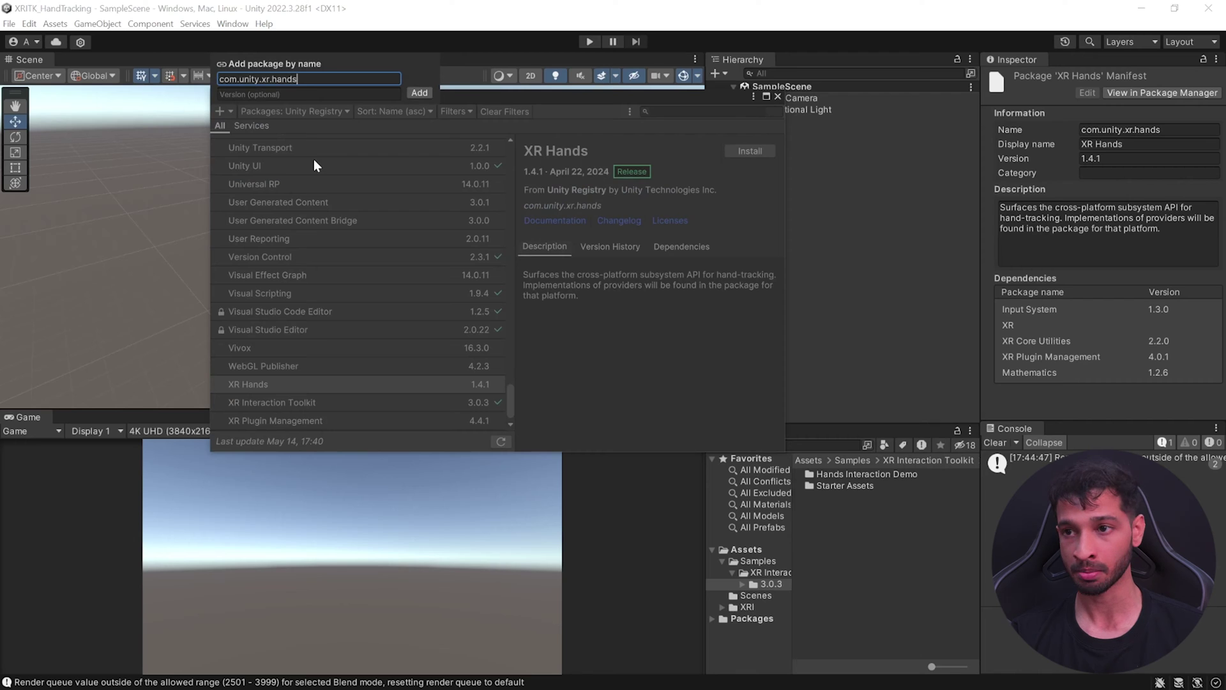
click(428, 95)
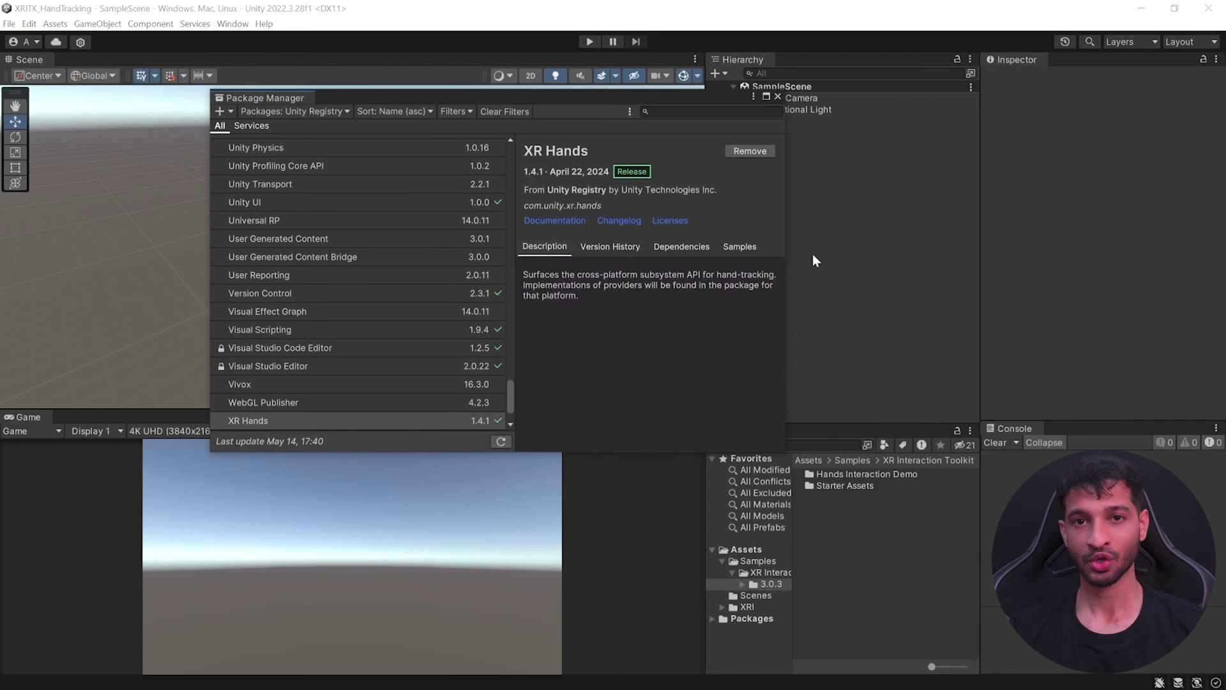
click(732, 252)
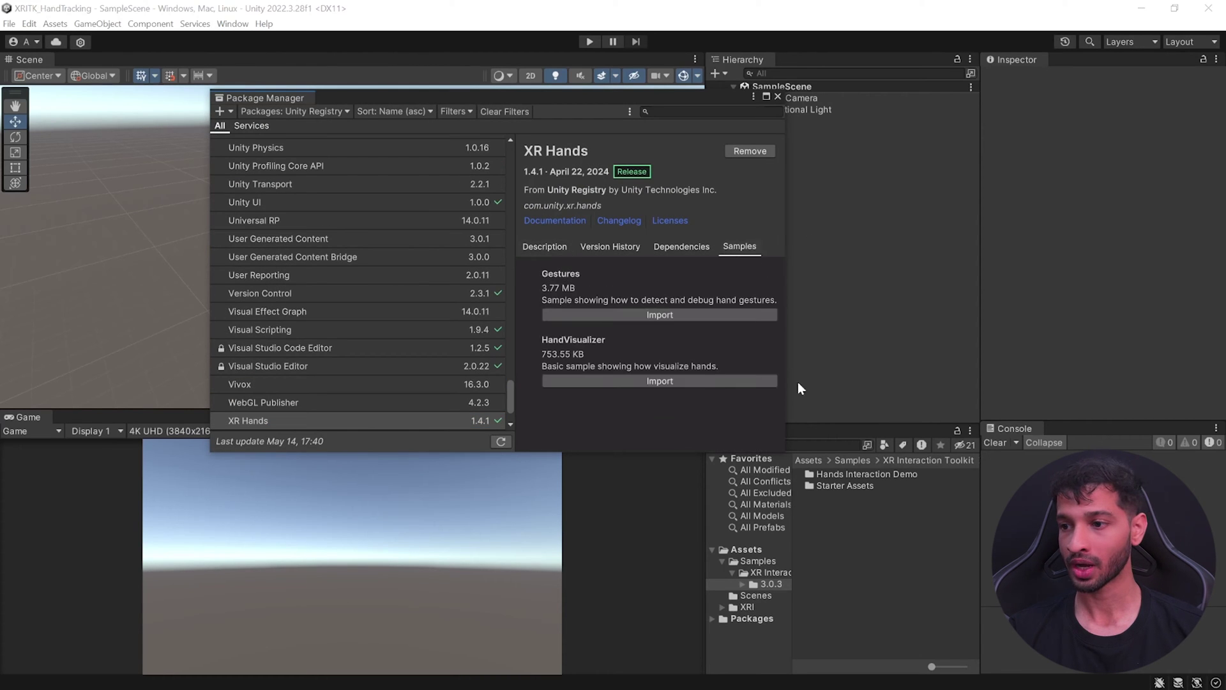
click(740, 381)
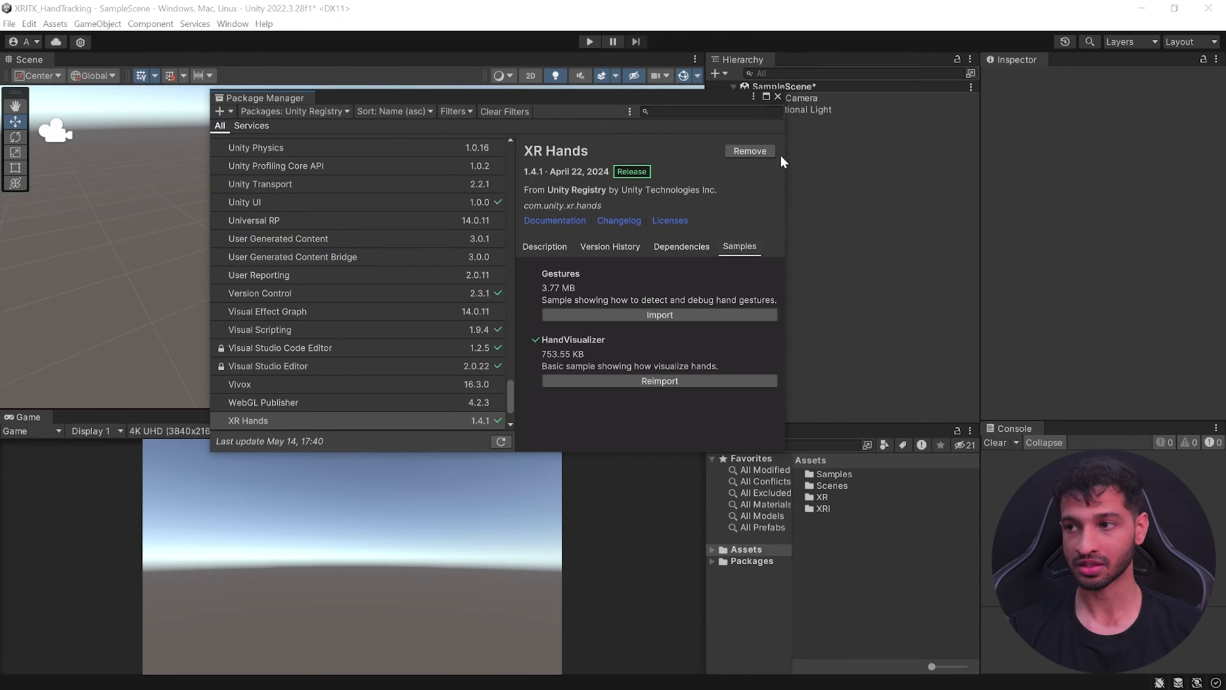
Step: Close the Package Manager and switch the build target to Android in Build Settings
click(778, 97)
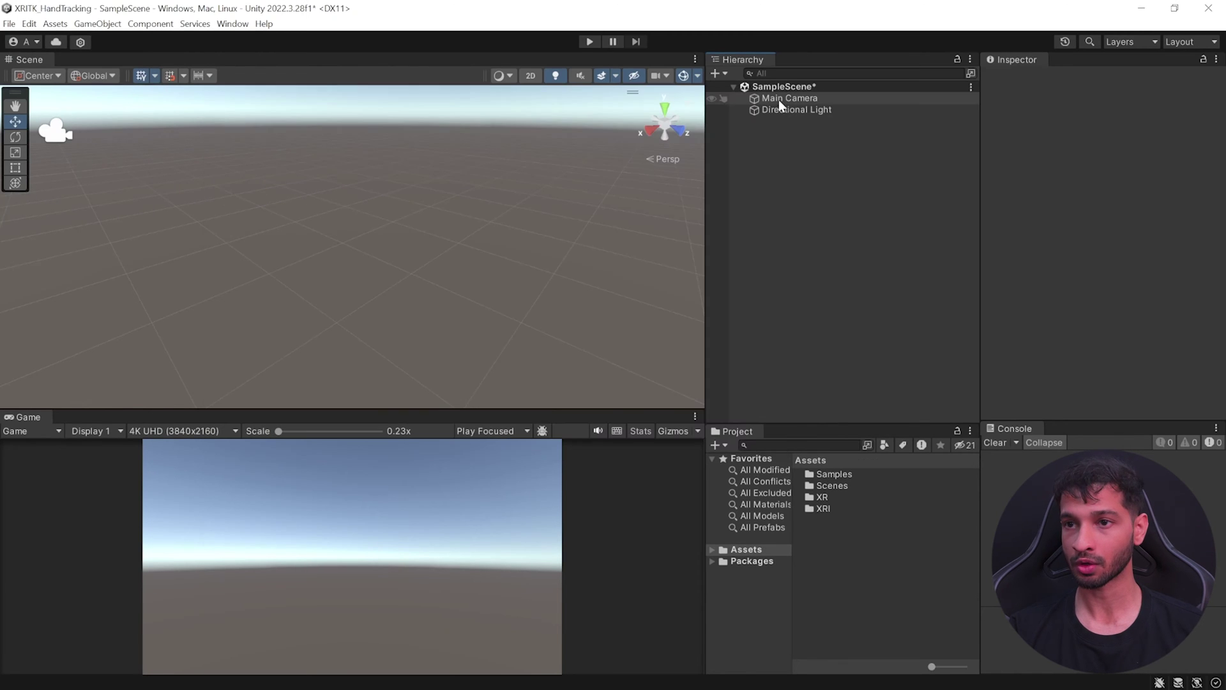
click(9, 23)
click(44, 182)
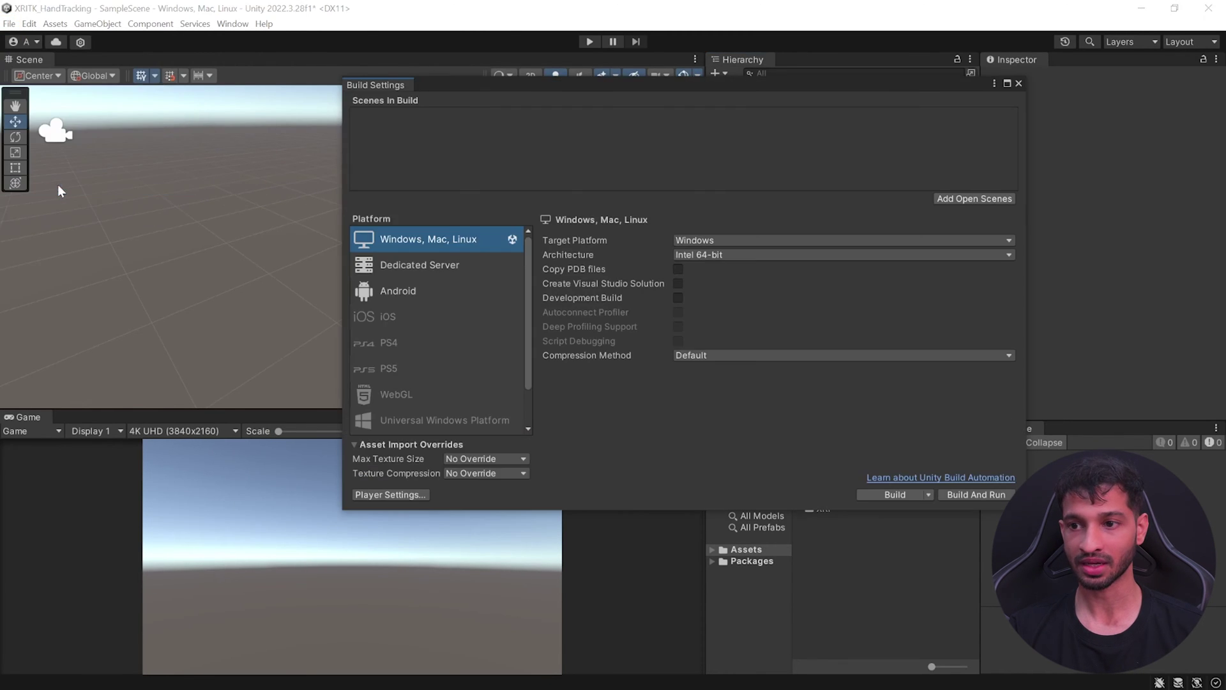
click(402, 291)
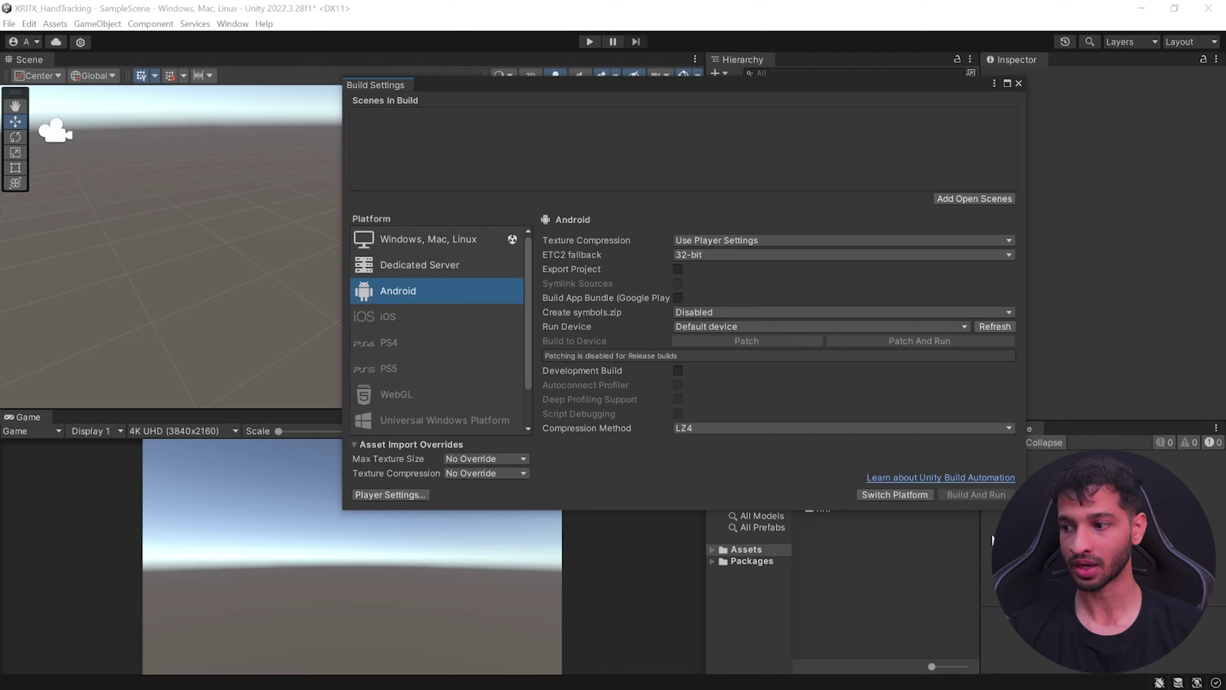
click(920, 496)
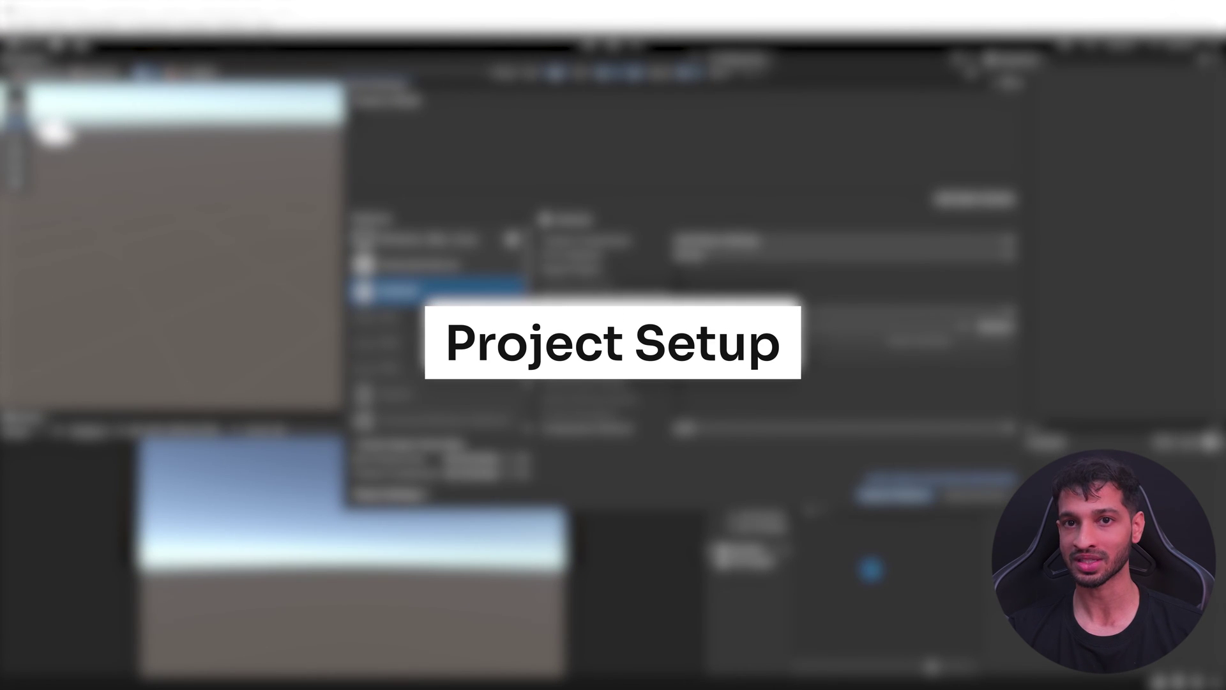
Step: Set Company Name to IMI, turn off Auto Graphics API, and enable Override Package Name
click(411, 496)
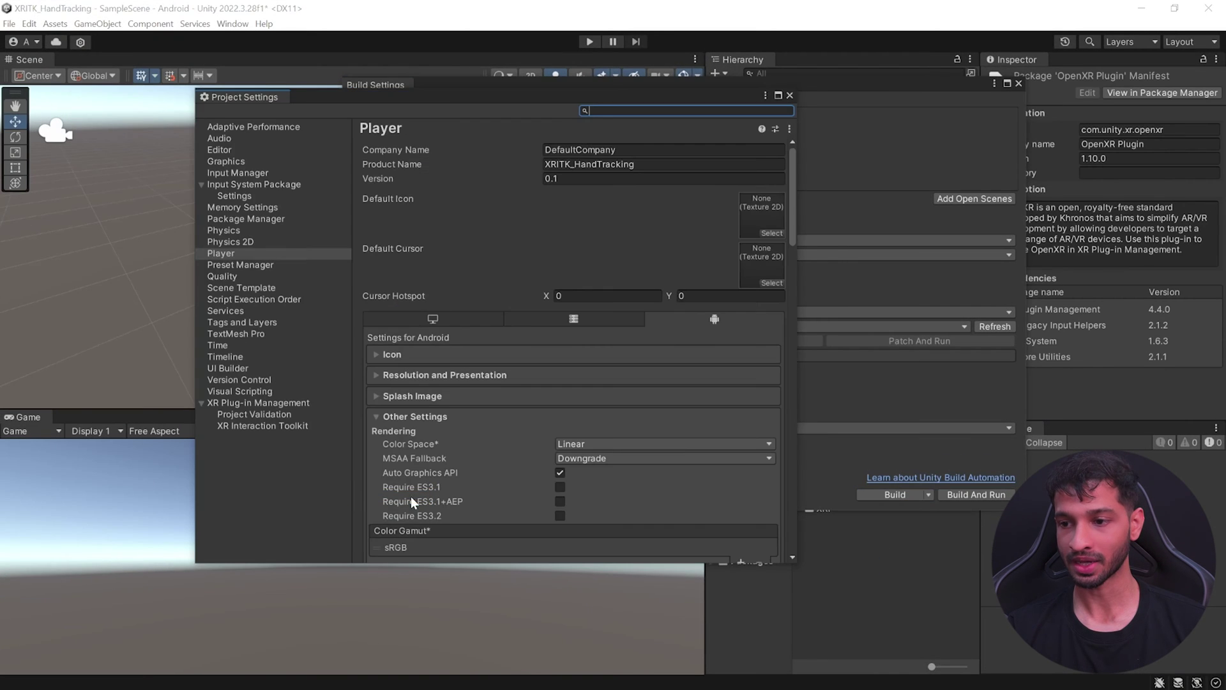
click(629, 147)
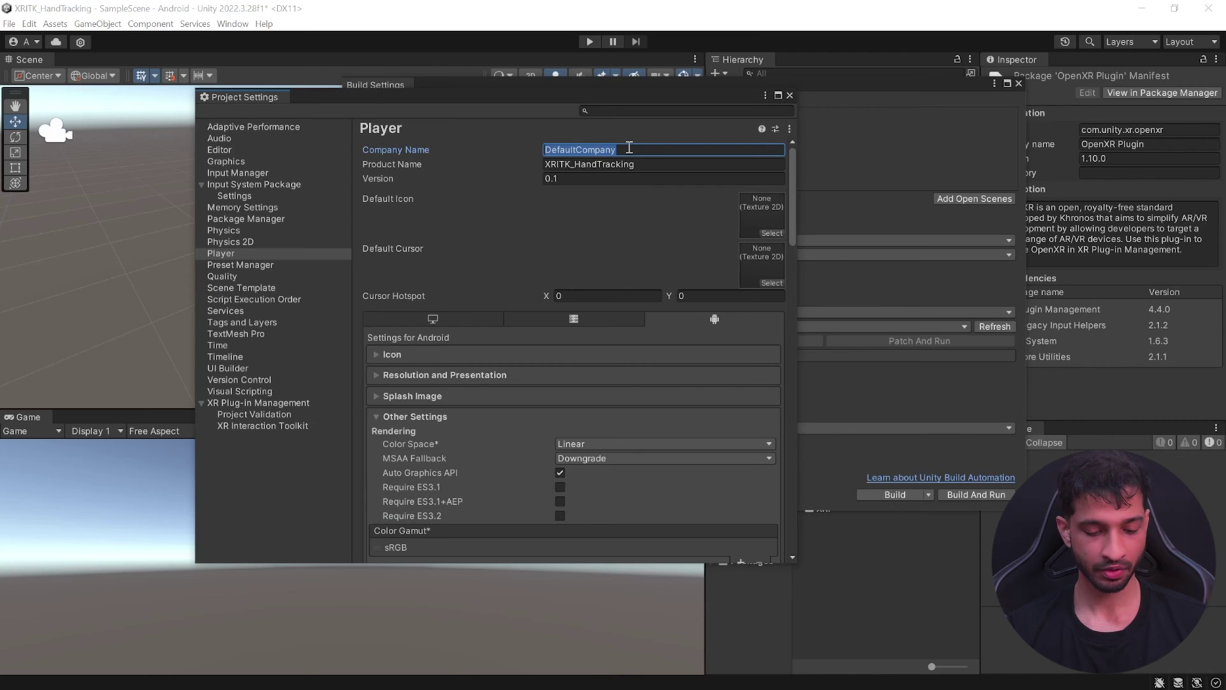
text(IMIN)
scroll(531, 260, down, 6)
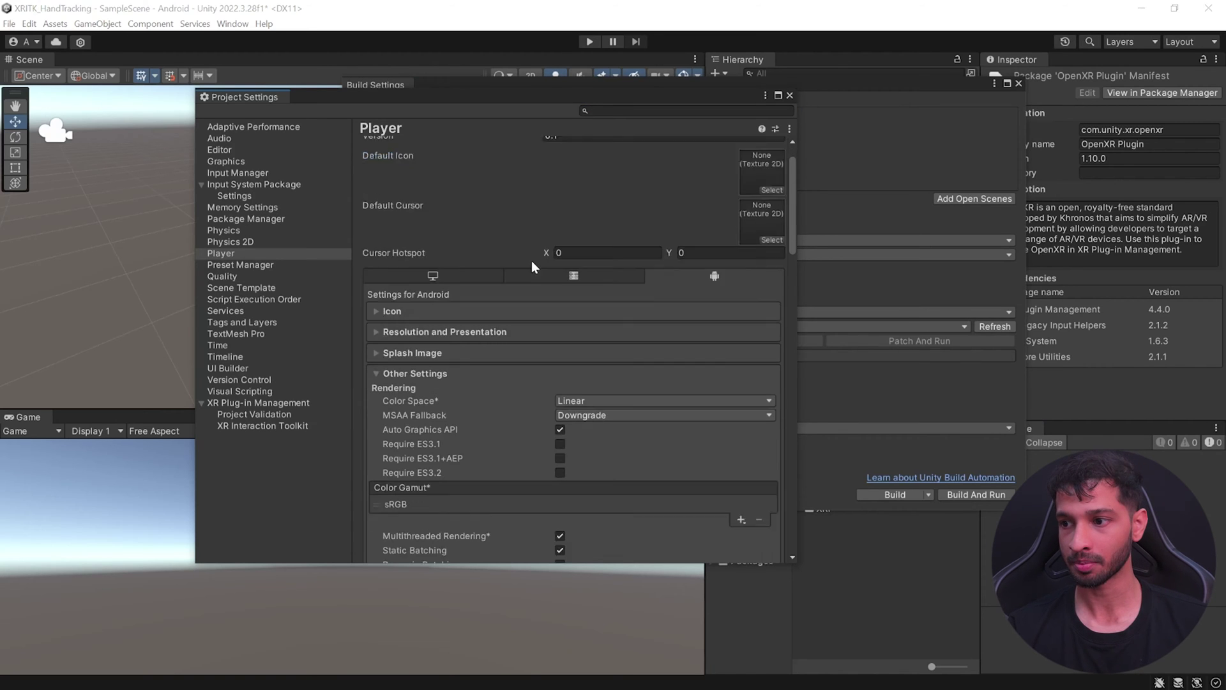
scroll(450, 208, down, 1)
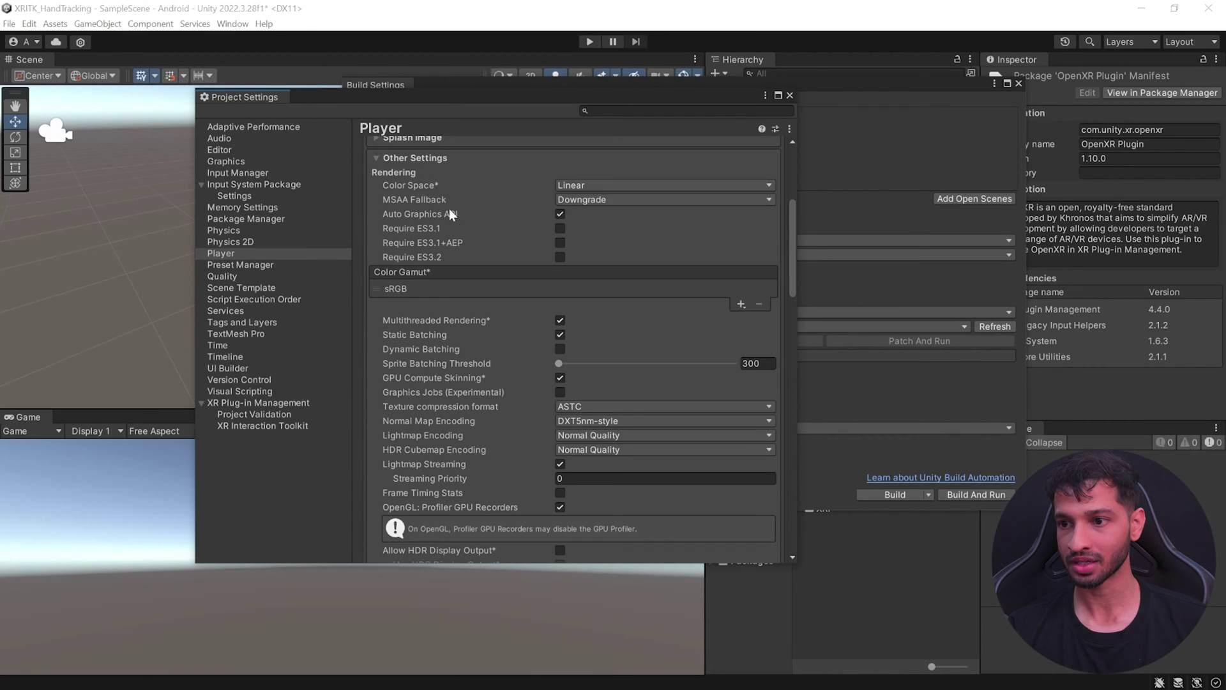
click(560, 214)
scroll(617, 297, down, 12)
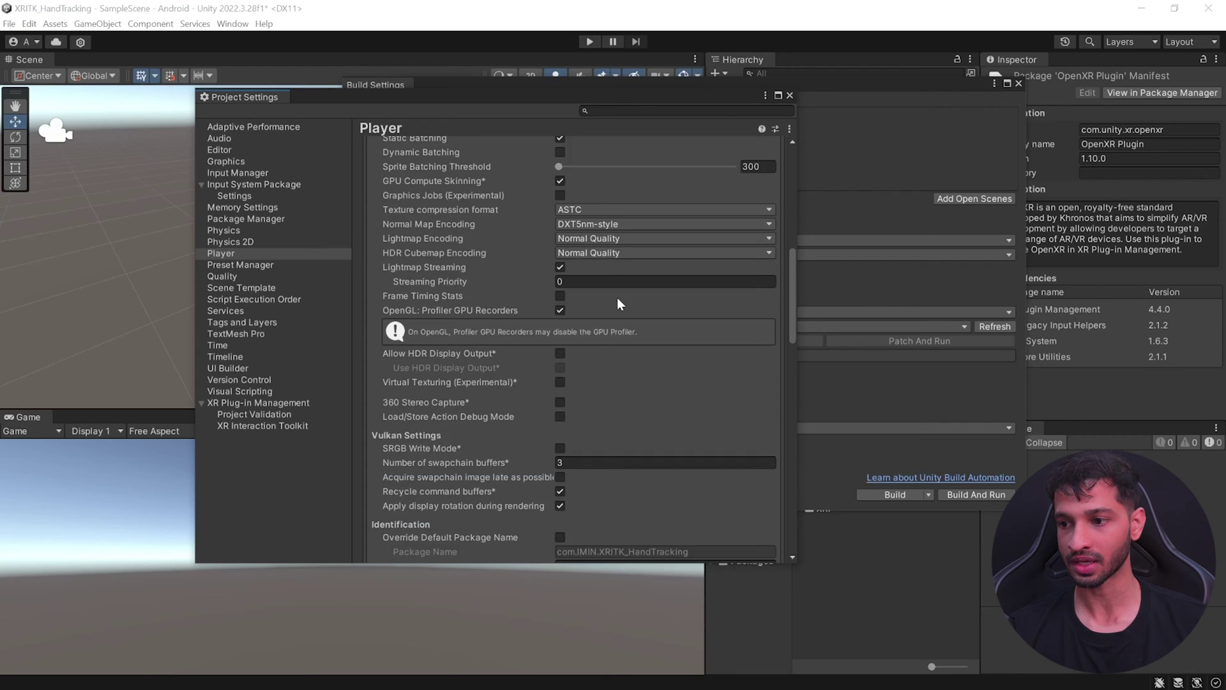
click(560, 322)
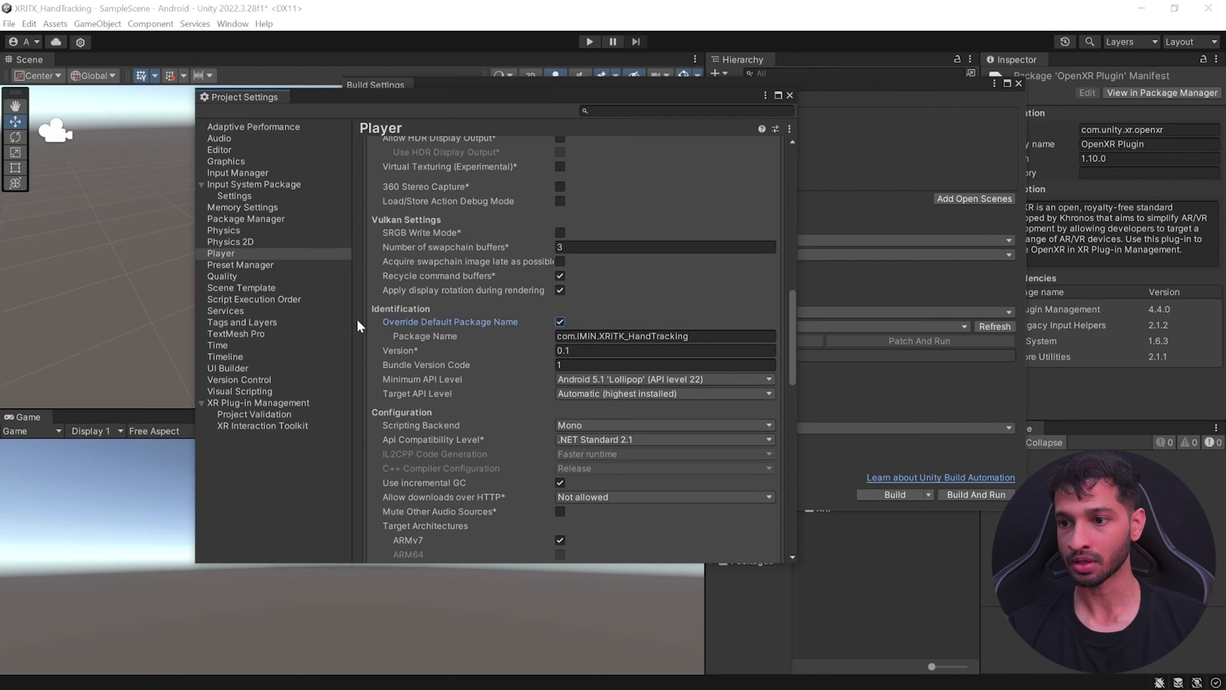
Step: Set minimum API level Android 10.0 and IL2CPP with ARM64, then open XR Plug-in Management
scroll(633, 324, down, 2)
click(600, 334)
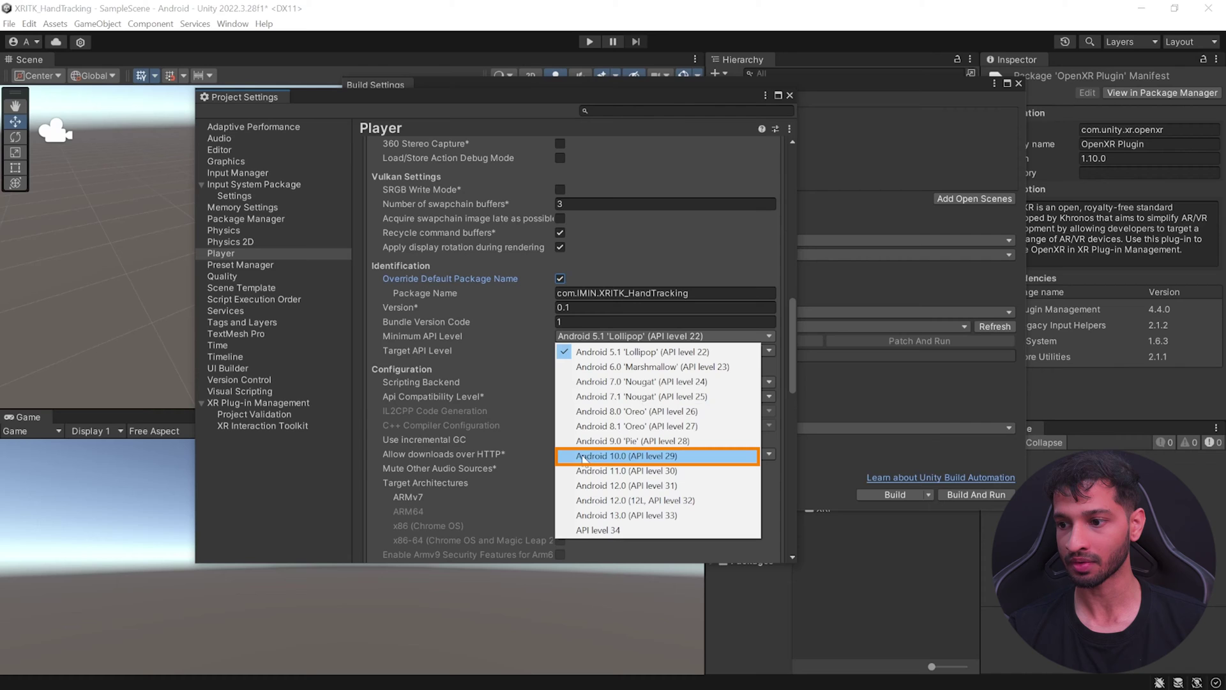
click(638, 455)
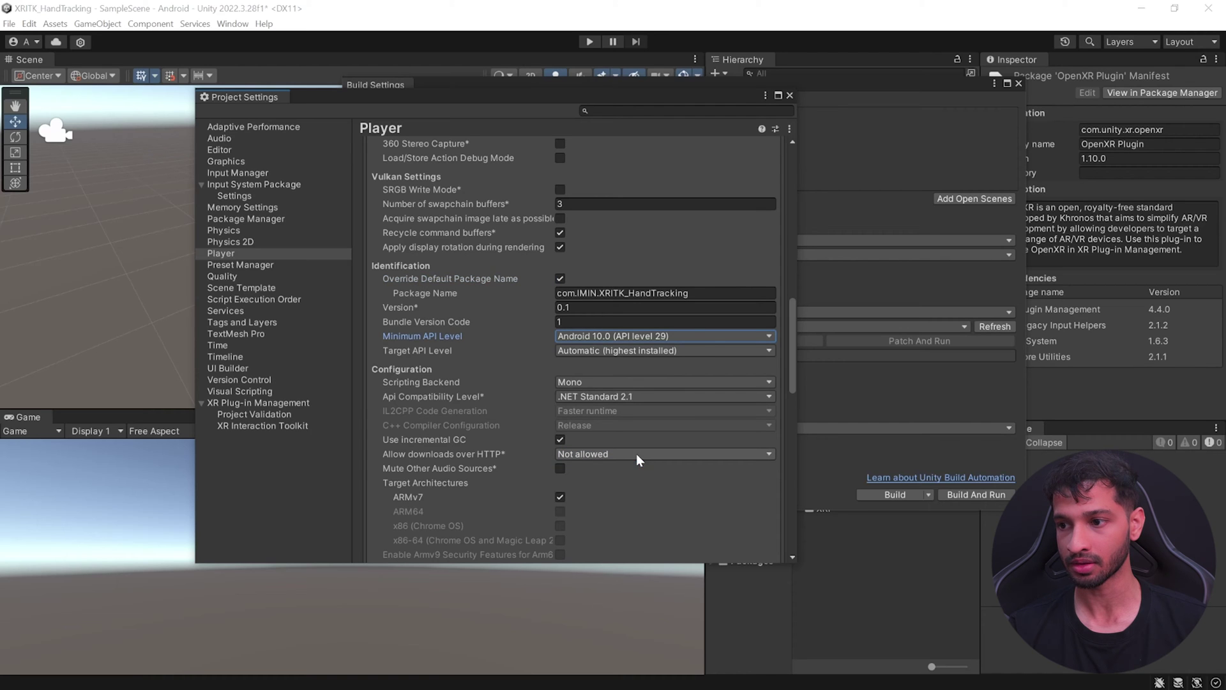
click(617, 383)
click(607, 412)
scroll(600, 414, down, 2)
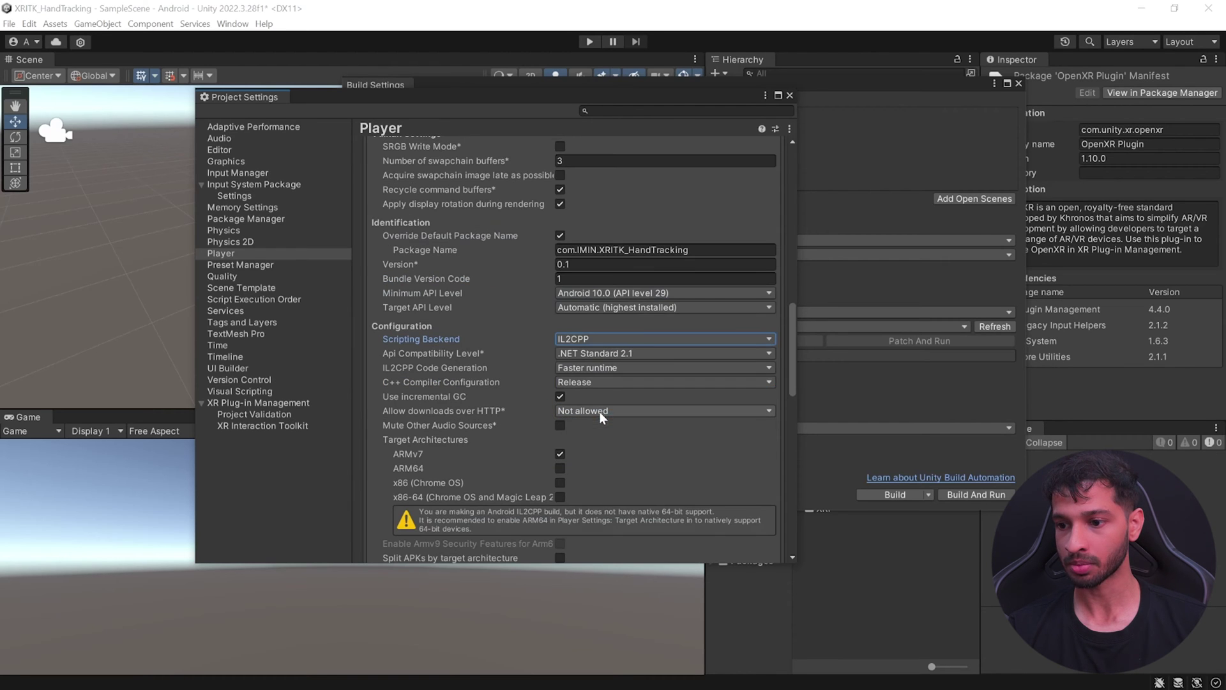
click(560, 470)
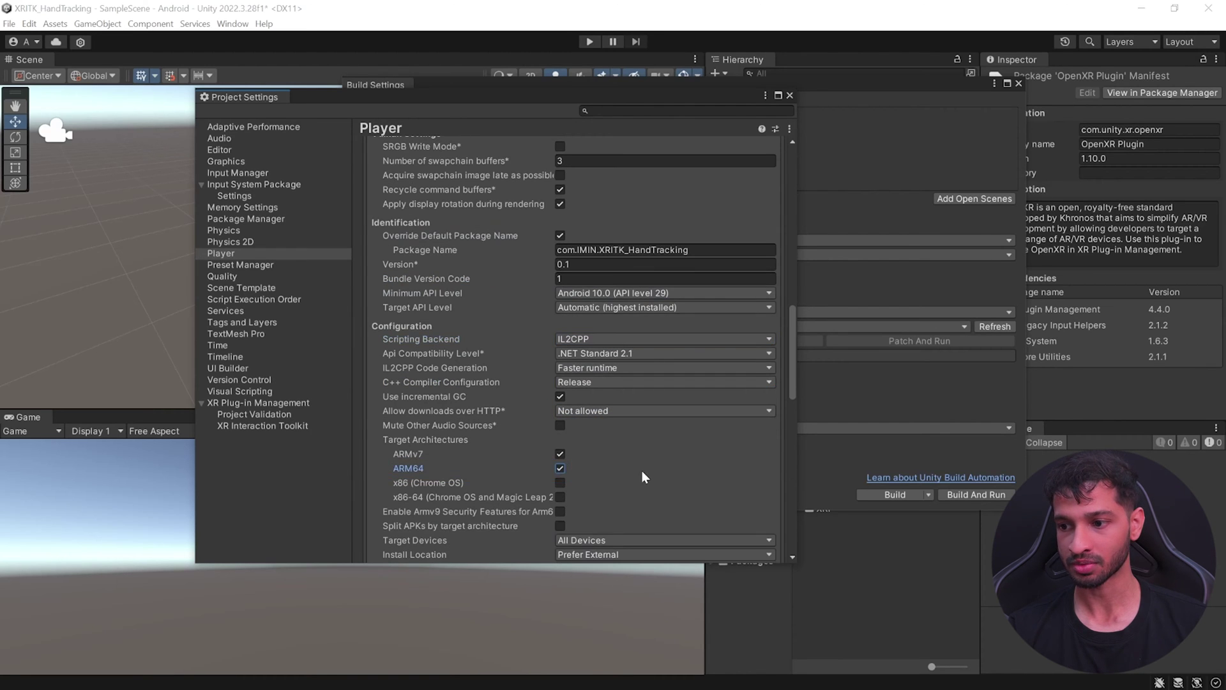
click(259, 403)
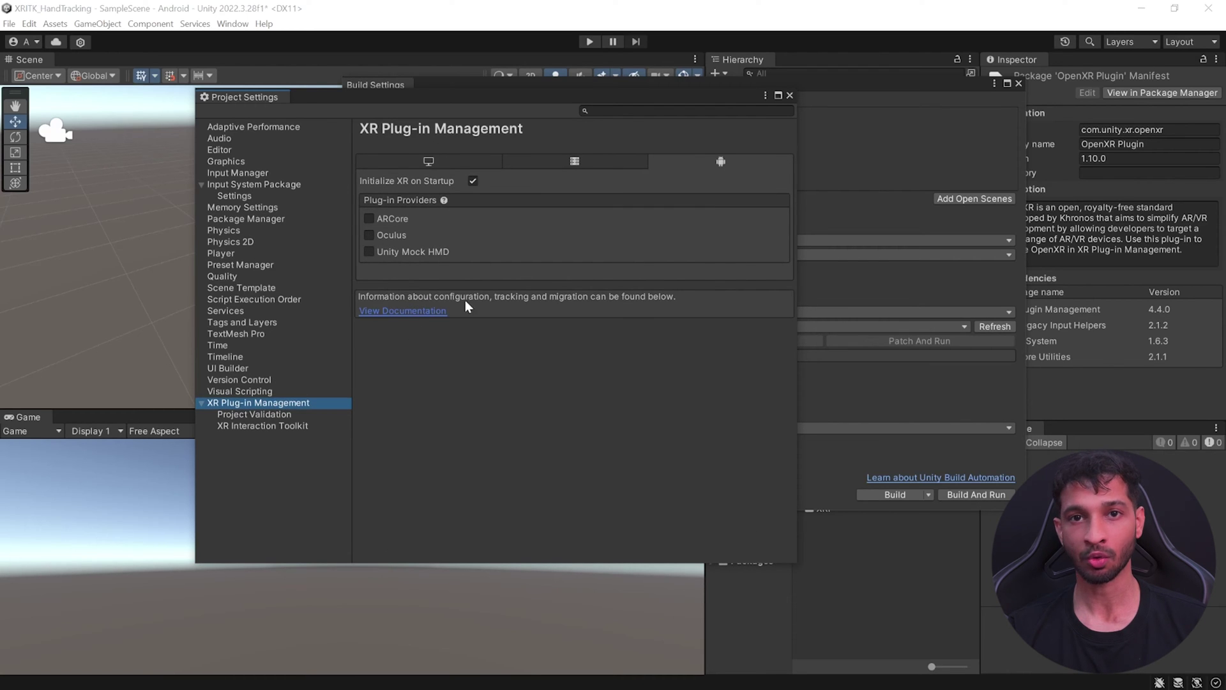
Step: Install the OpenXR Plugin package and enable OpenXR as the Android XR provider
click(232, 23)
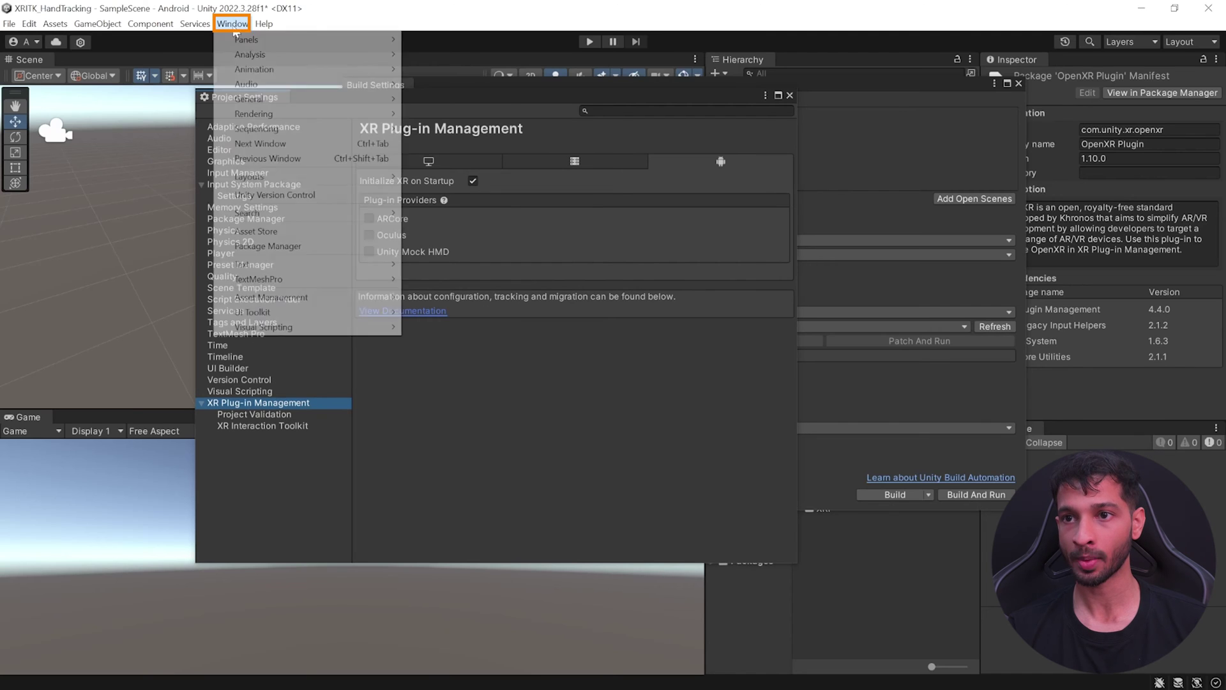
click(287, 246)
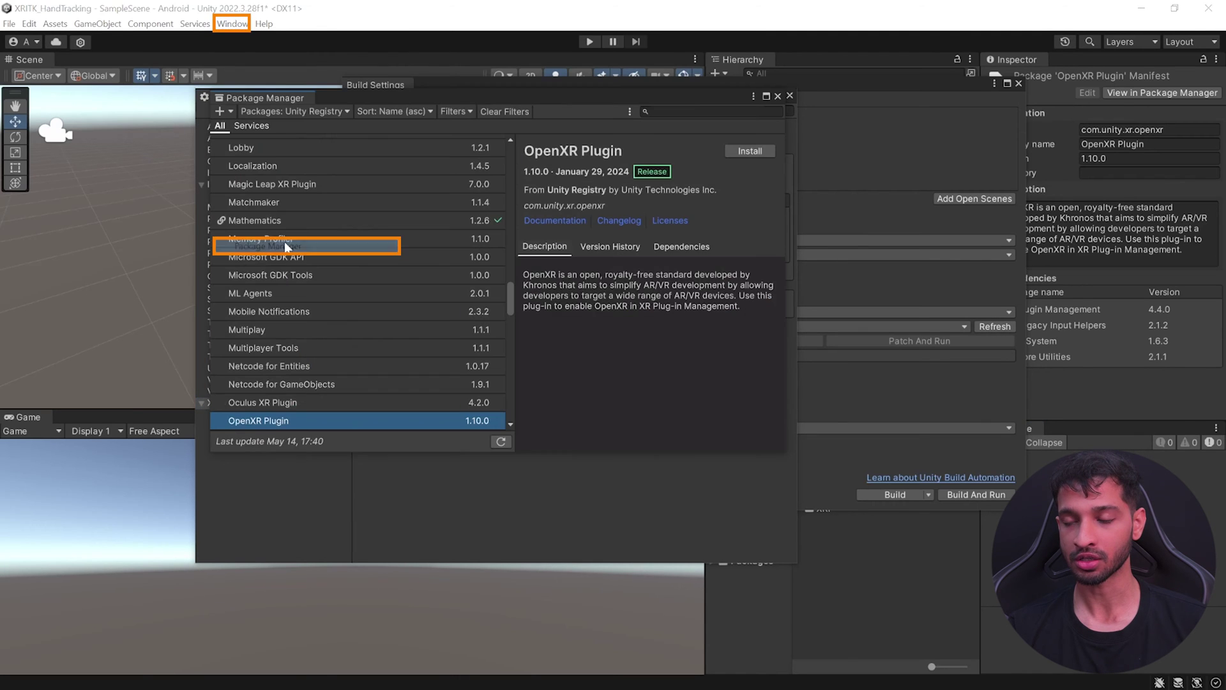
click(762, 152)
click(778, 96)
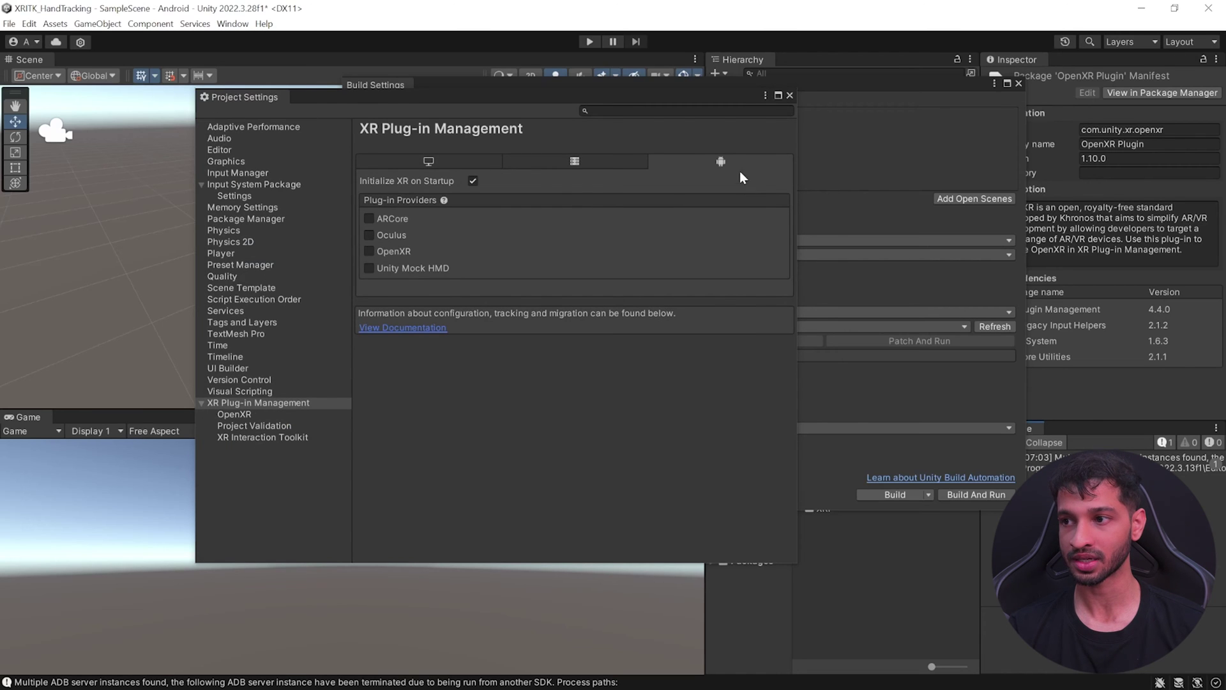
click(382, 252)
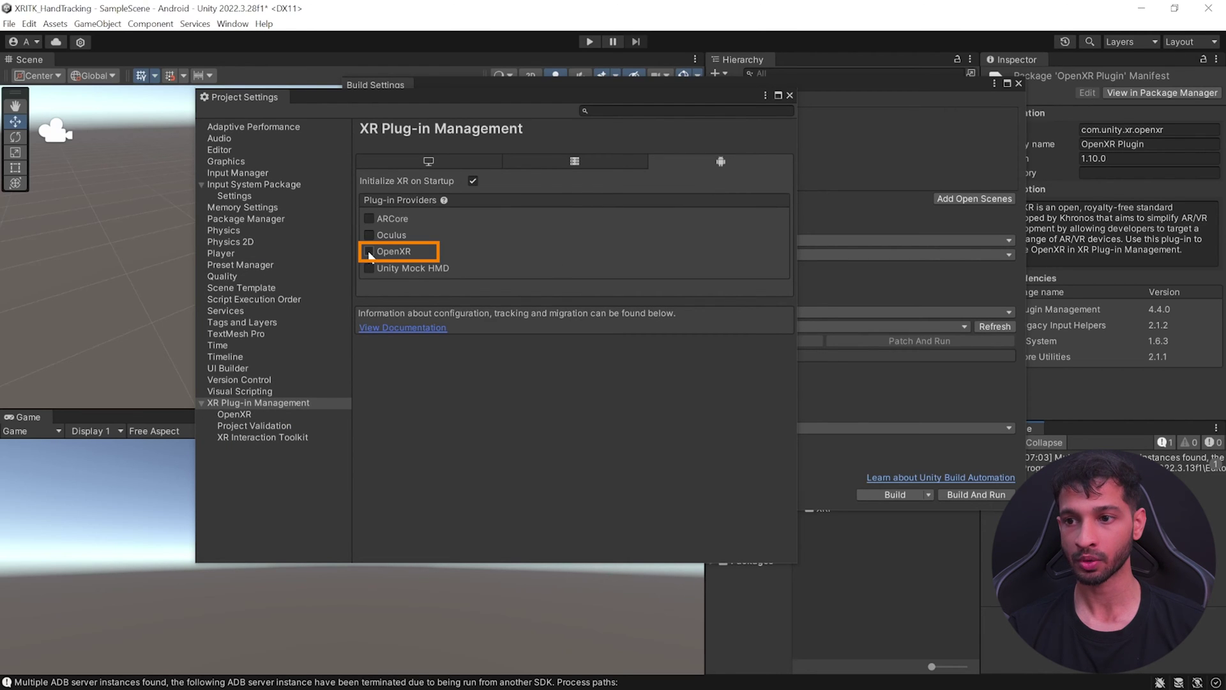
Step: Run Fix All in Project Validation, cutting issues from 7 to 3, and open OpenXR settings
mouse_move(430, 250)
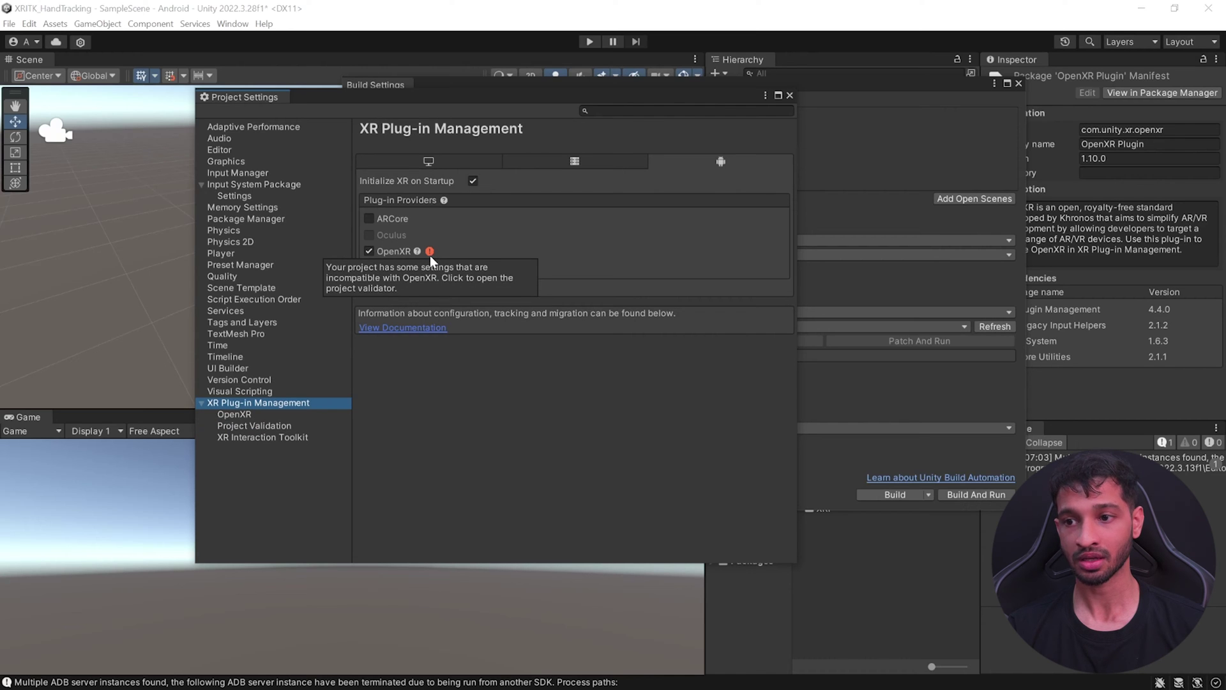
click(253, 426)
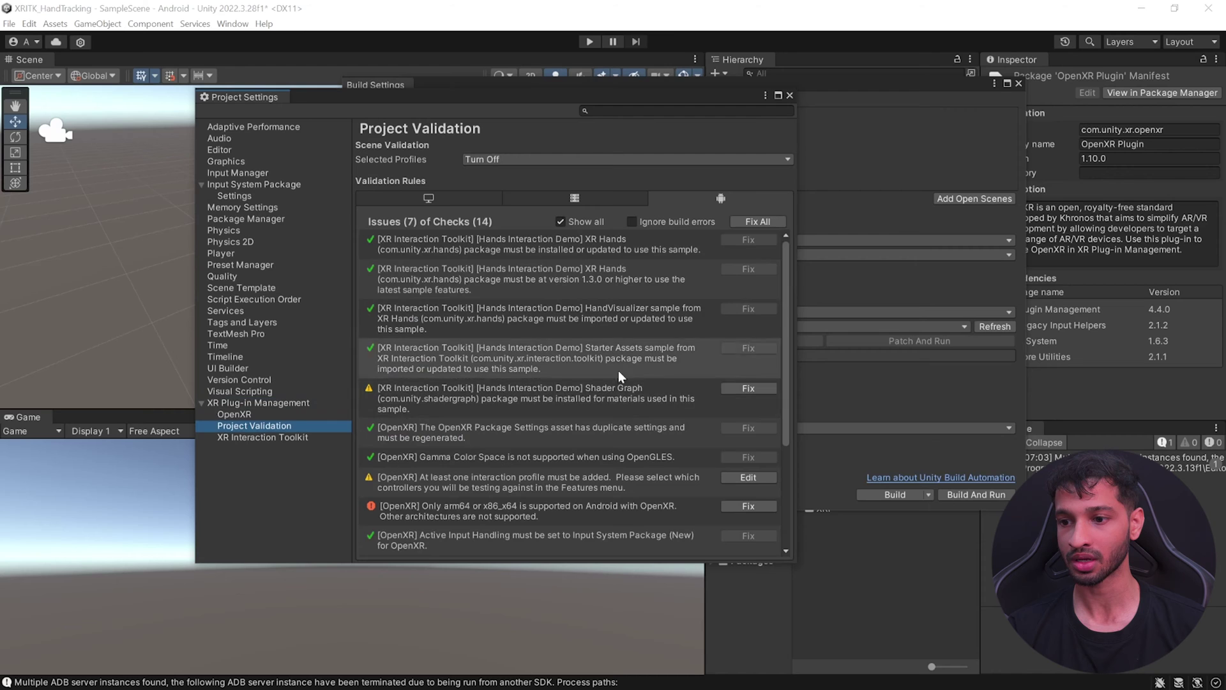
click(776, 224)
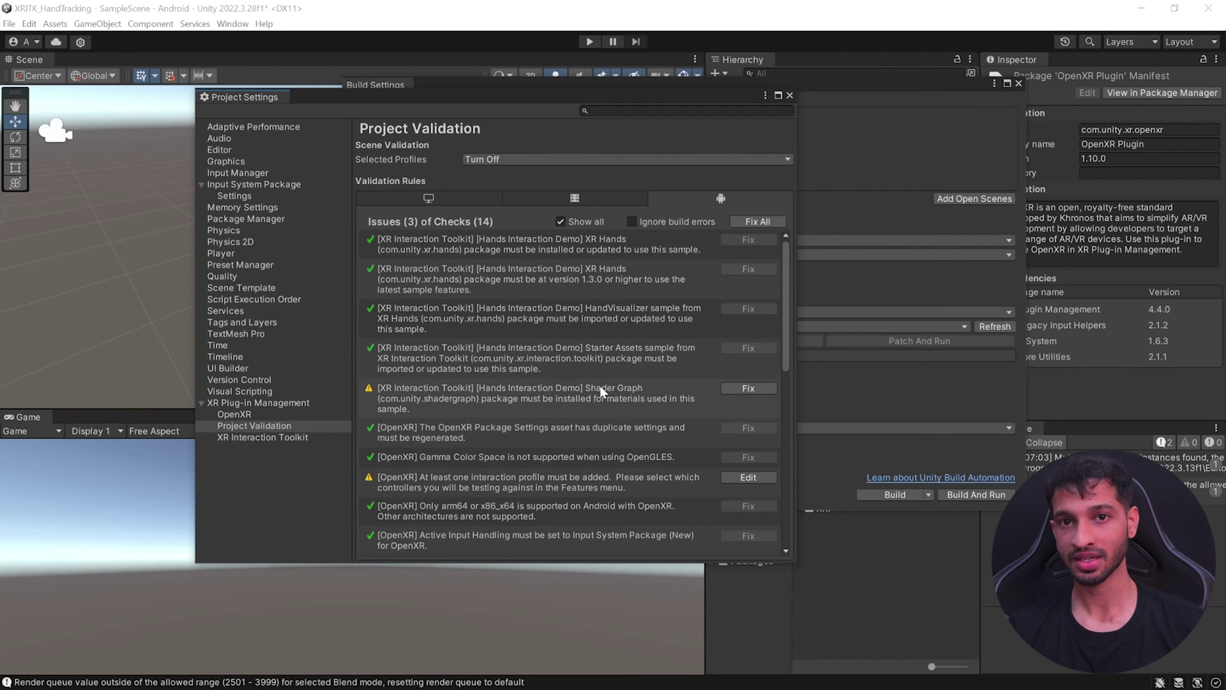
click(232, 415)
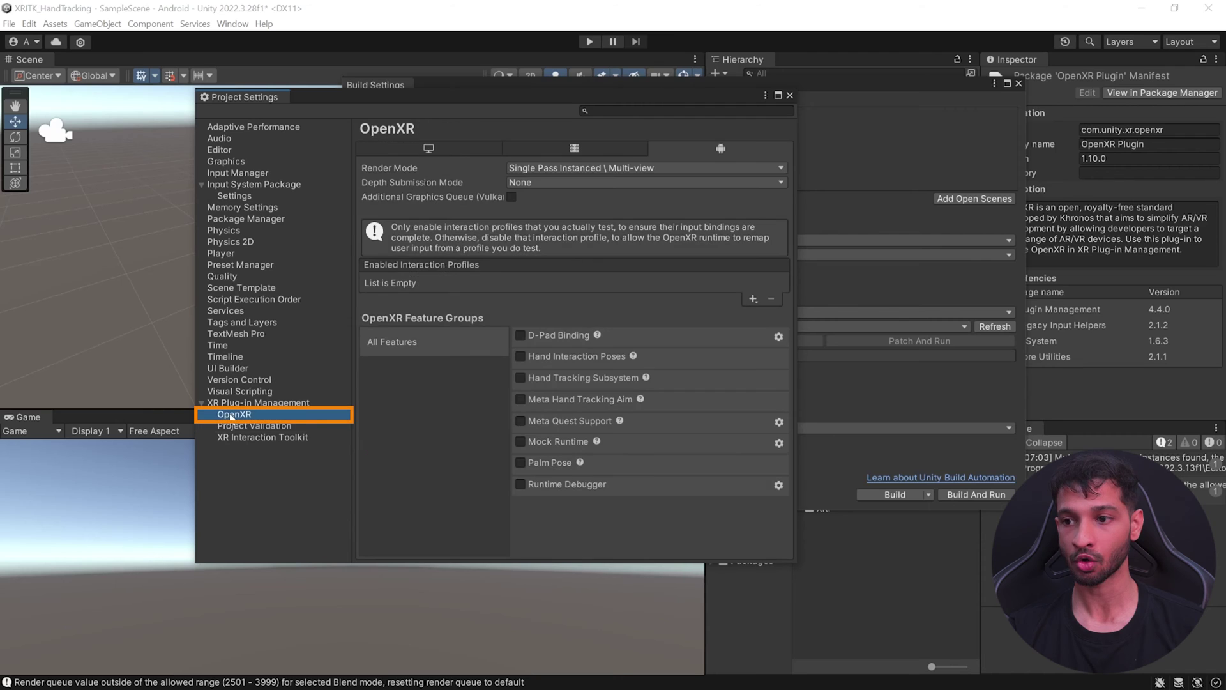
Step: Add the Meta Quest Touch Pro and Oculus Touch controller interaction profiles for Android
click(753, 299)
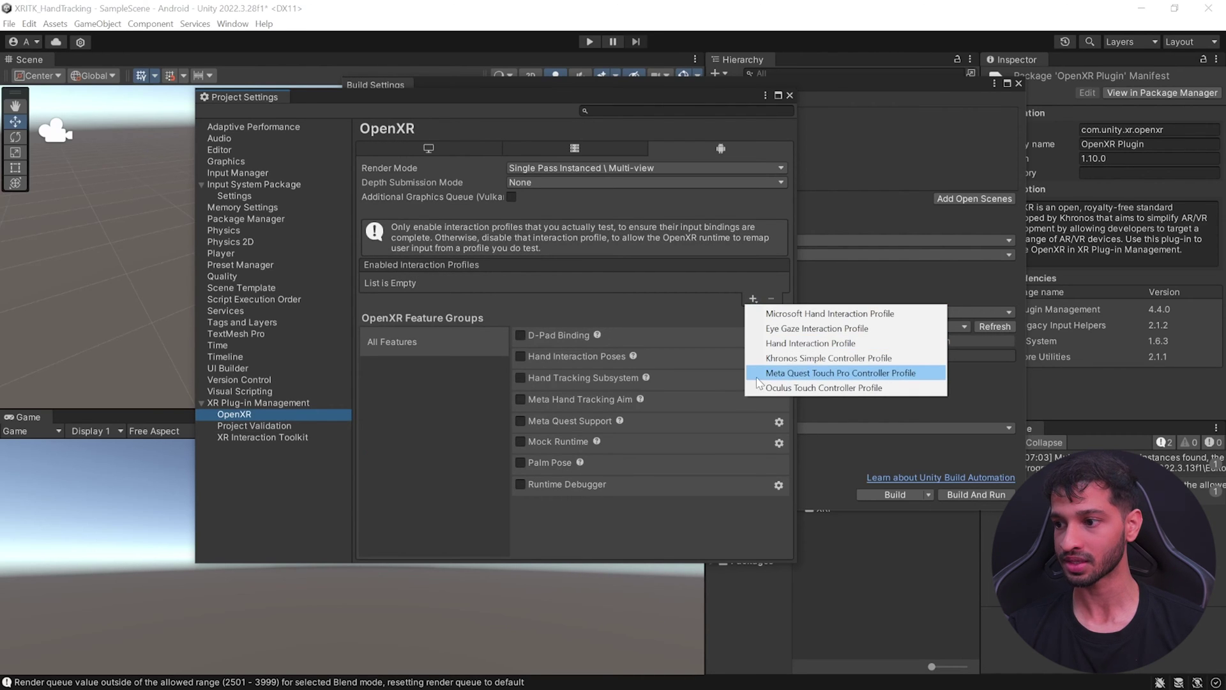
click(847, 377)
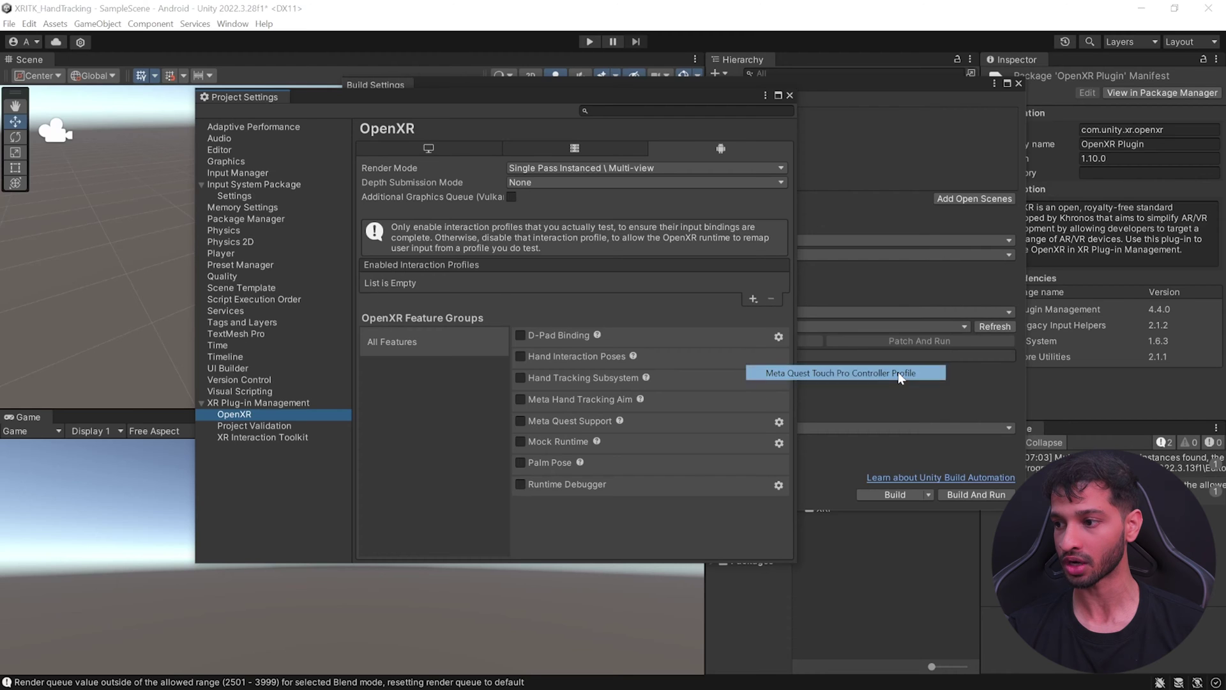
click(753, 300)
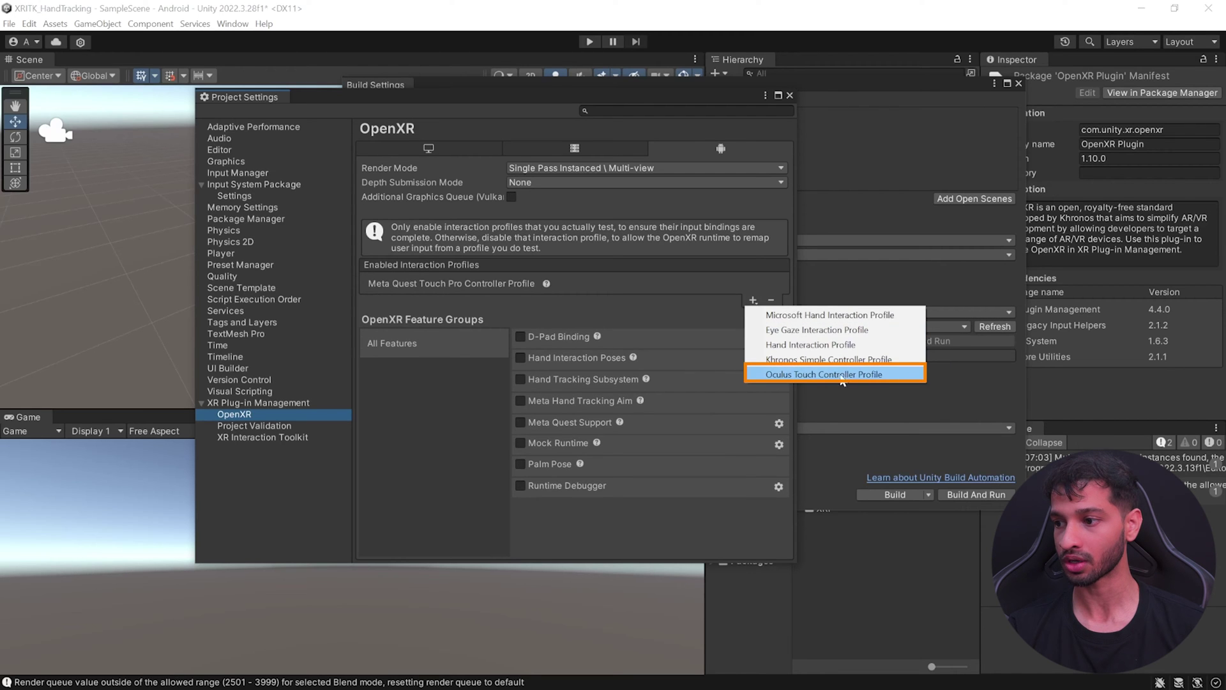
click(892, 376)
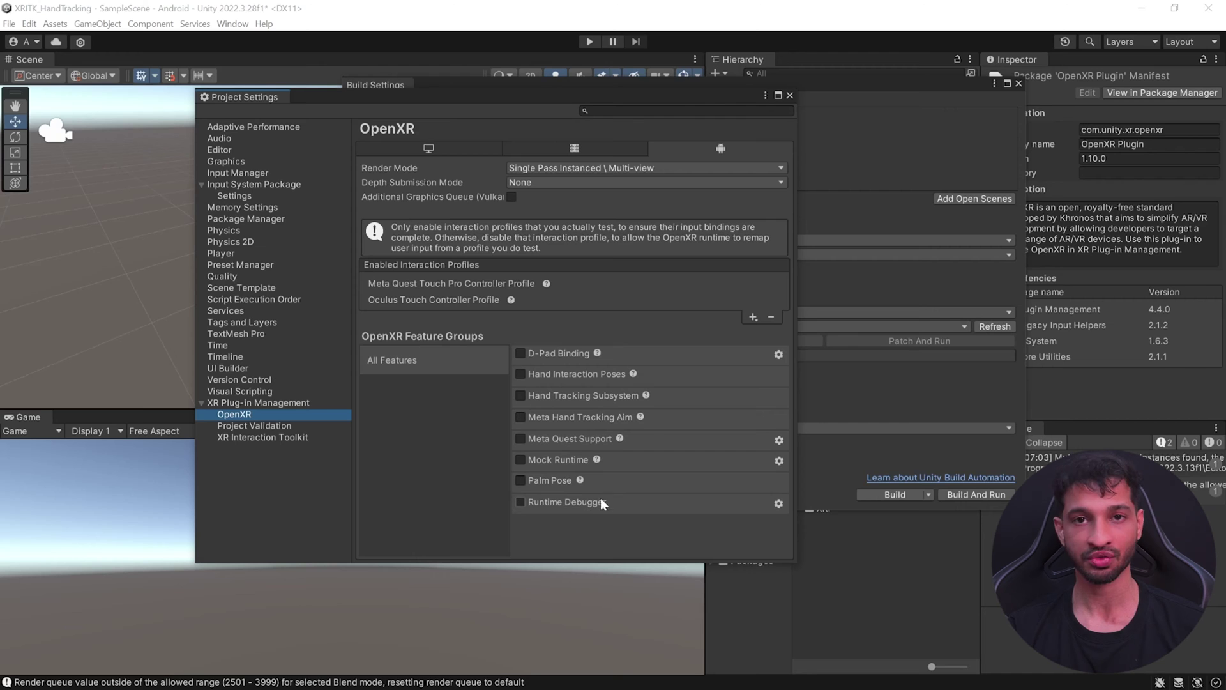
Step: Enable Hand Interaction Poses, Hand Tracking Subsystem, Meta Hand Tracking Aim and Meta Quest Support
click(521, 375)
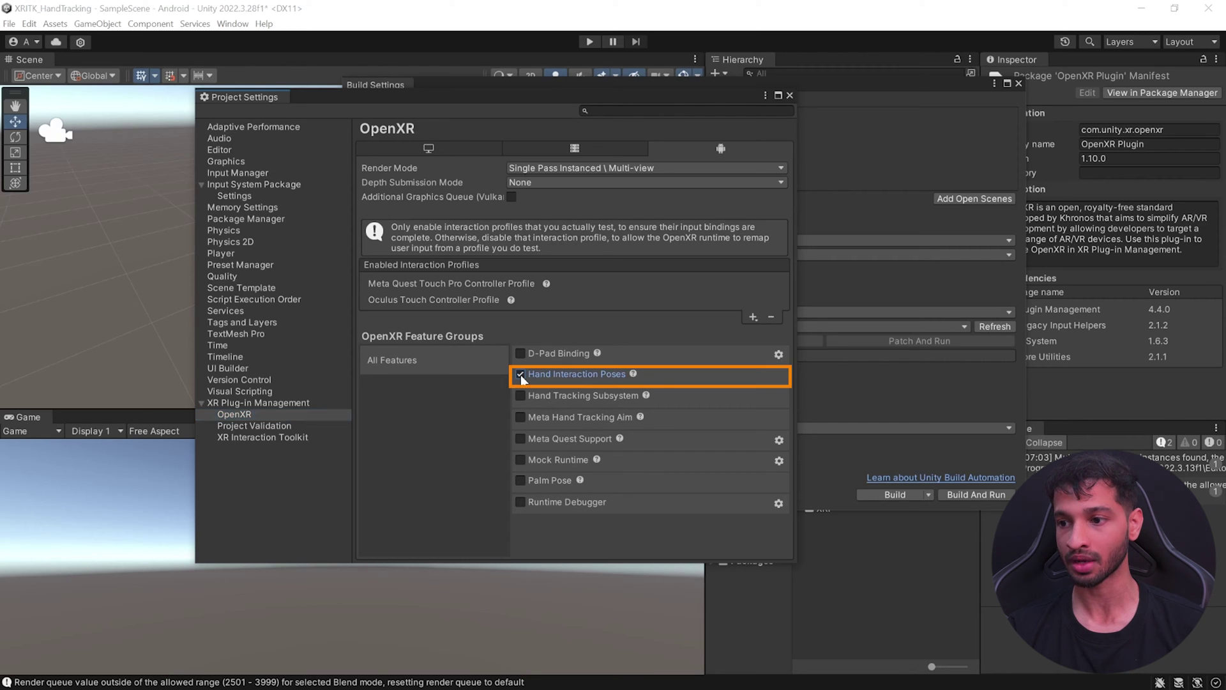
click(520, 396)
click(519, 418)
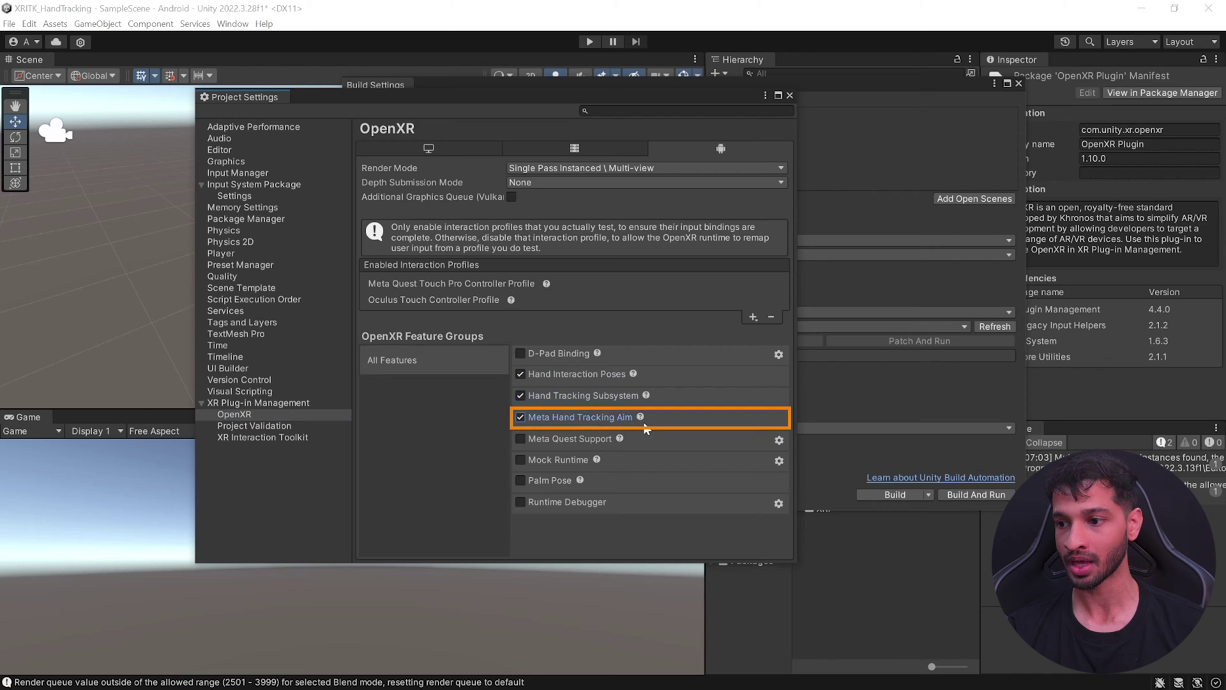
click(520, 439)
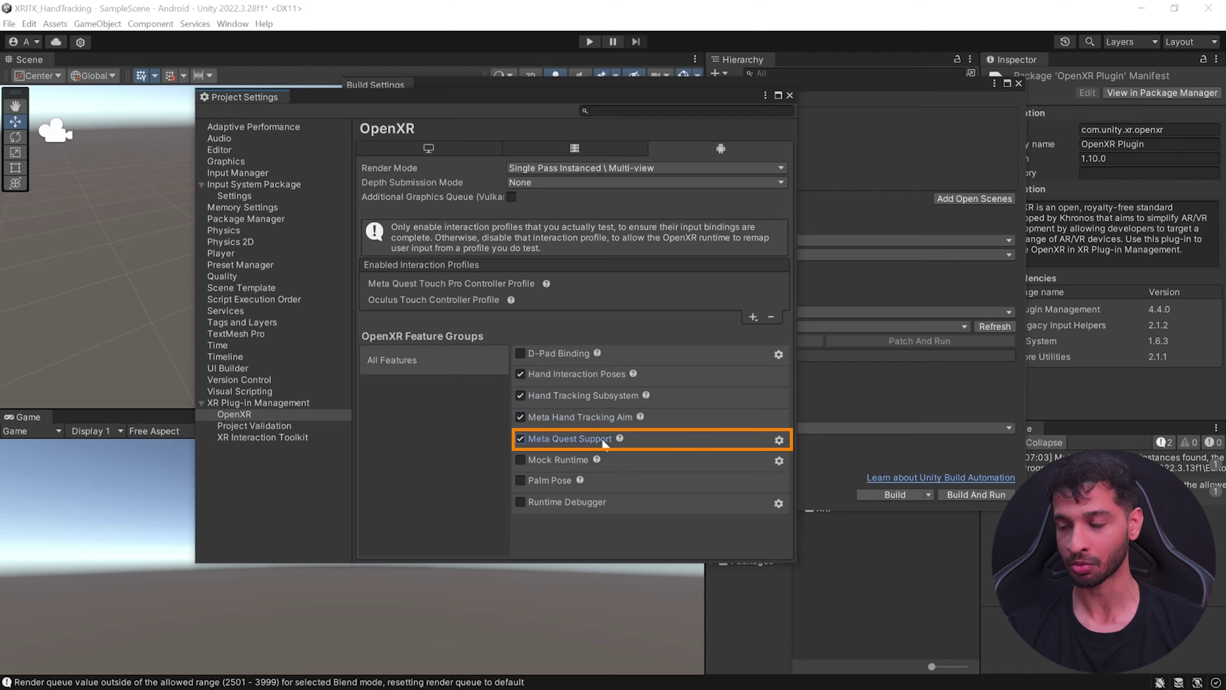
Step: Add the Hand Interaction Profile, then switch to the desktop settings
click(754, 317)
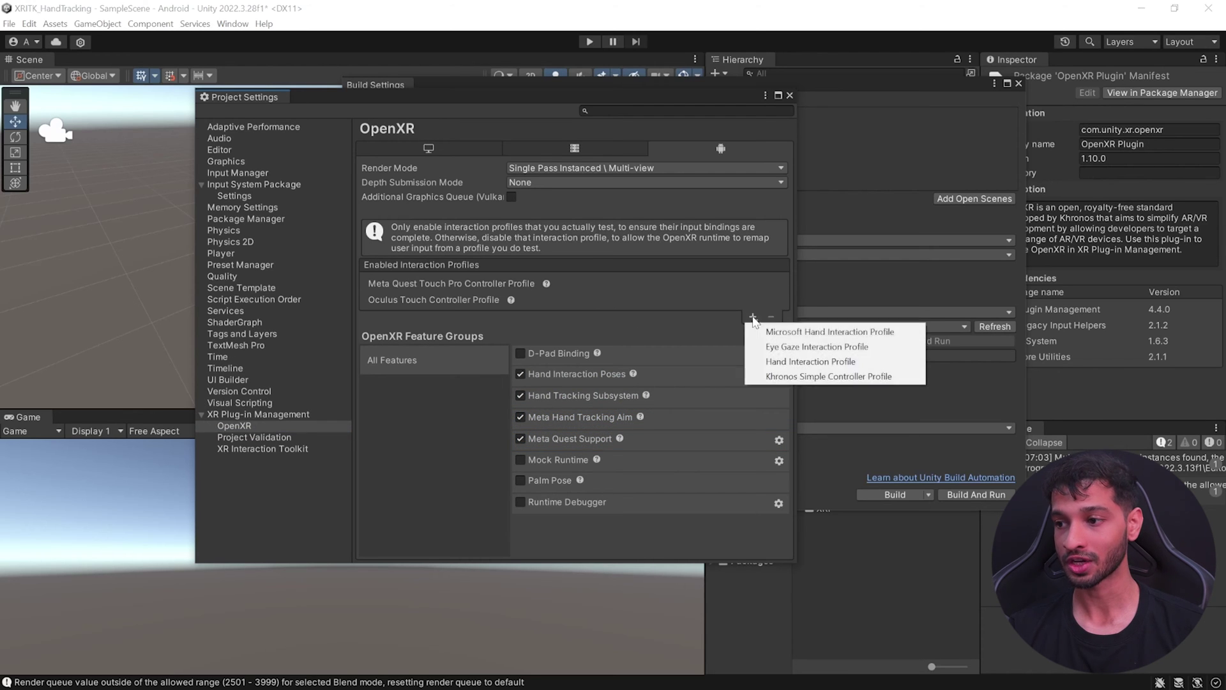
click(815, 363)
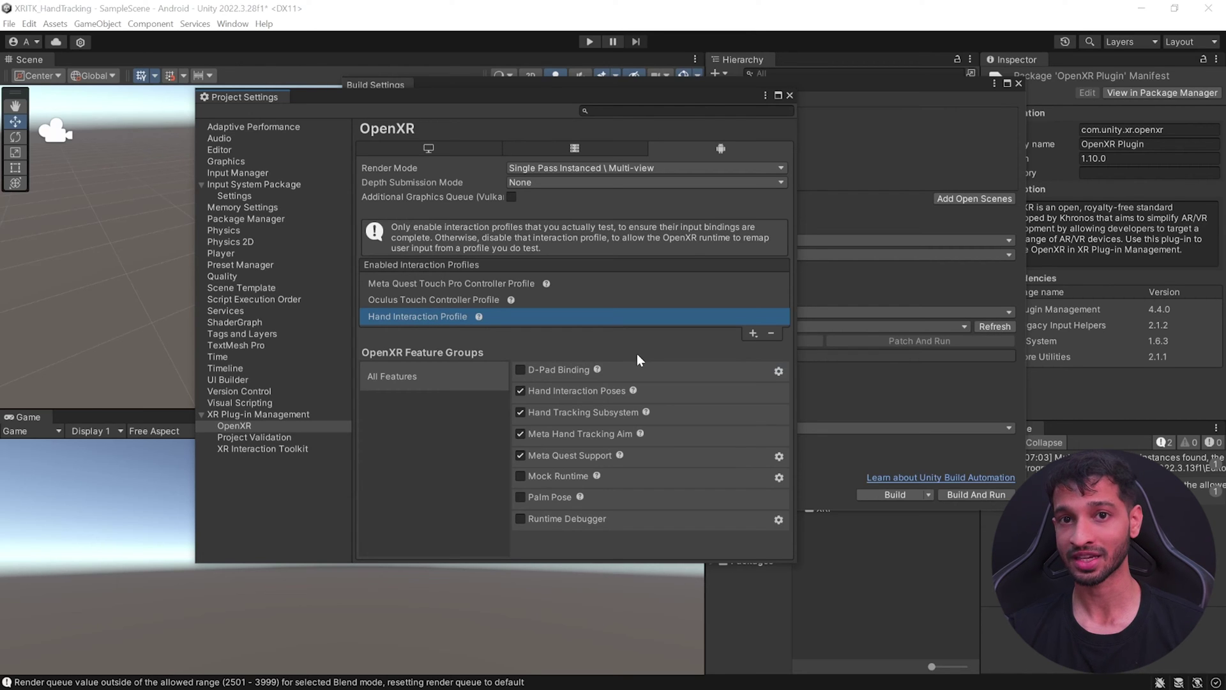
click(453, 148)
Step: Enable OpenXR as the desktop XR provider and open its OpenXR settings
click(276, 415)
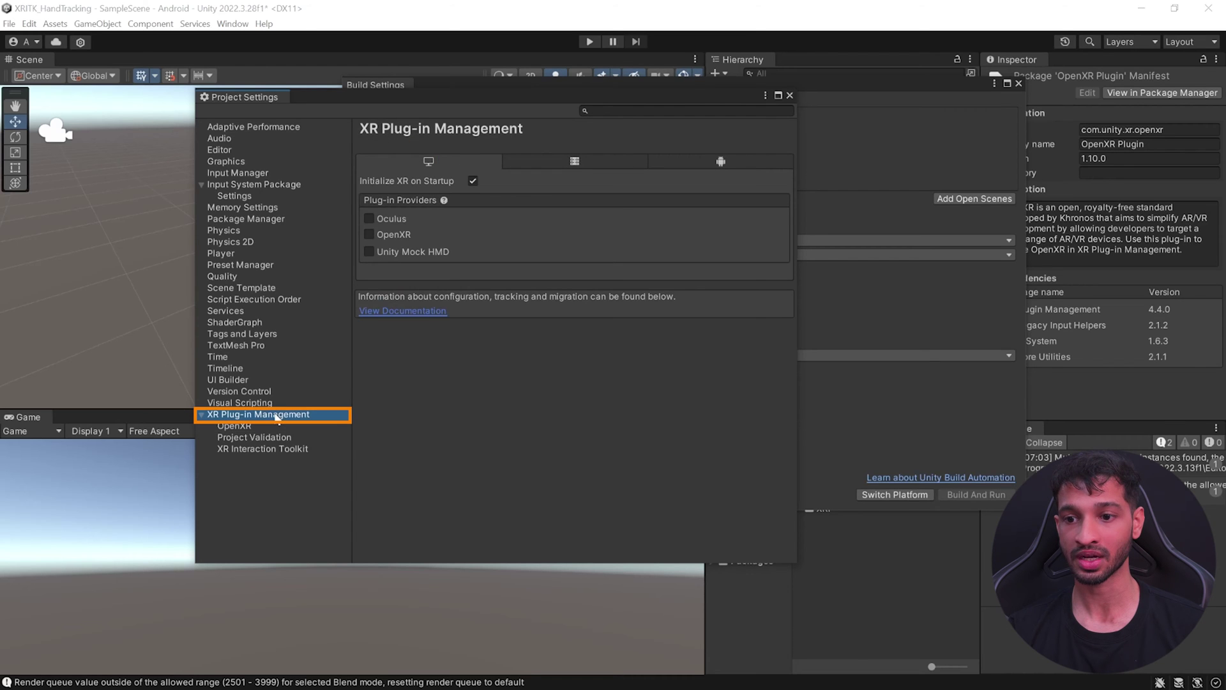
click(369, 234)
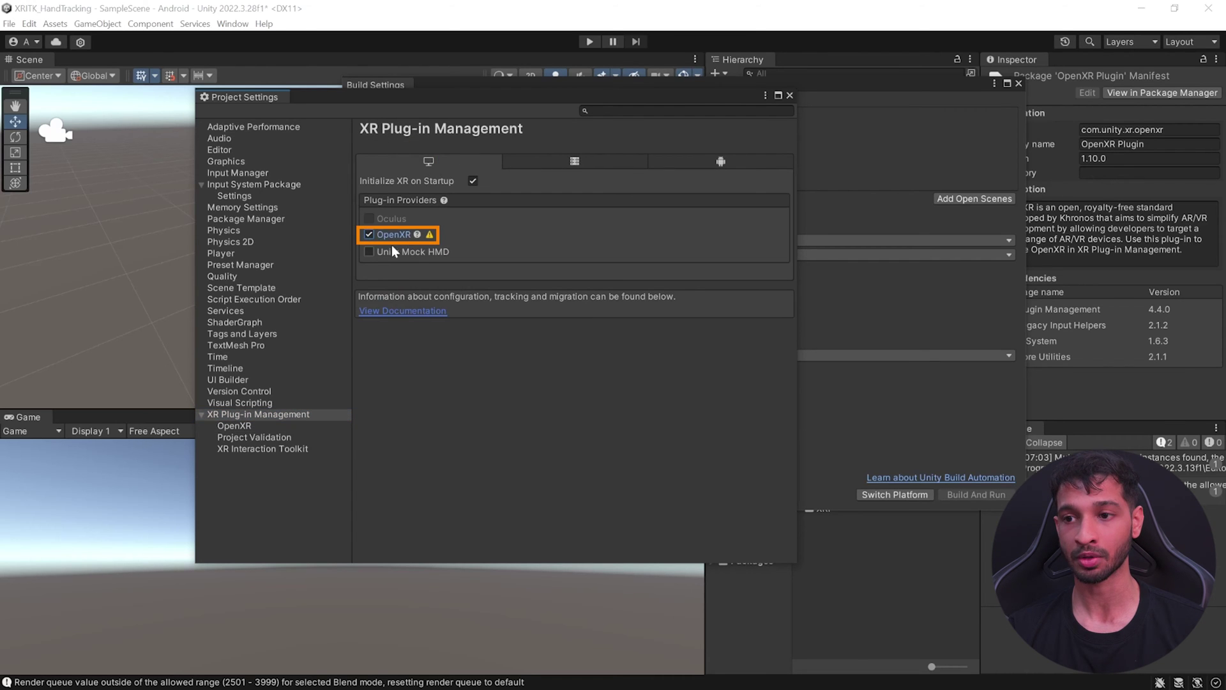
click(231, 426)
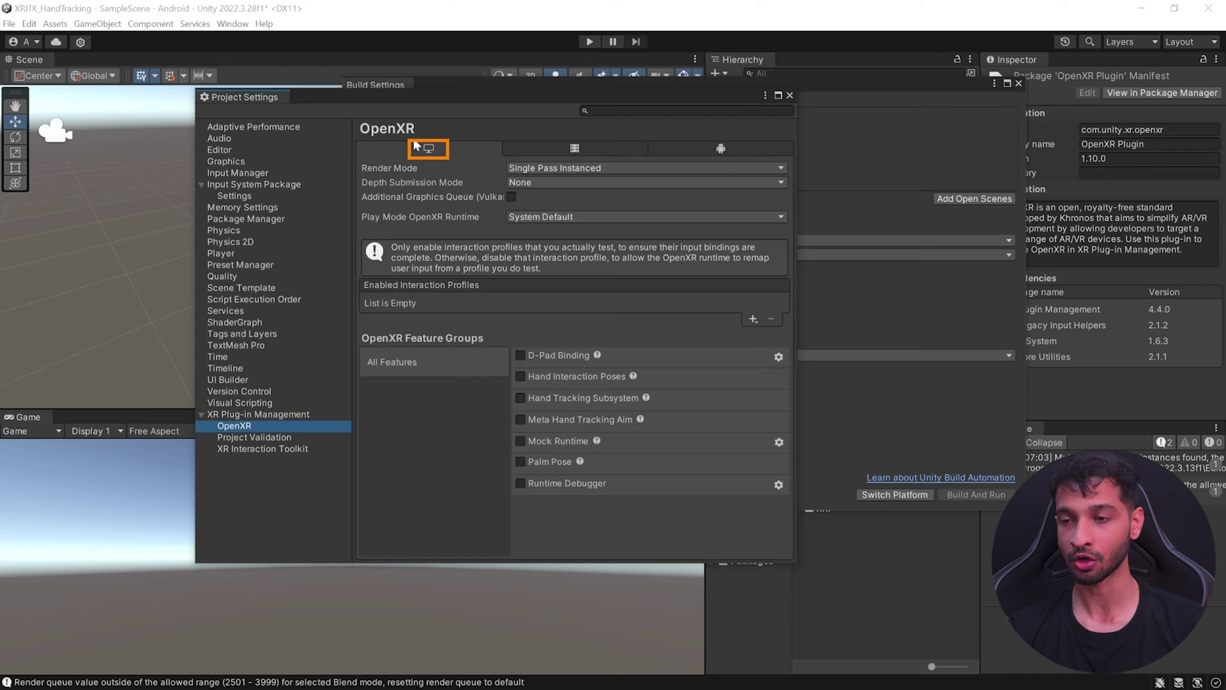
Step: Add Hand Interaction, Meta Quest Touch Pro and Oculus Touch profiles; enable Hand Interaction Poses
click(753, 321)
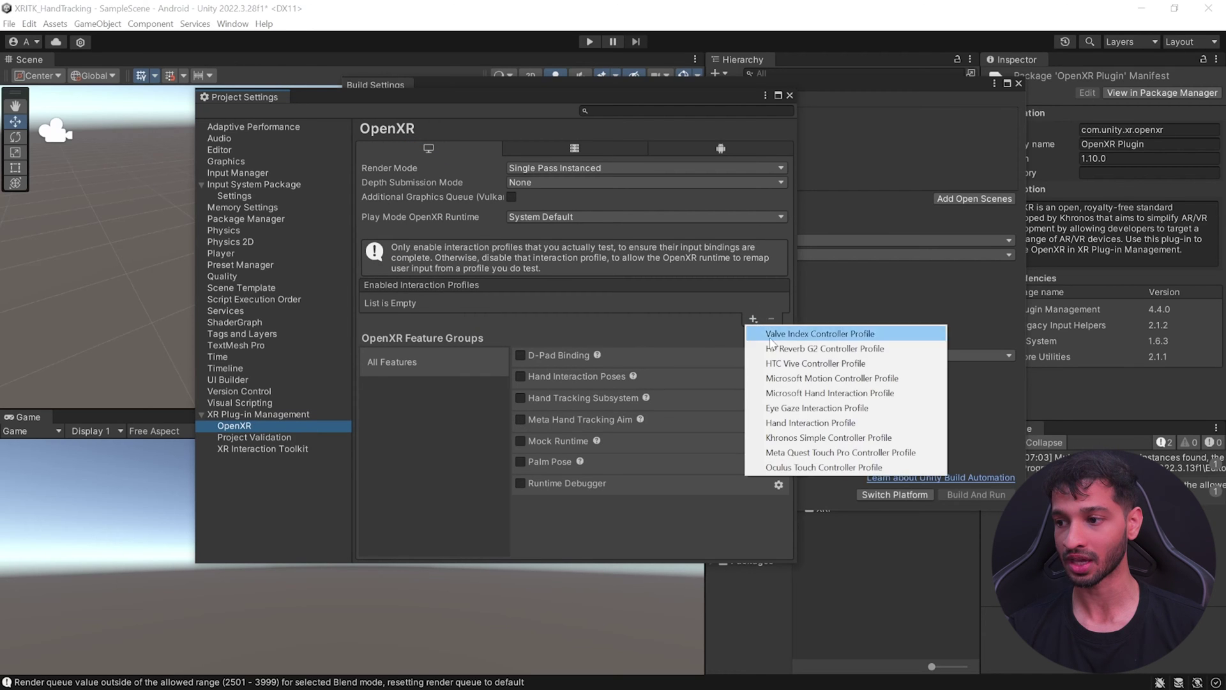
click(792, 423)
click(753, 321)
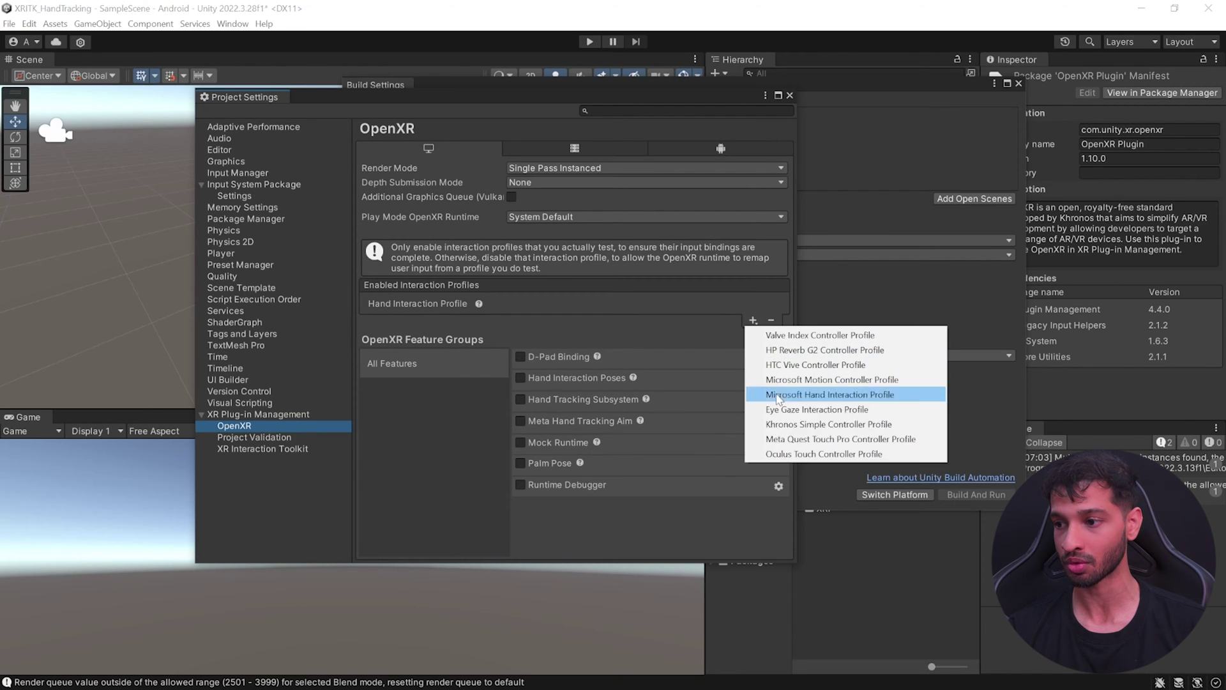
click(853, 441)
click(754, 337)
click(782, 456)
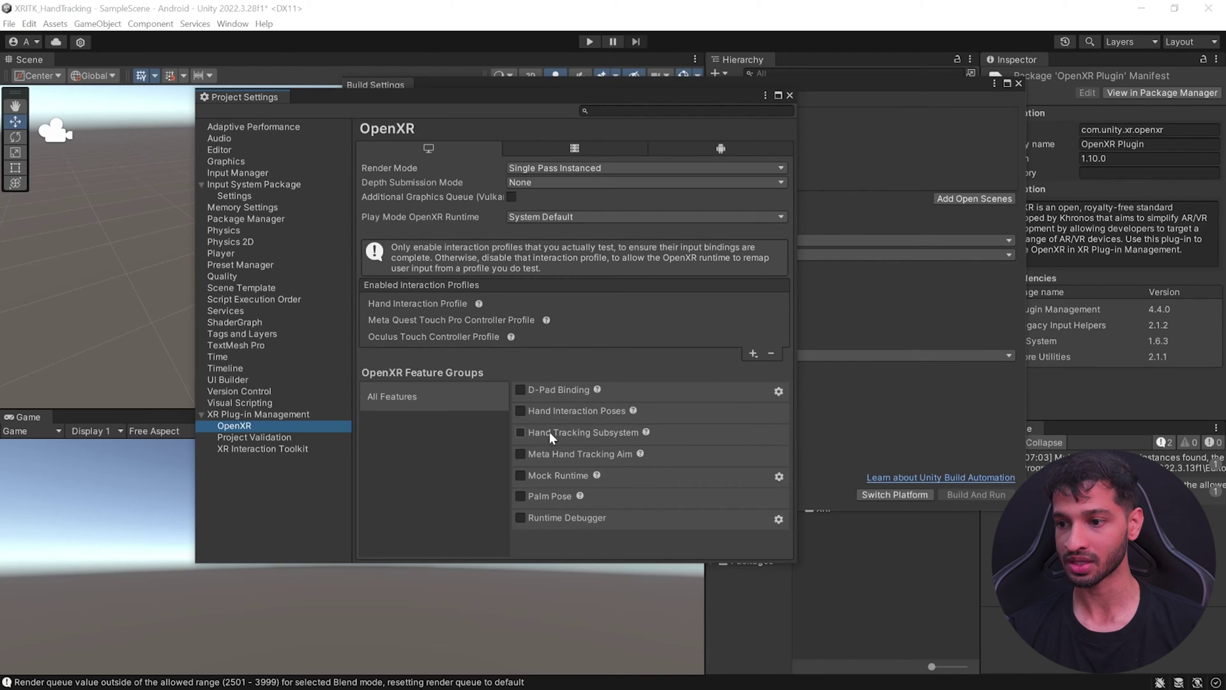
click(520, 410)
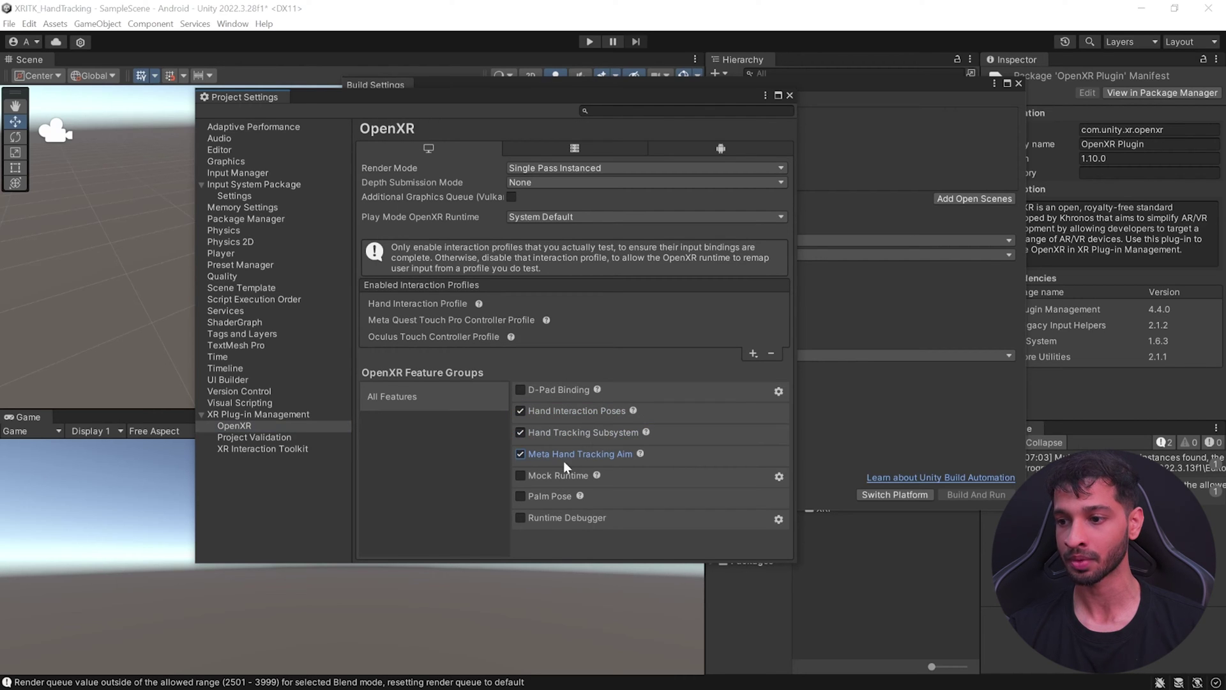
click(239, 437)
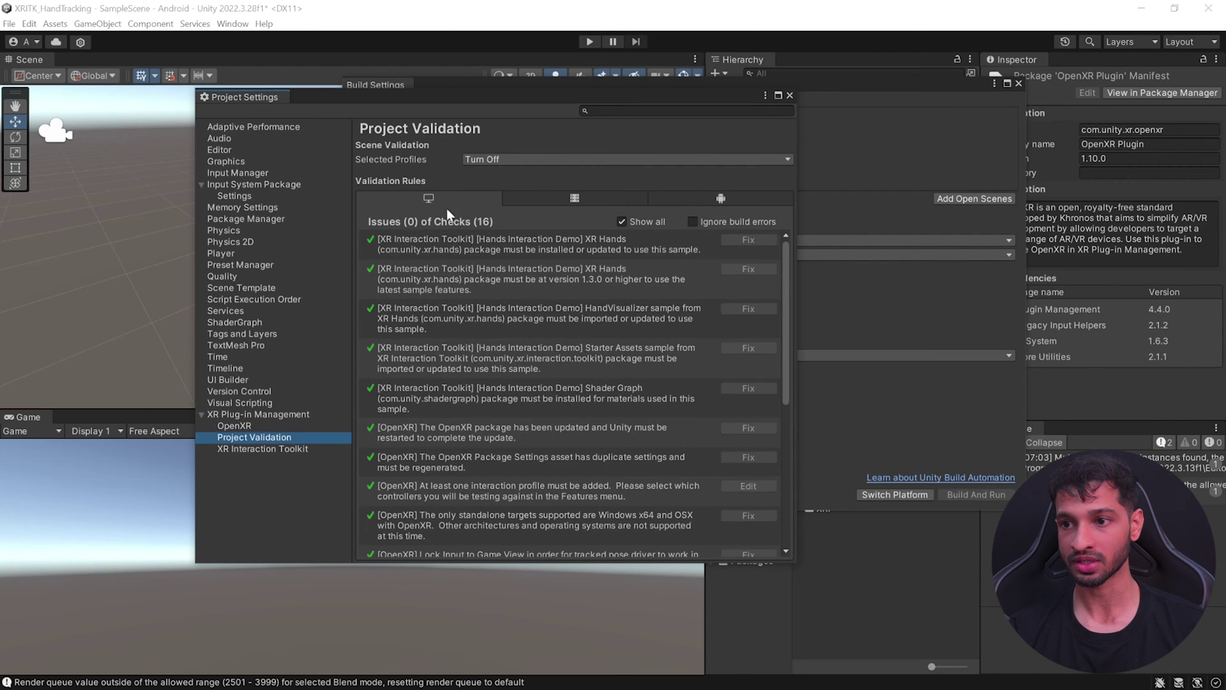
Step: Confirm Android validation shows 0 issues, then close Project Settings and Build Settings
click(729, 198)
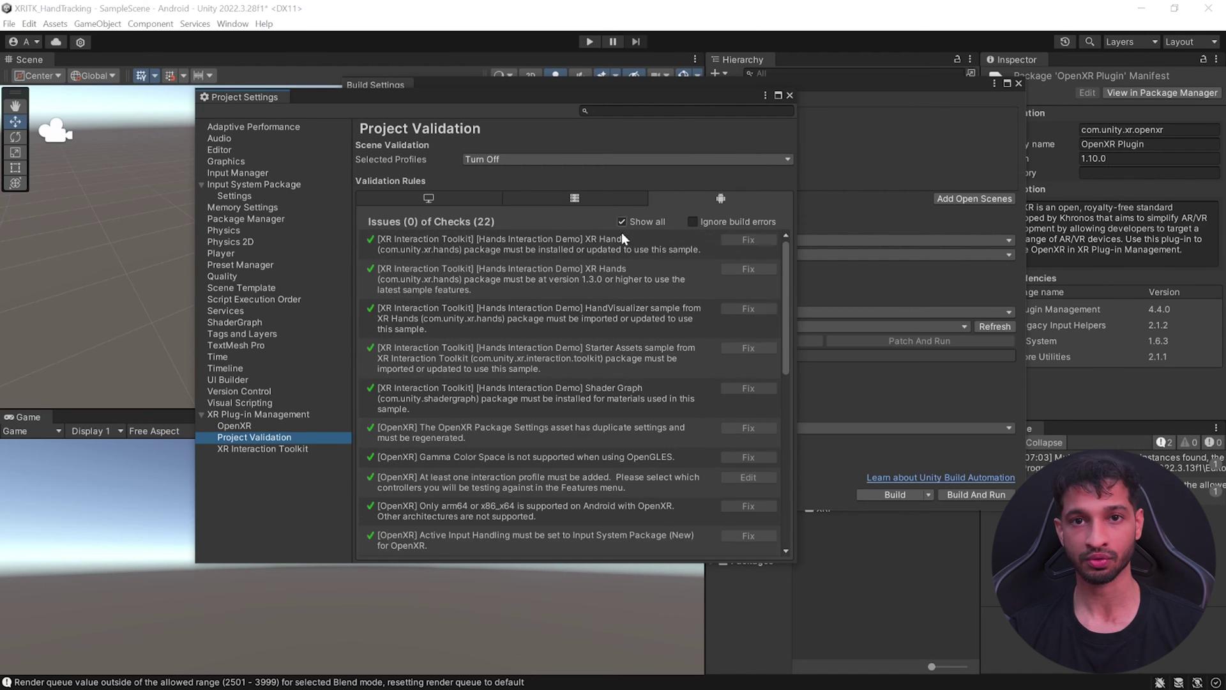
click(790, 95)
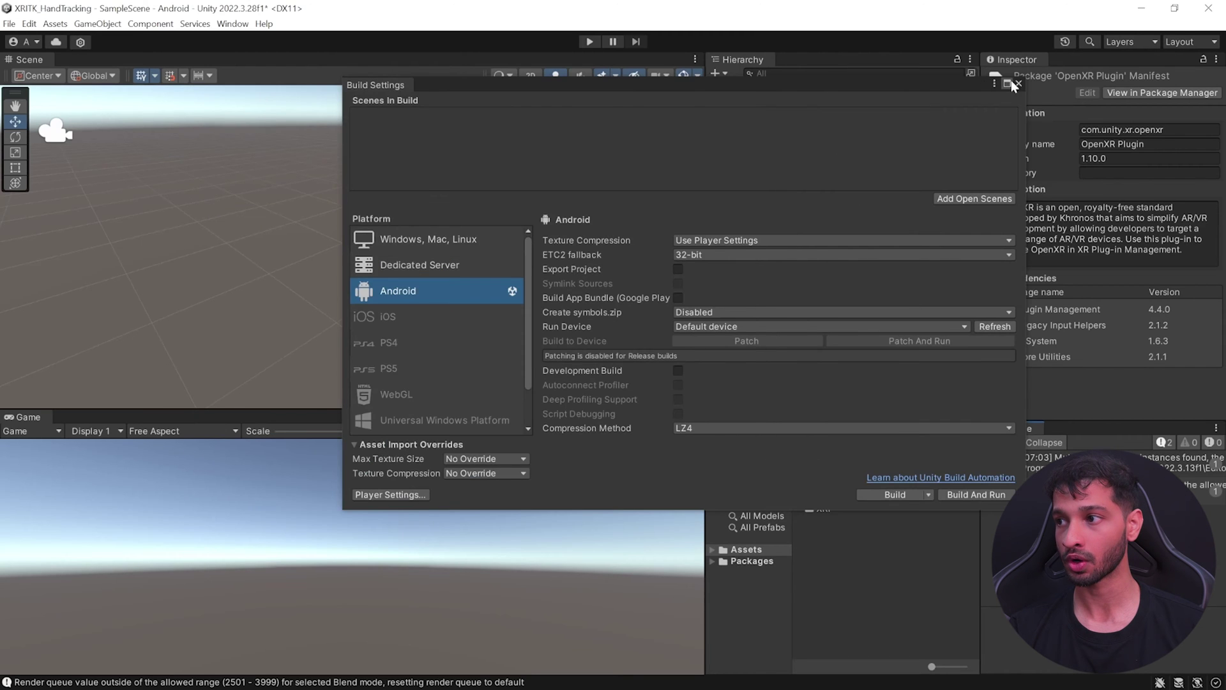
click(1018, 83)
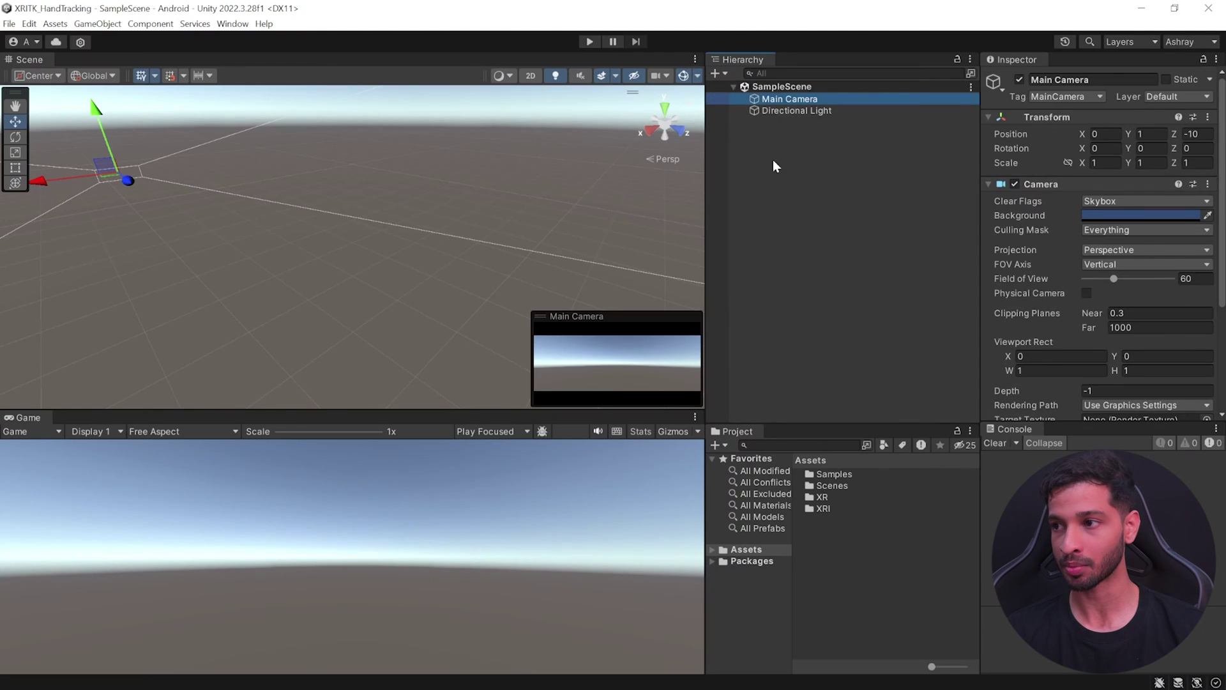
Step: Delete the default Main Camera and add an XR Origin (VR) rig from the XR menu
key(Delete)
right_click(740, 126)
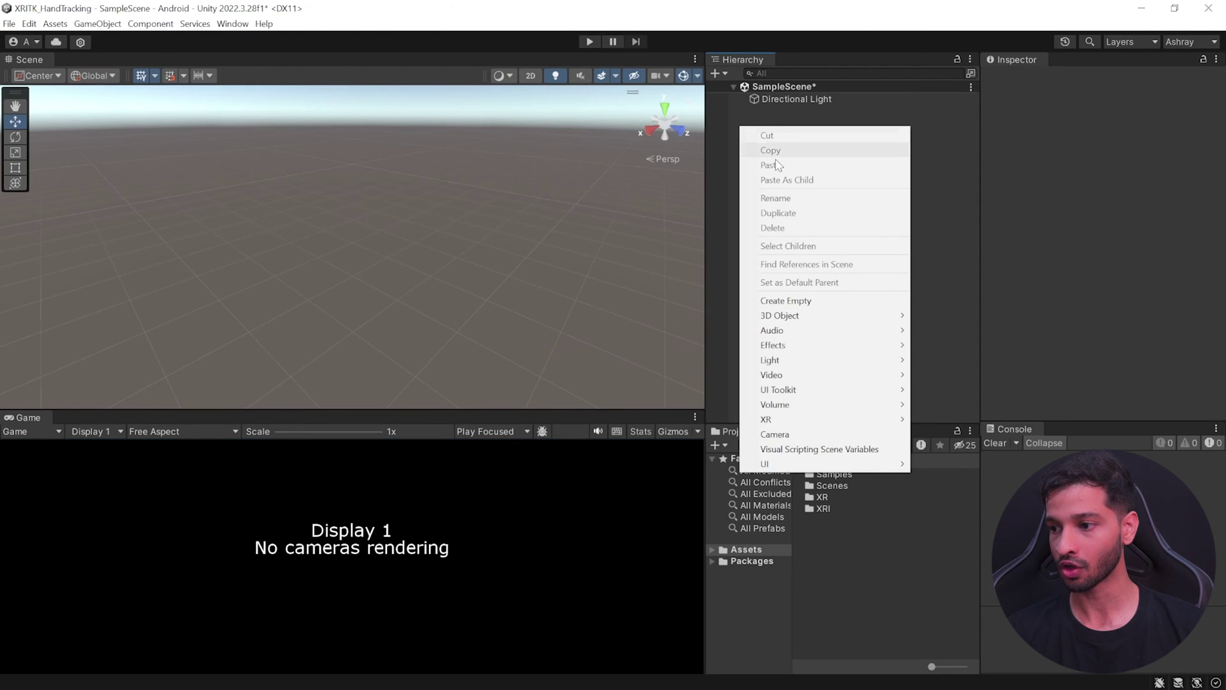
mouse_move(809, 419)
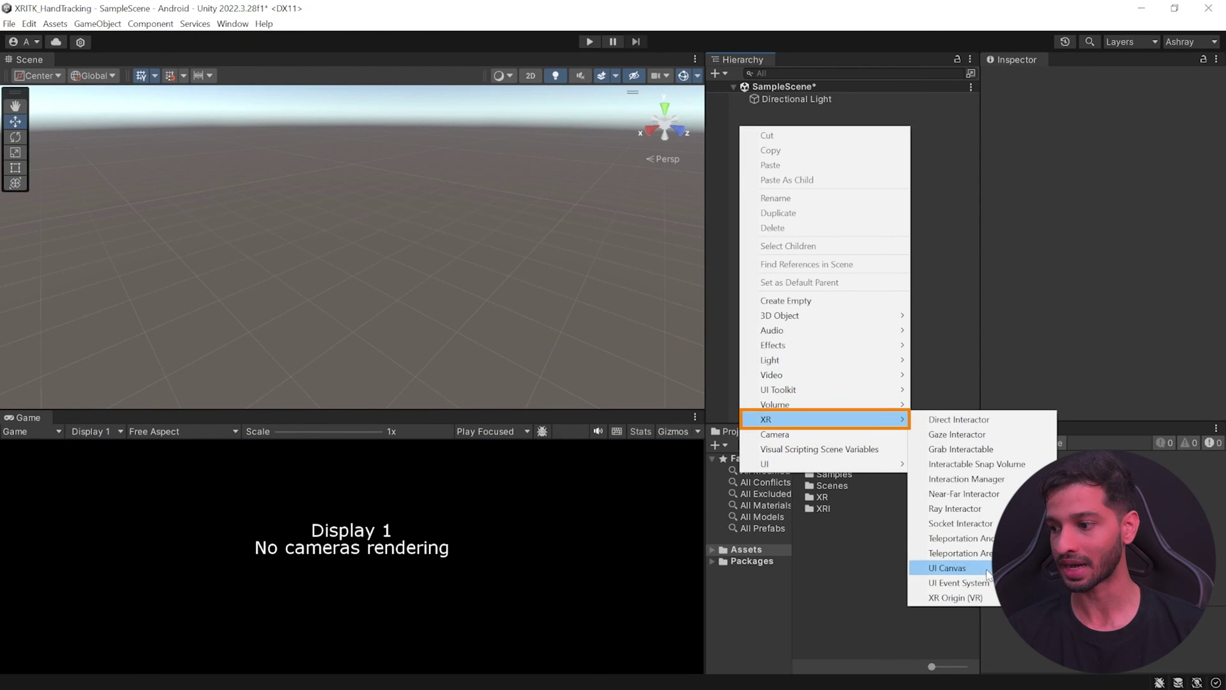
click(958, 597)
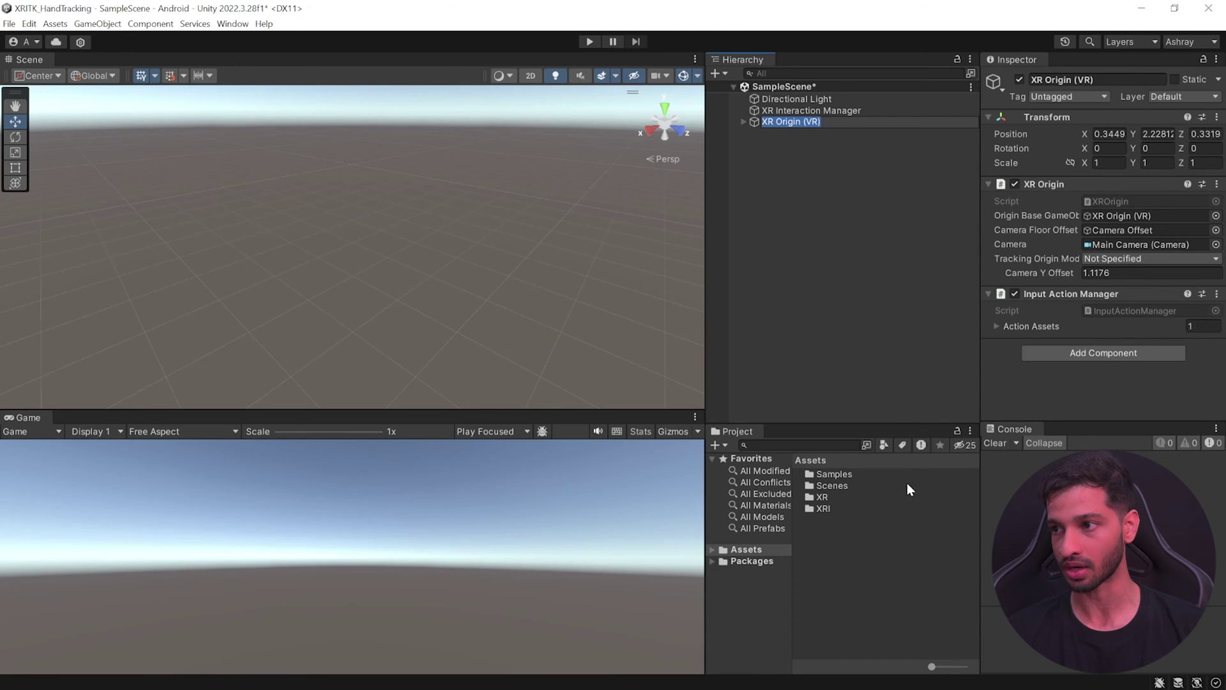
Step: Expand XR Origin and Camera Offset to reveal Main Camera, then select Camera Offset
click(785, 112)
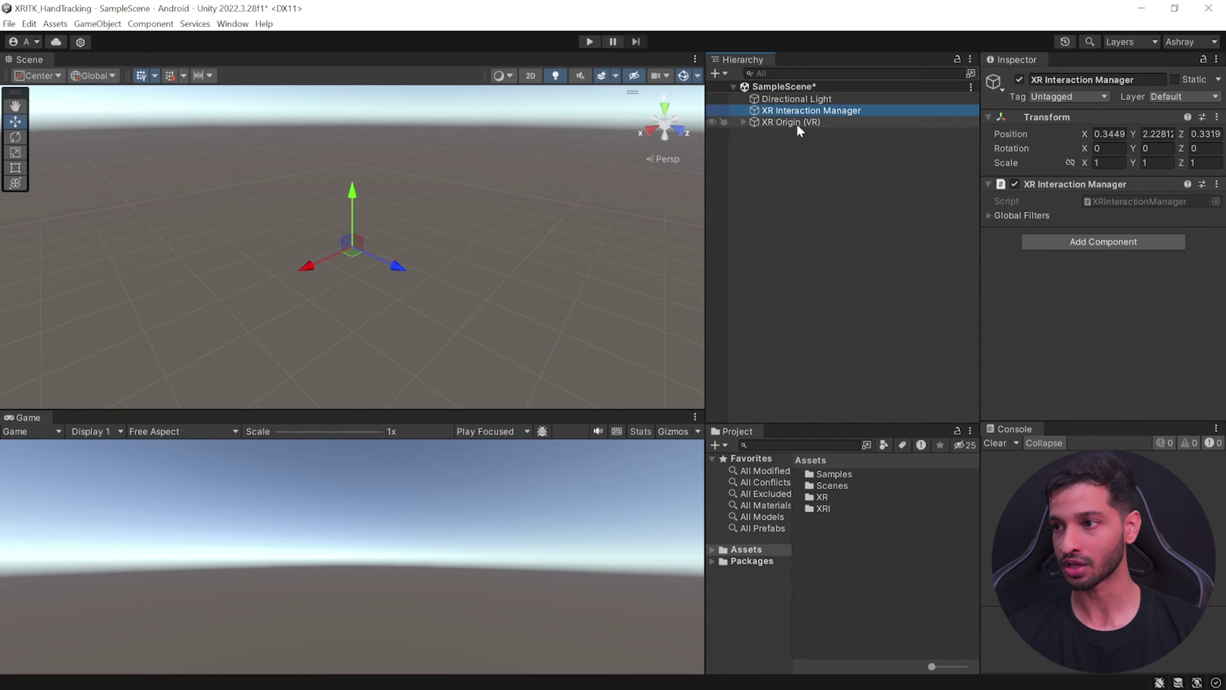
click(793, 122)
click(742, 122)
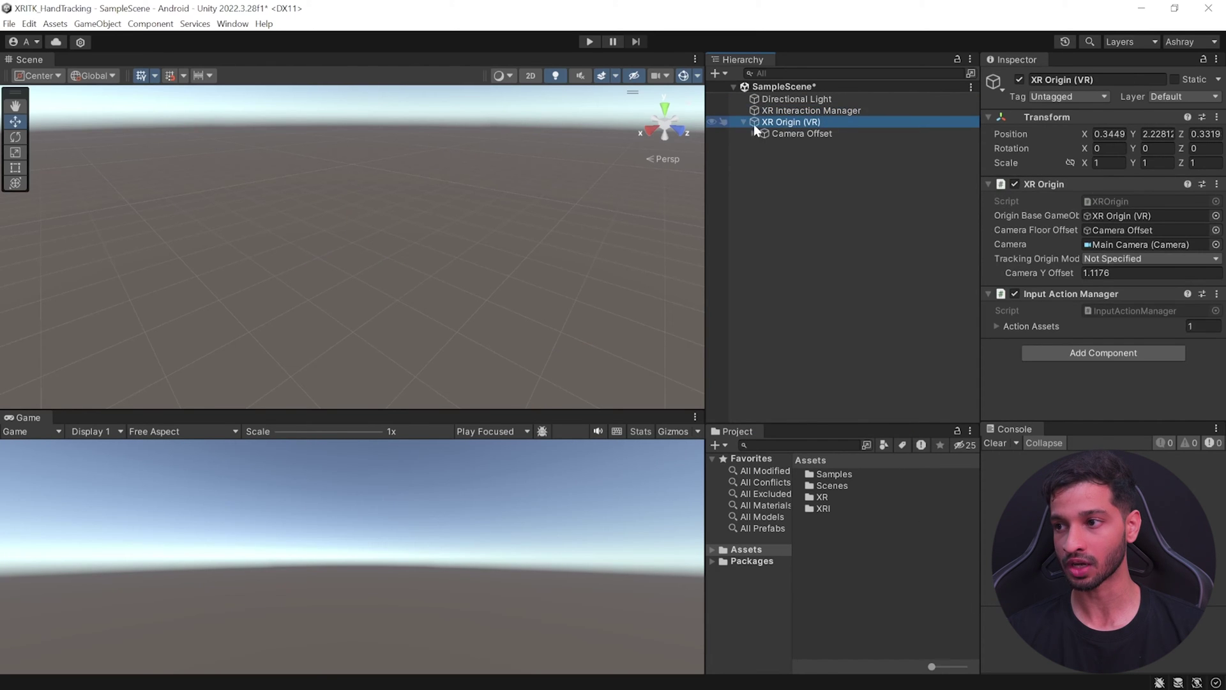
click(753, 133)
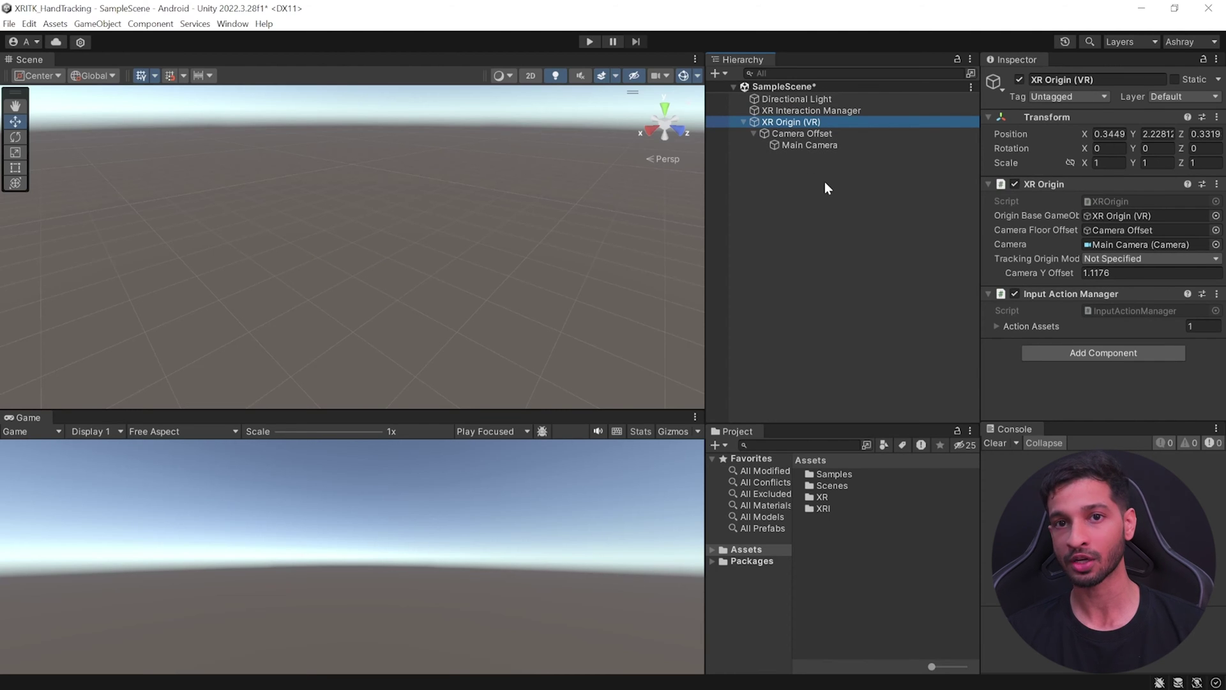
click(792, 133)
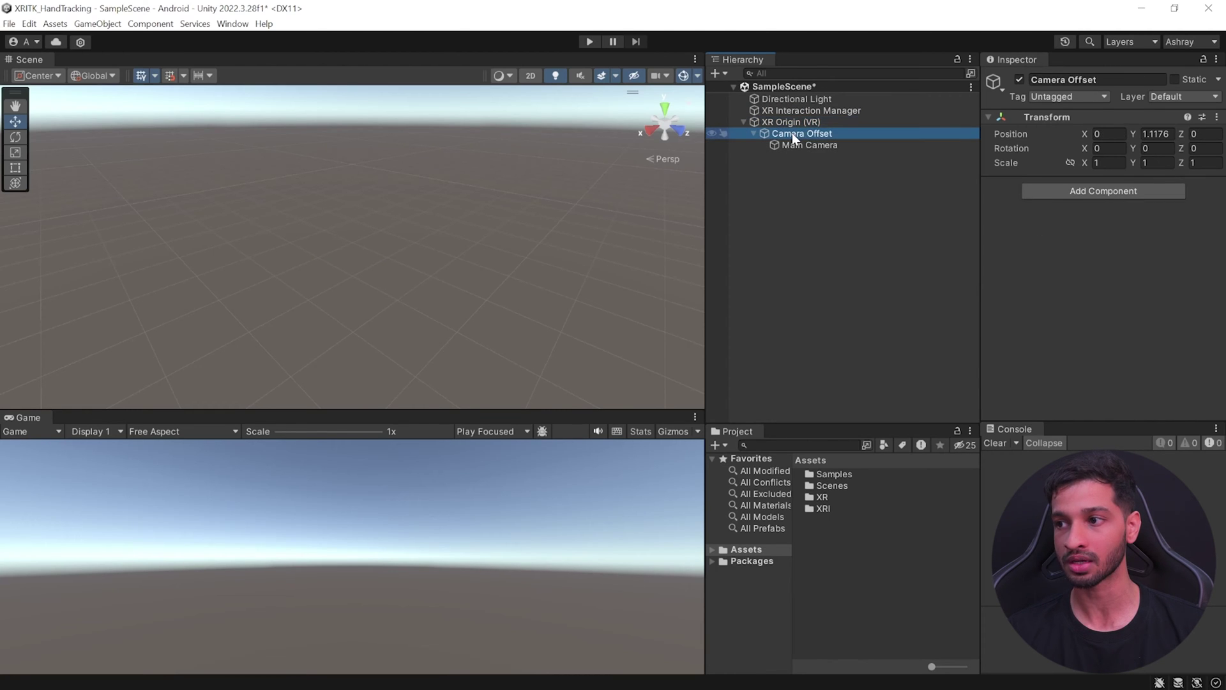
Step: Create two empty children under Camera Offset named LeftHand and RightHand
right_click(793, 135)
click(844, 323)
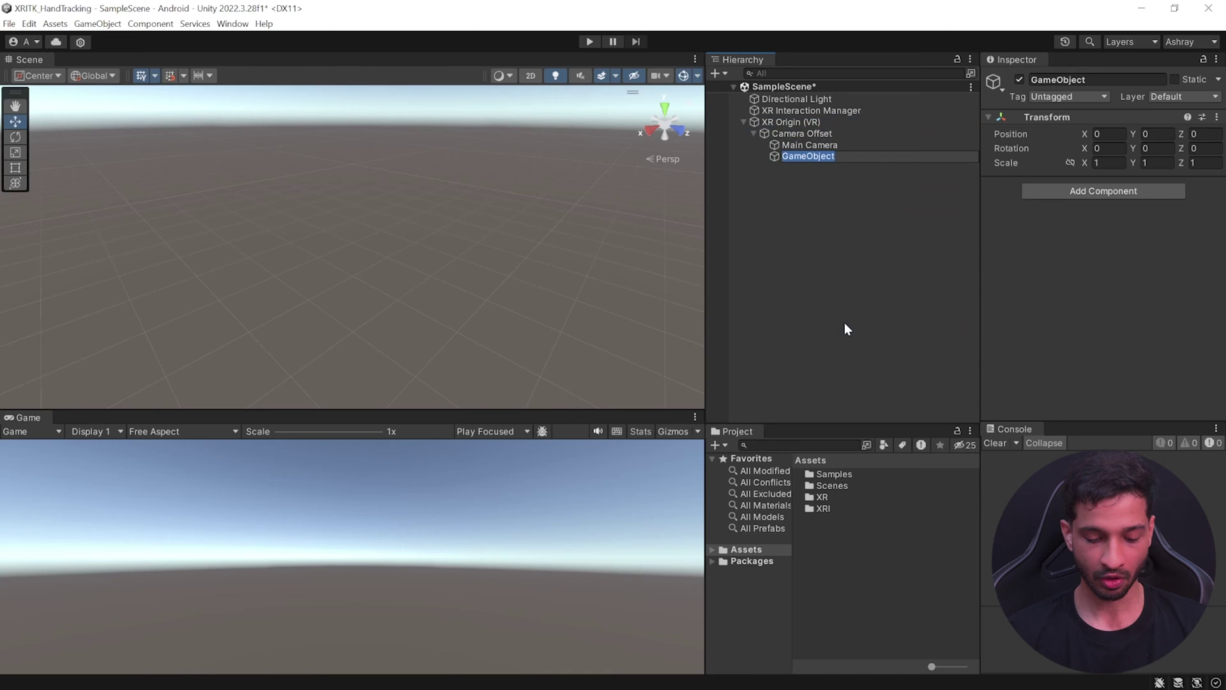
text(LeftHand)
key(Return)
right_click(806, 133)
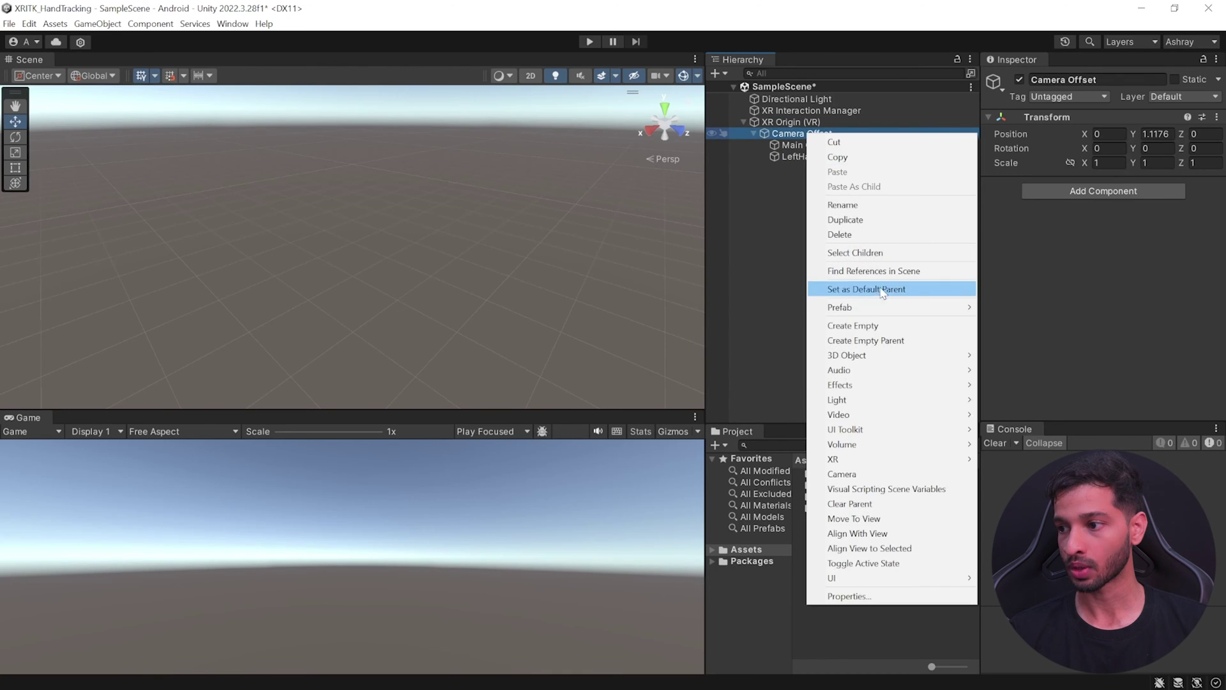
click(861, 324)
text(RightHand)
key(Return)
Step: Add a Tracked Pose Driver (Input System) to both LeftHand and RightHand
click(802, 156)
shift+click(818, 170)
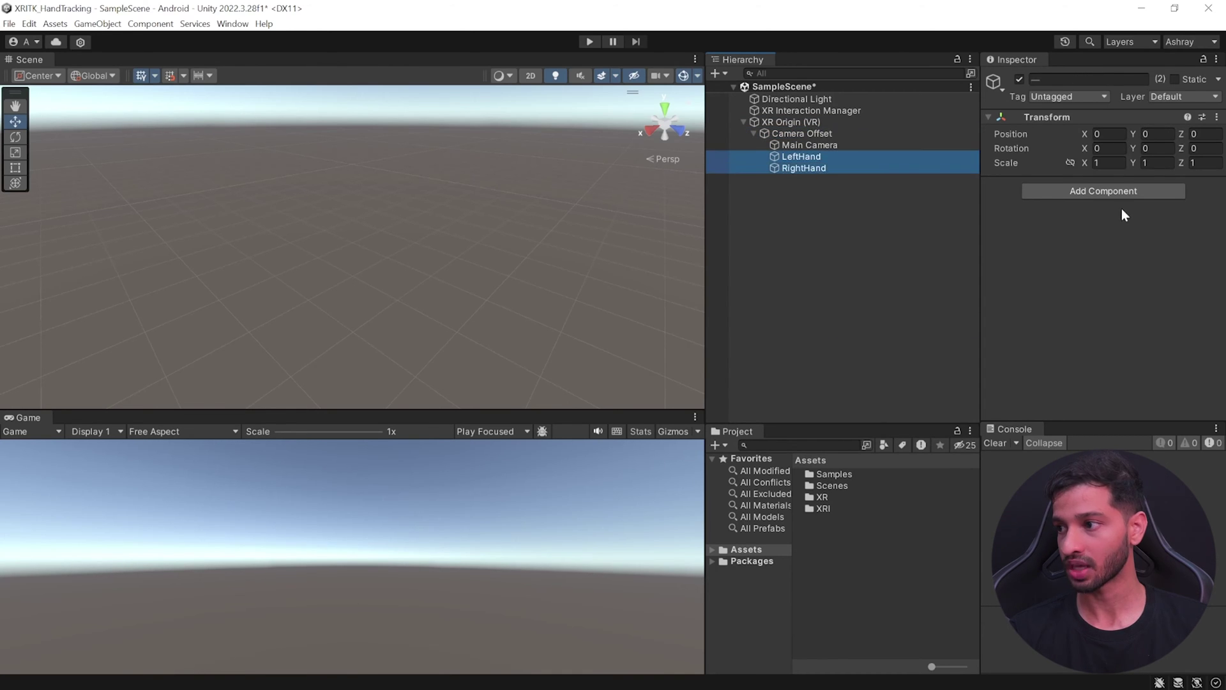
click(1099, 192)
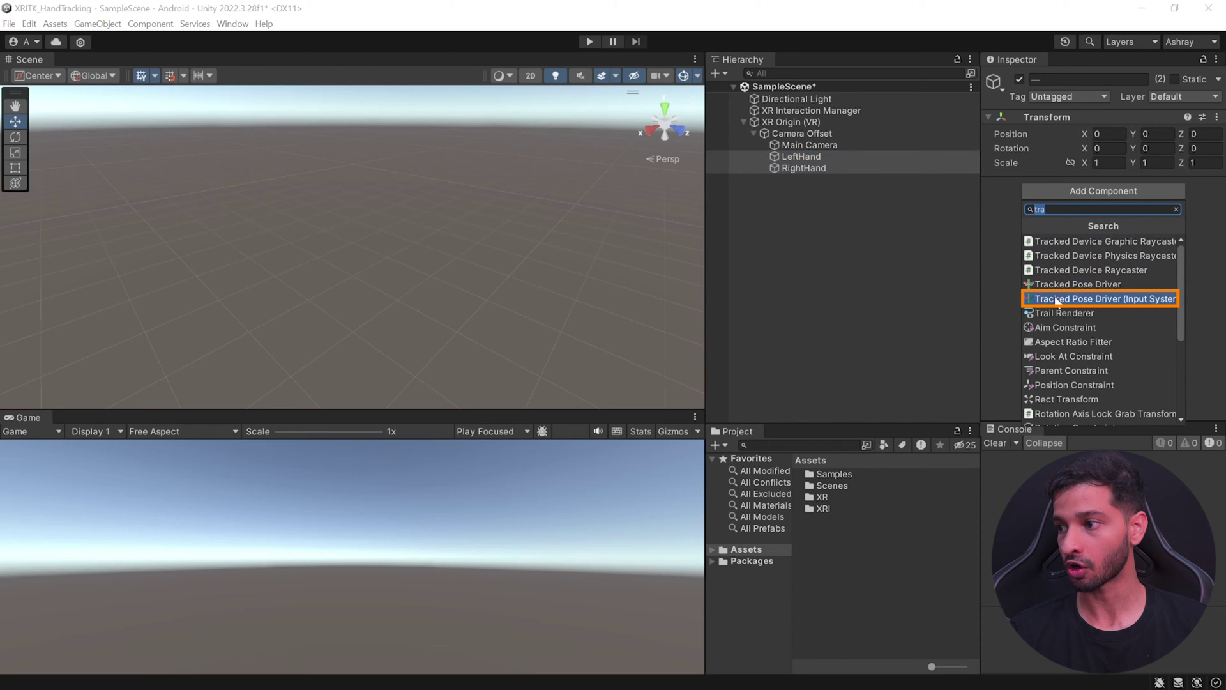
click(1143, 299)
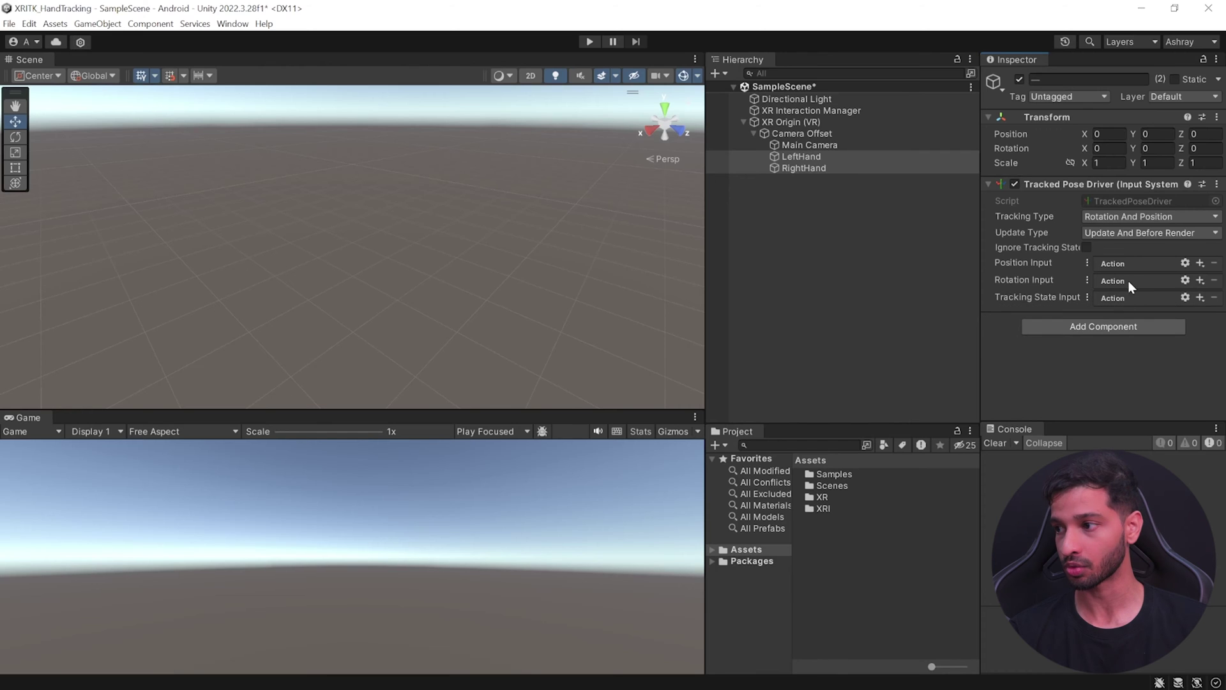
Step: Set Position, Rotation and Tracking State inputs to Use Reference, then select LeftHand alone
click(1088, 263)
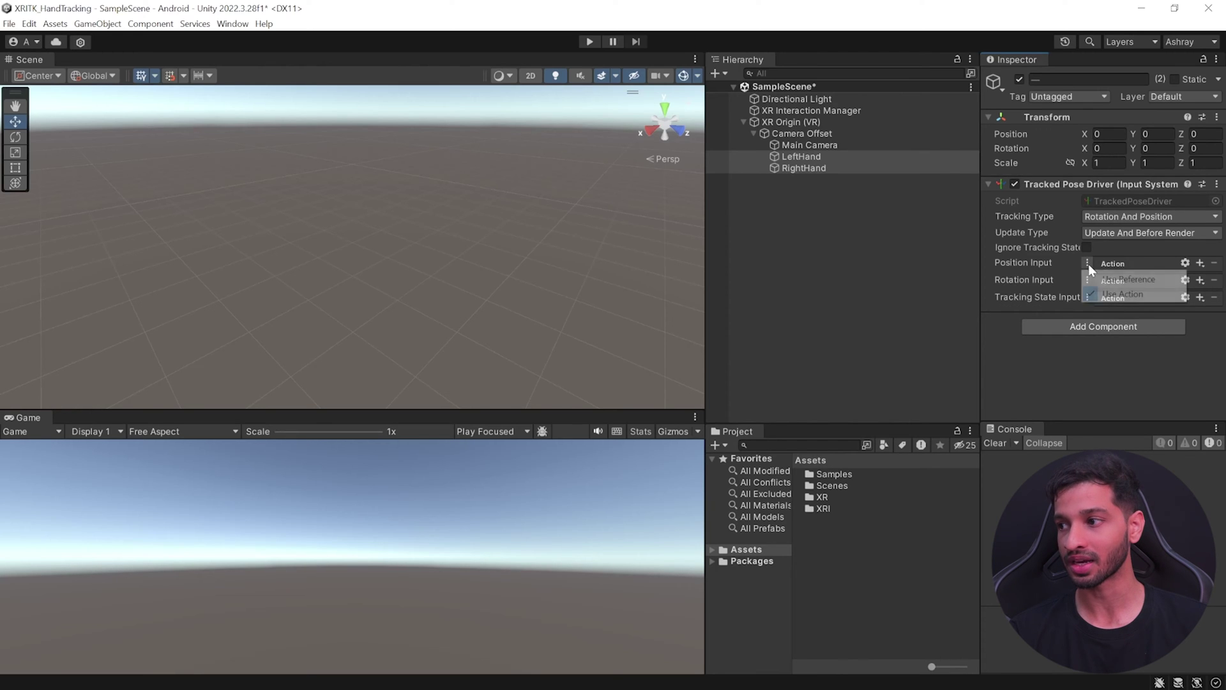
click(1114, 279)
click(1088, 277)
click(1115, 293)
click(1087, 294)
click(1118, 309)
click(801, 155)
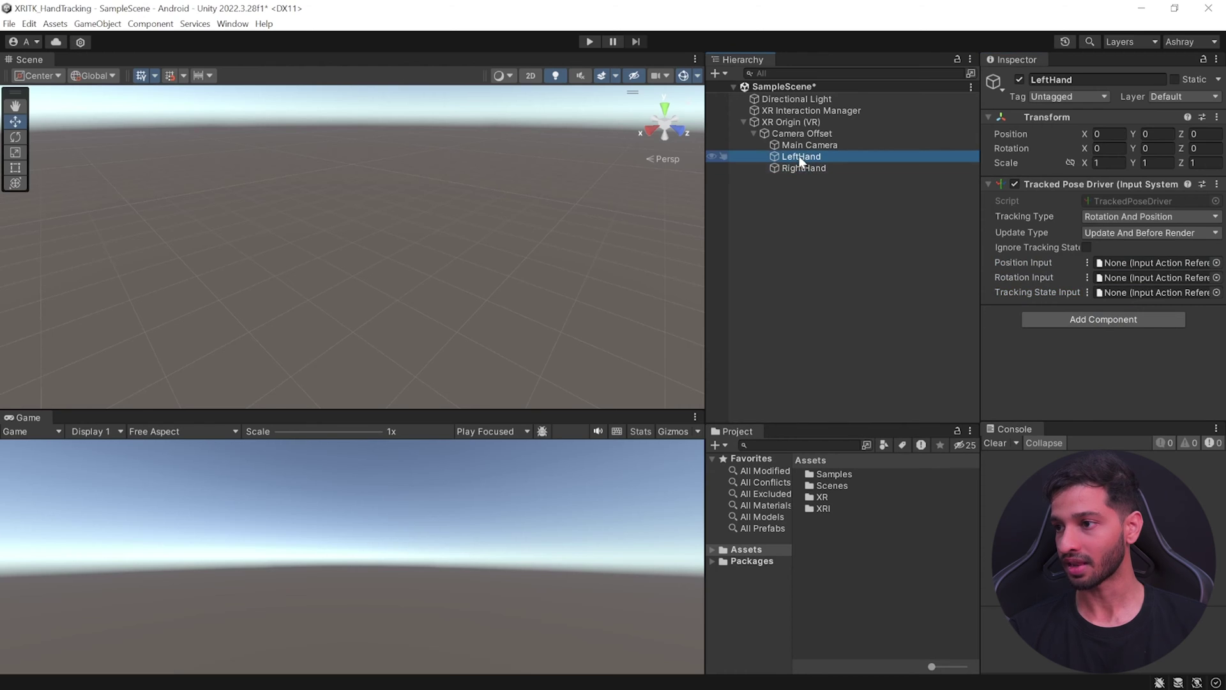
Step: Assign XRI Left/Position and XRI Left/Rotation to LeftHand's Position and Rotation inputs
click(1217, 262)
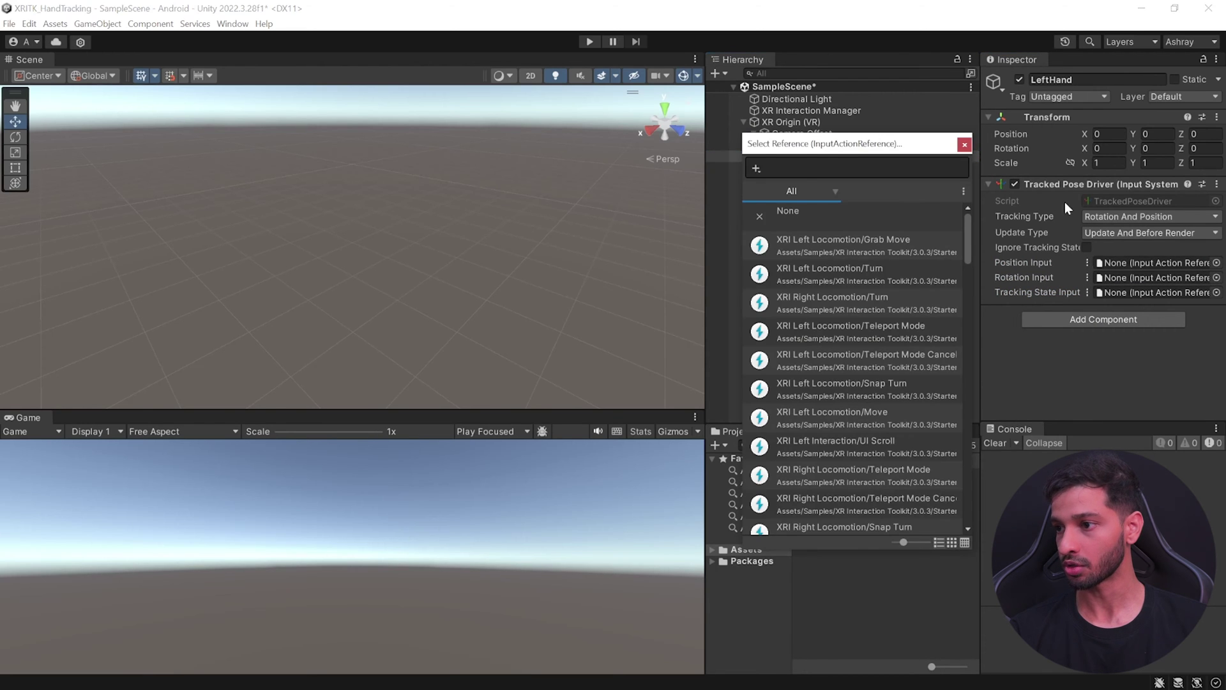
text(position)
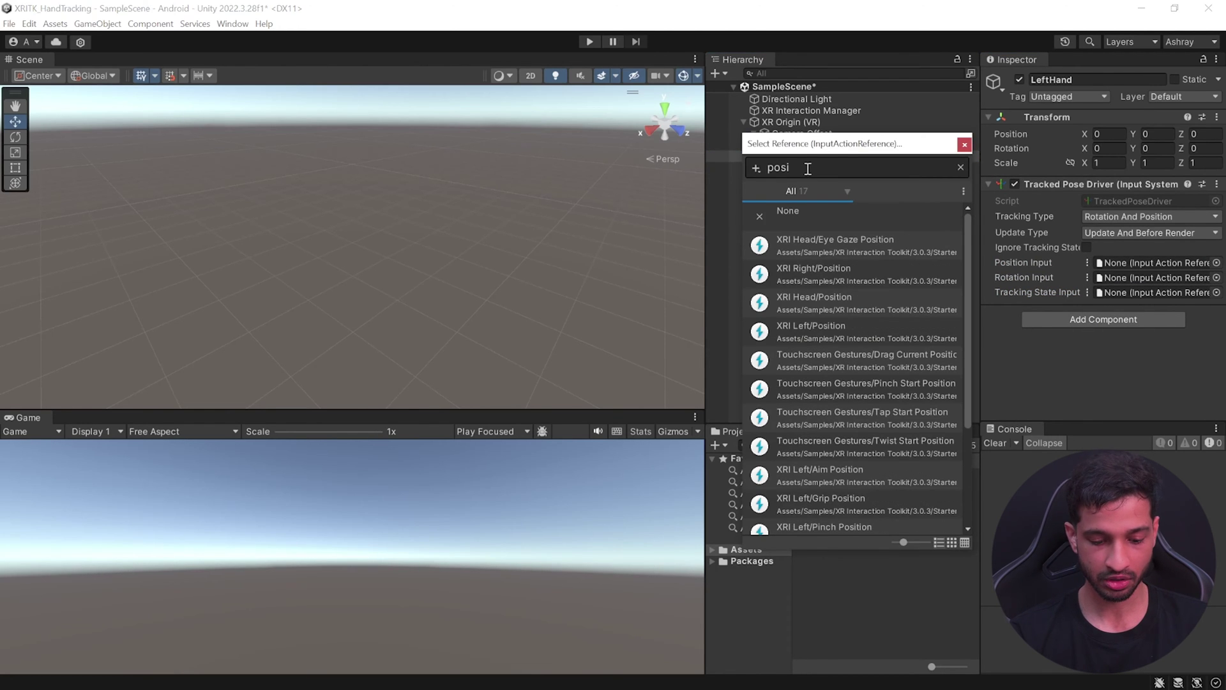
click(841, 328)
double_click(781, 168)
key(BackSpace)
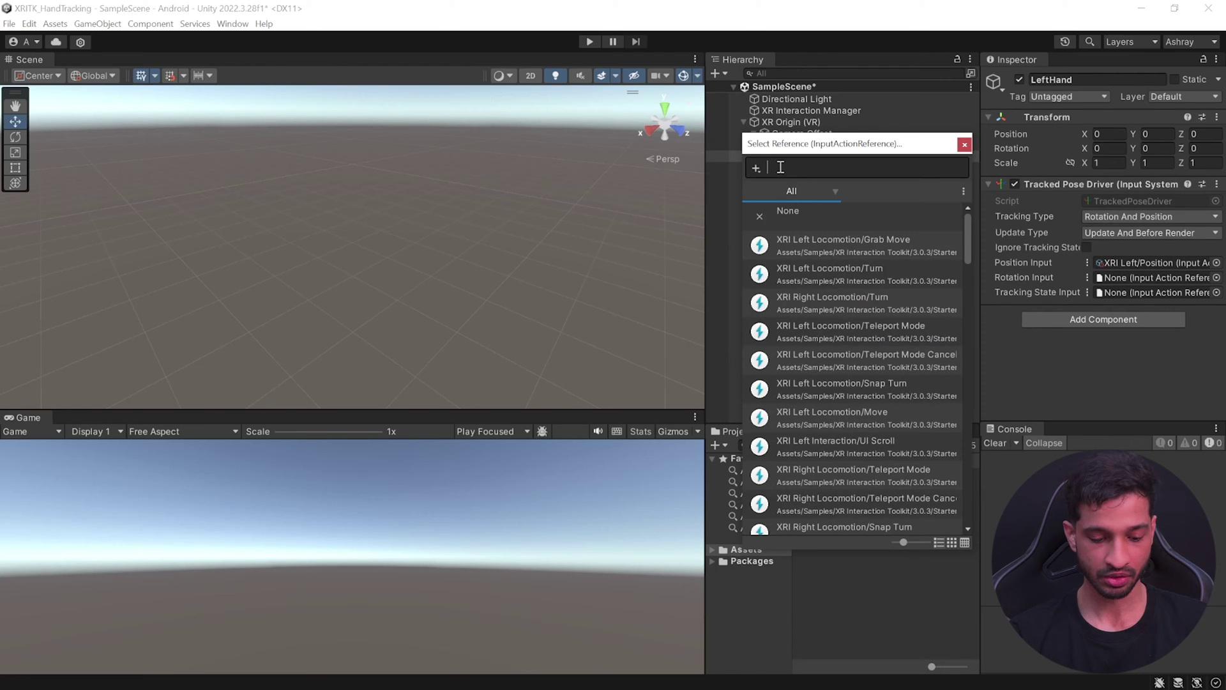
text(rotation)
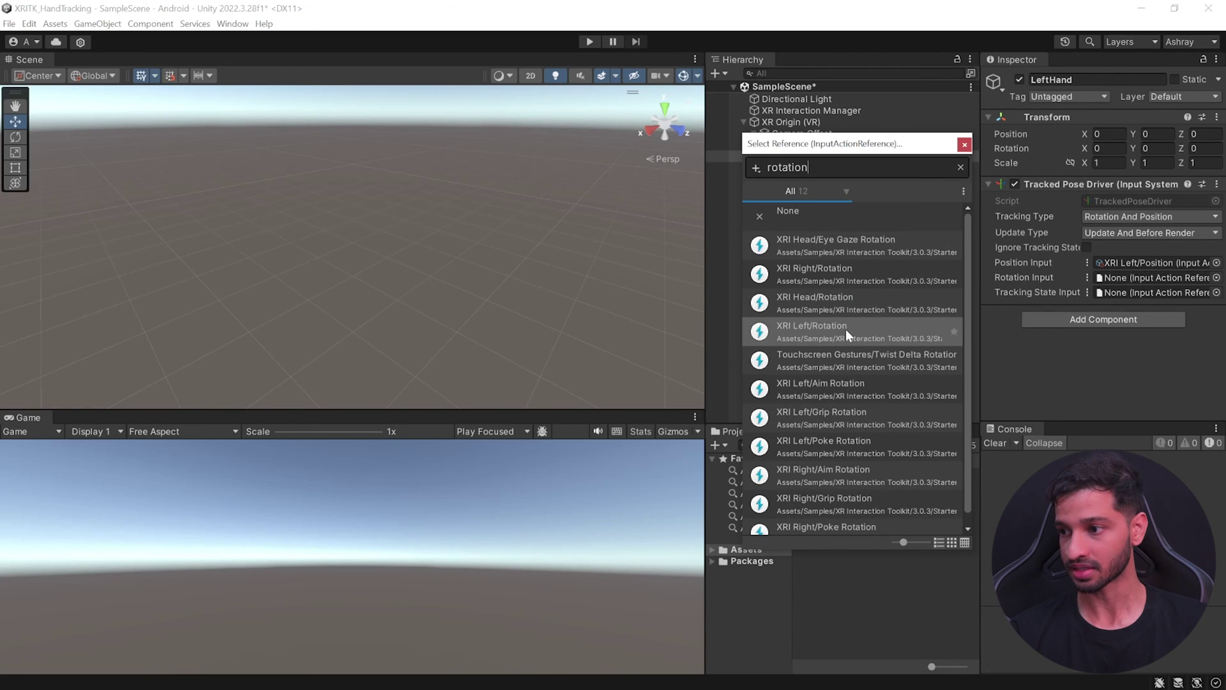
click(846, 328)
Step: Assign XRI Left/Tracking State to LeftHand's Tracking State Input and close the picker
click(961, 168)
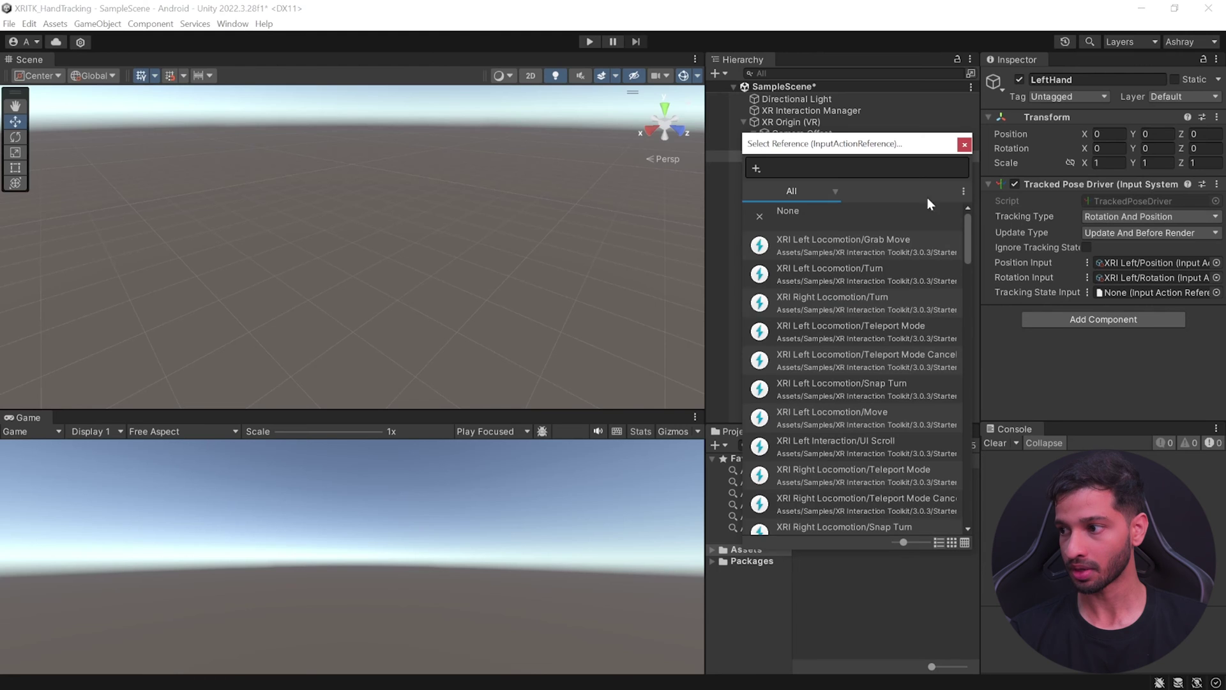
text(state)
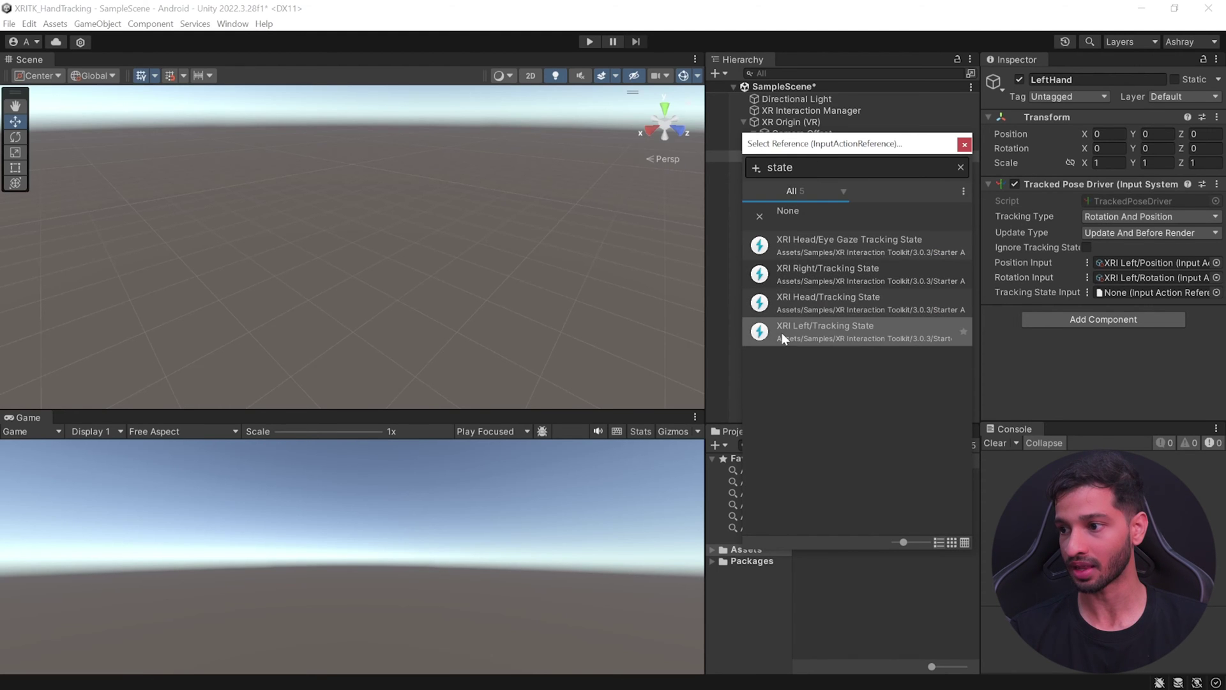
click(840, 327)
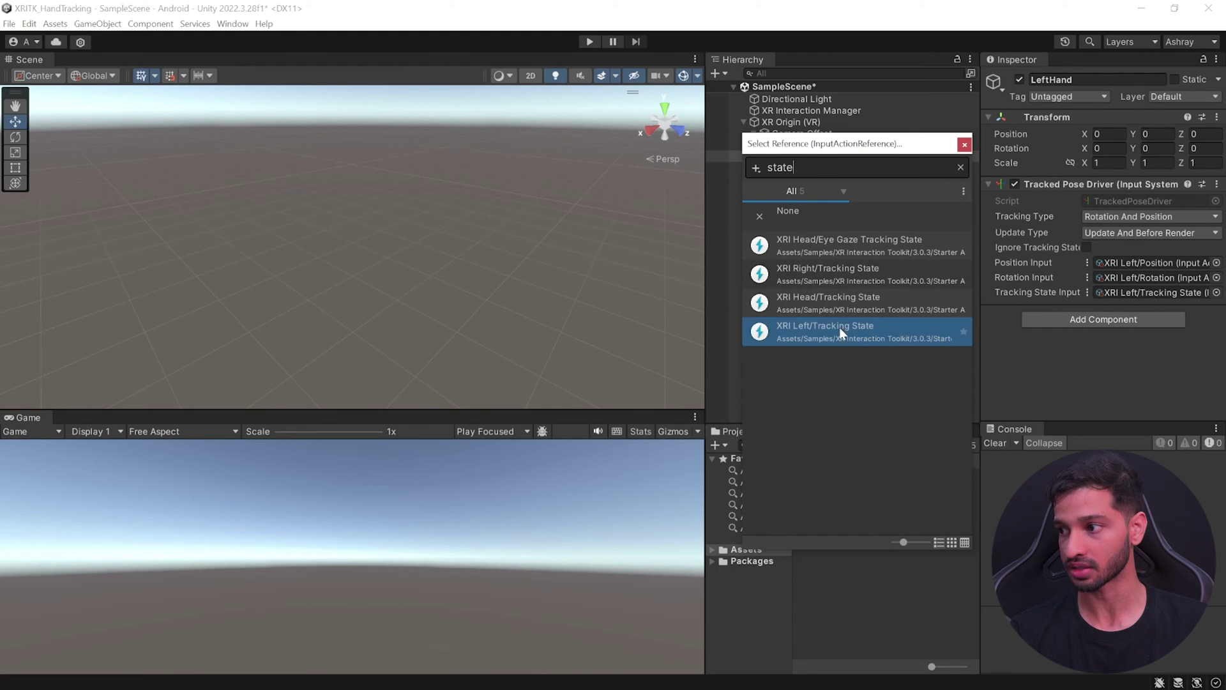
click(965, 144)
click(819, 168)
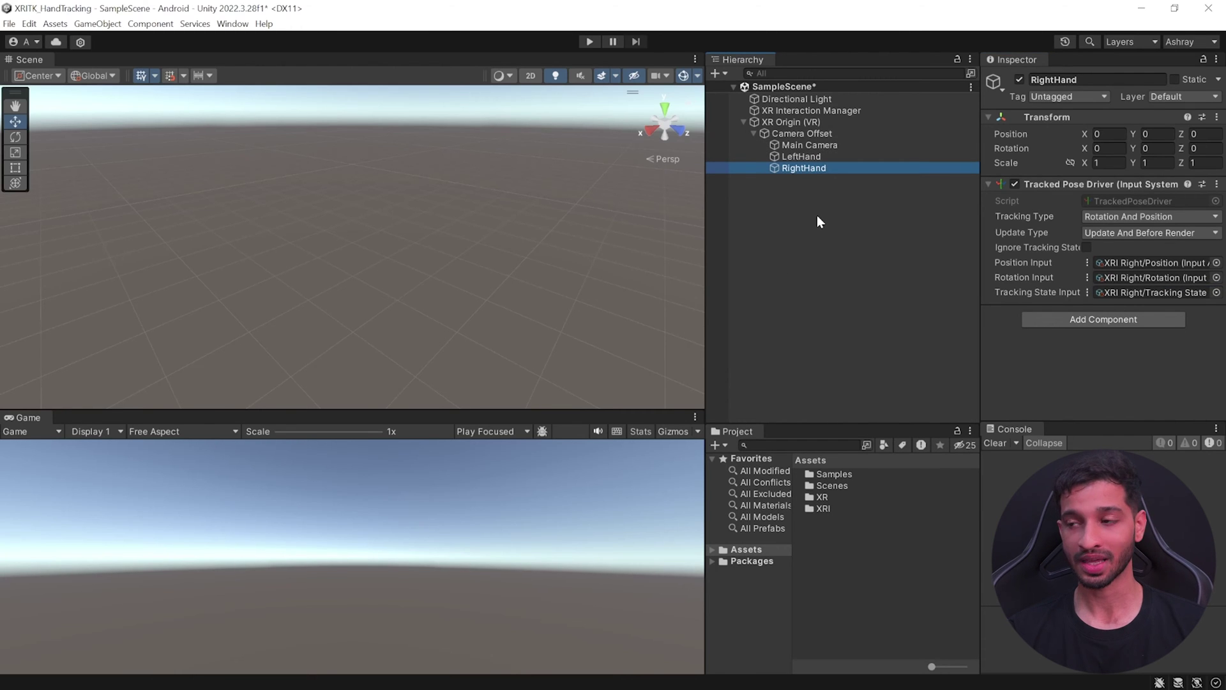
right_click(794, 155)
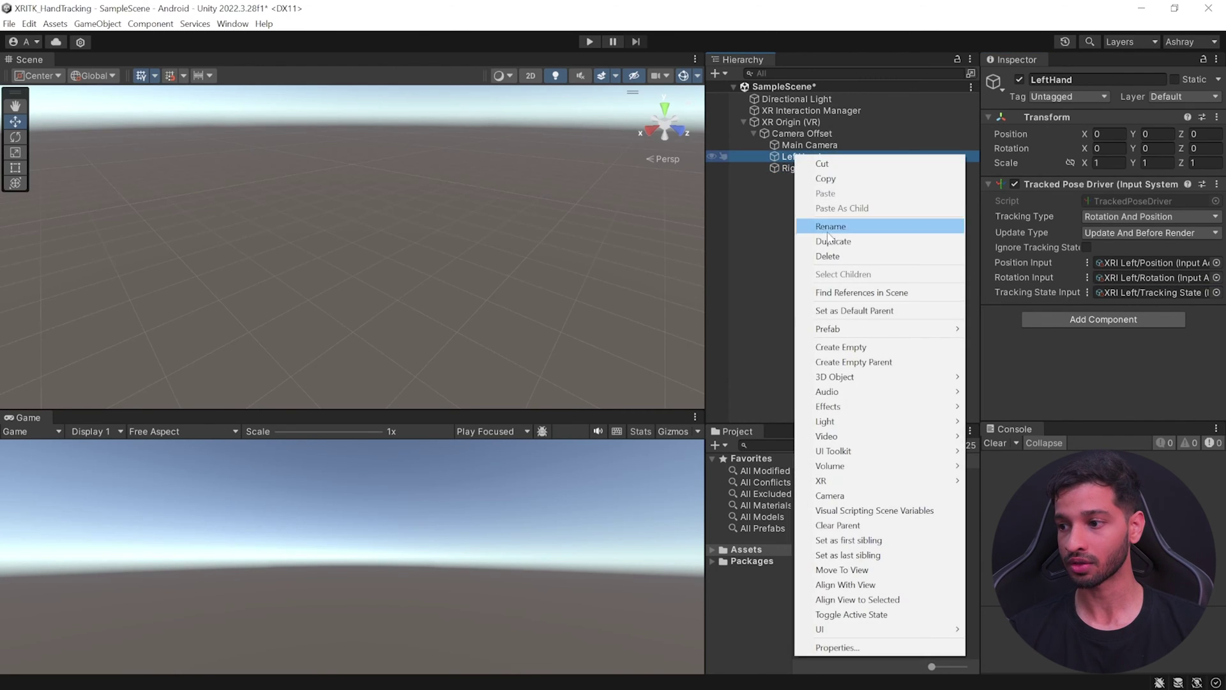
Step: Add a cube under LeftHand and scale it to 0.05
mouse_move(894, 377)
click(1049, 375)
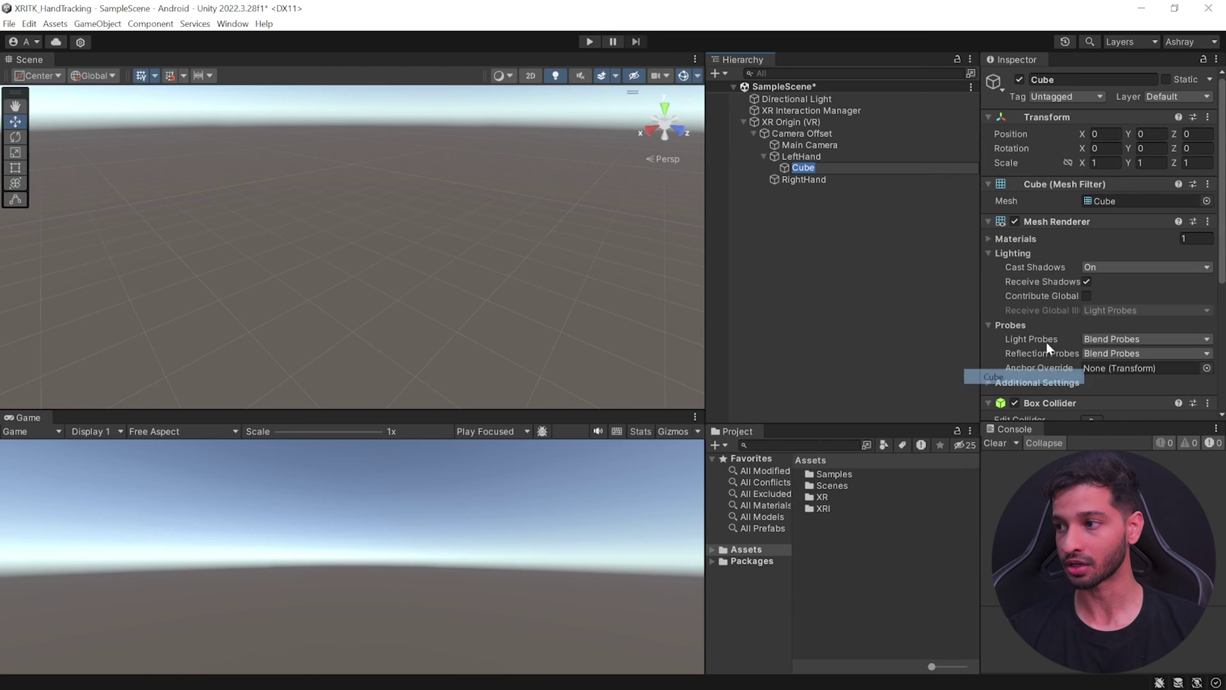
click(1107, 163)
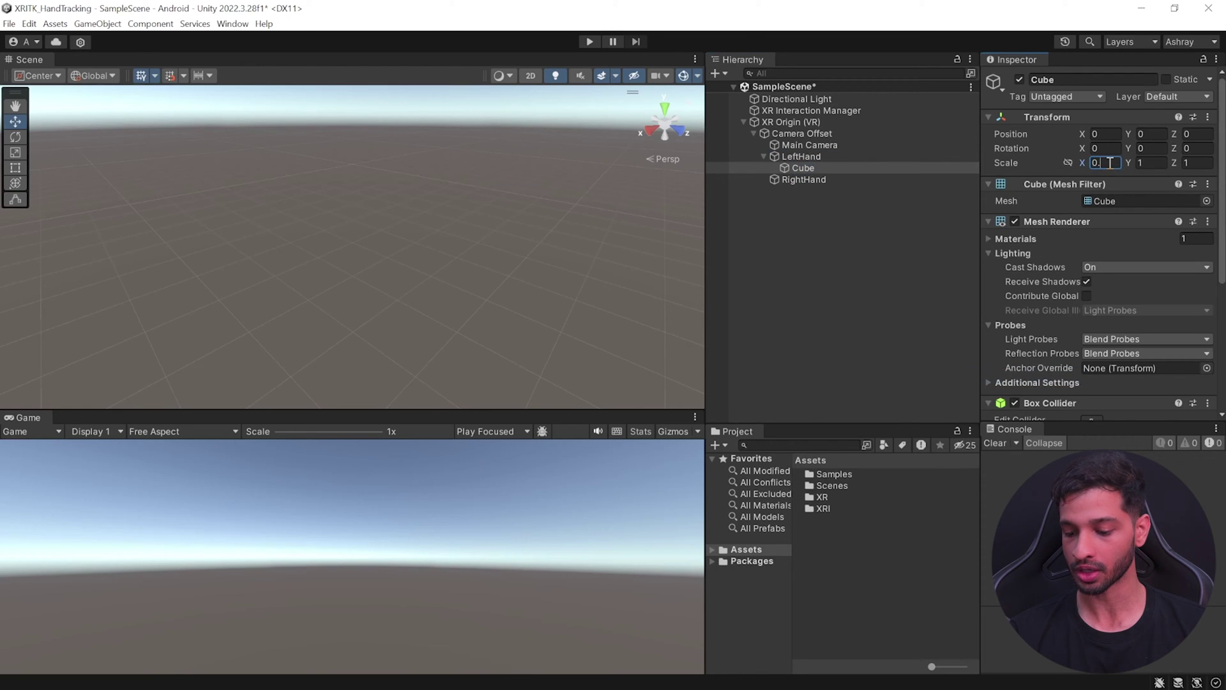
text(0.05)
Step: Duplicate the cube onto RightHand and test both hand cubes in play mode
click(803, 168)
key(ctrl+d)
drag(825, 177, 803, 192)
click(819, 321)
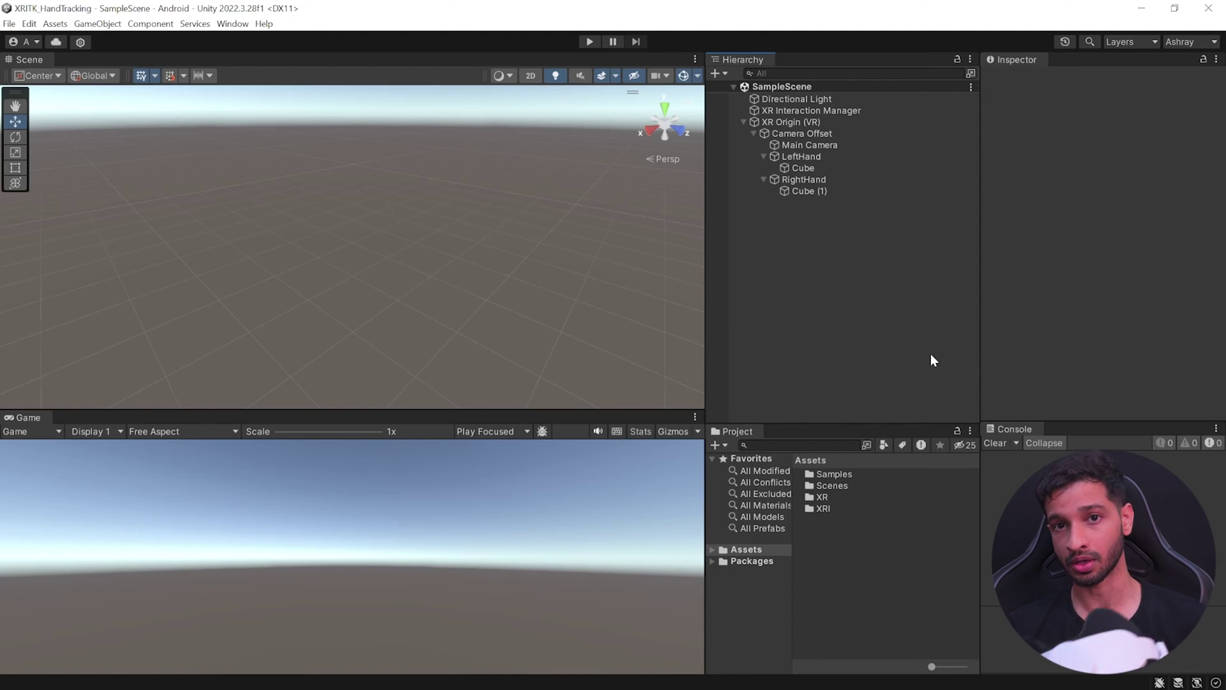
click(589, 42)
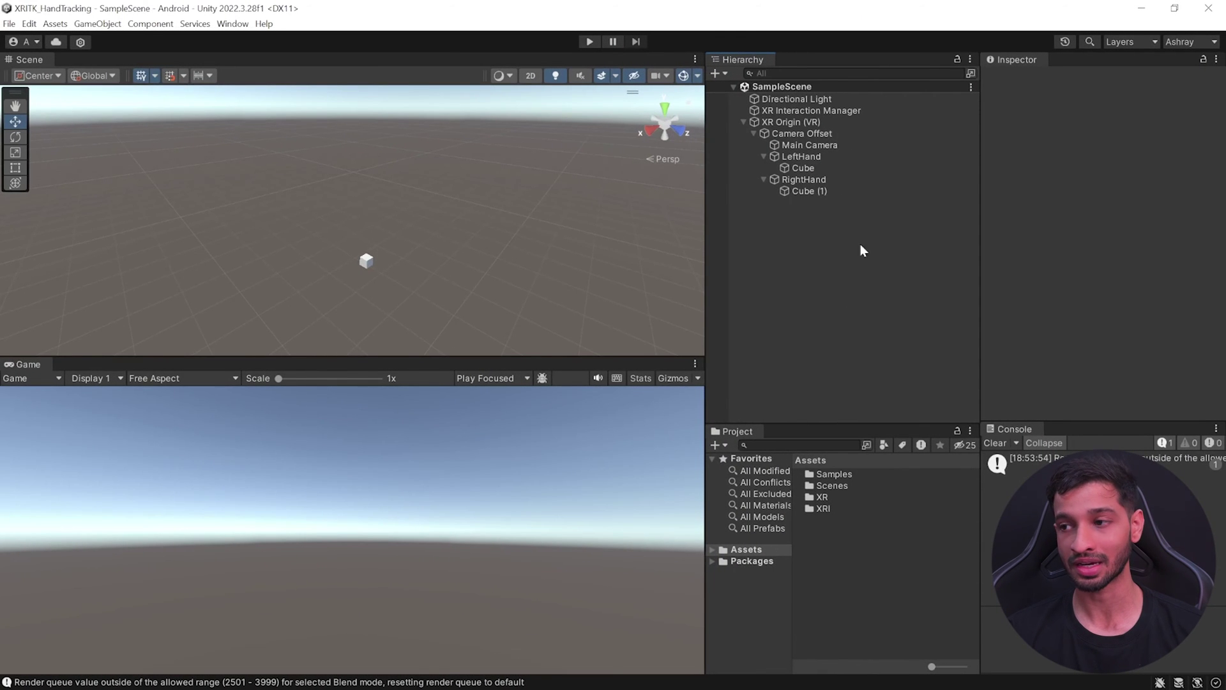
Step: Delete the right-hand cube and remove the Tracked Pose Driver from both LeftHand and RightHand
click(806, 191)
key(Delete)
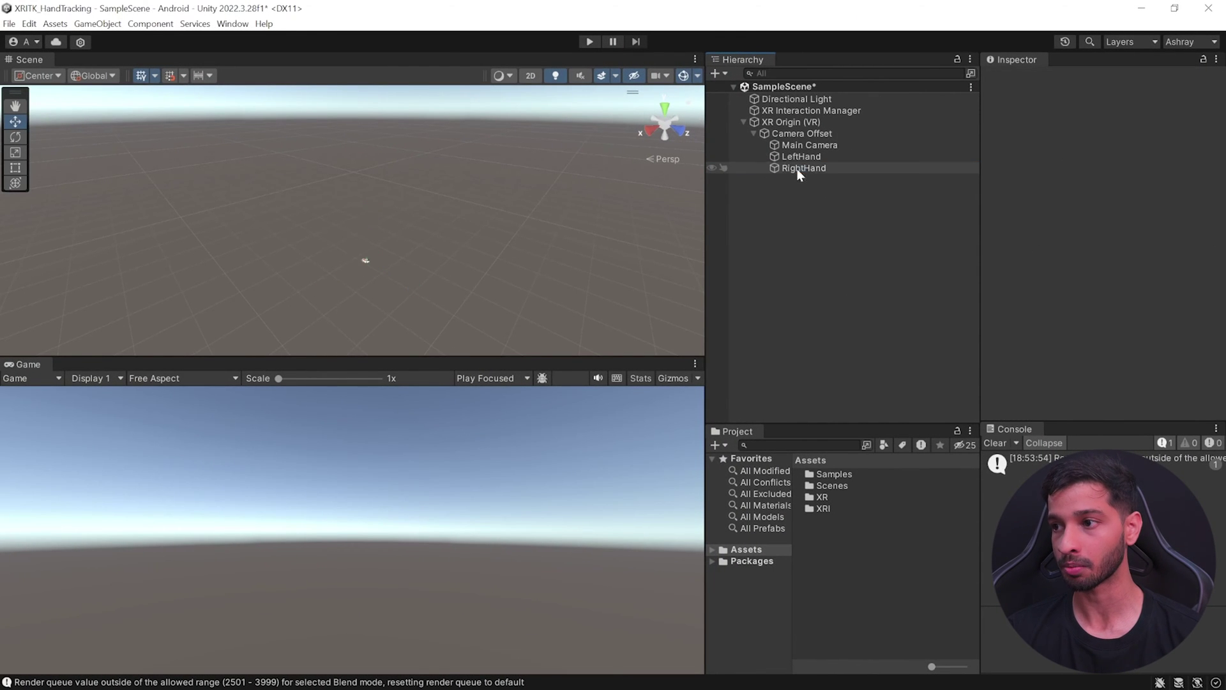
click(792, 158)
shift+click(798, 169)
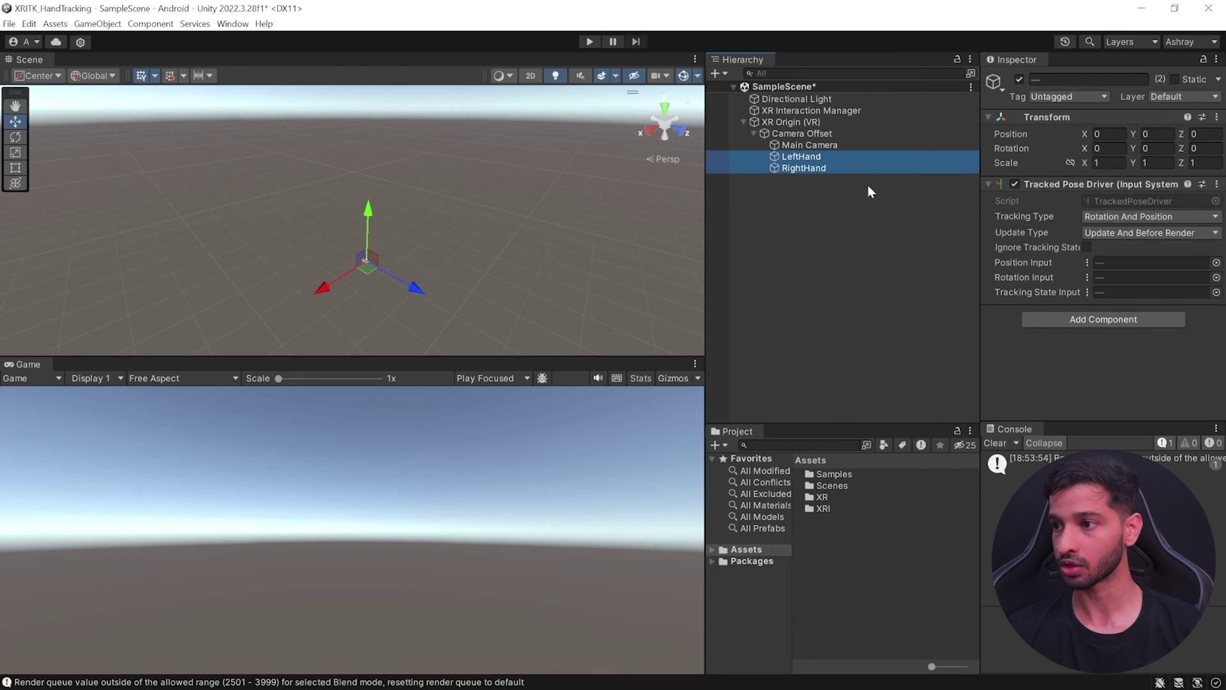
click(1217, 185)
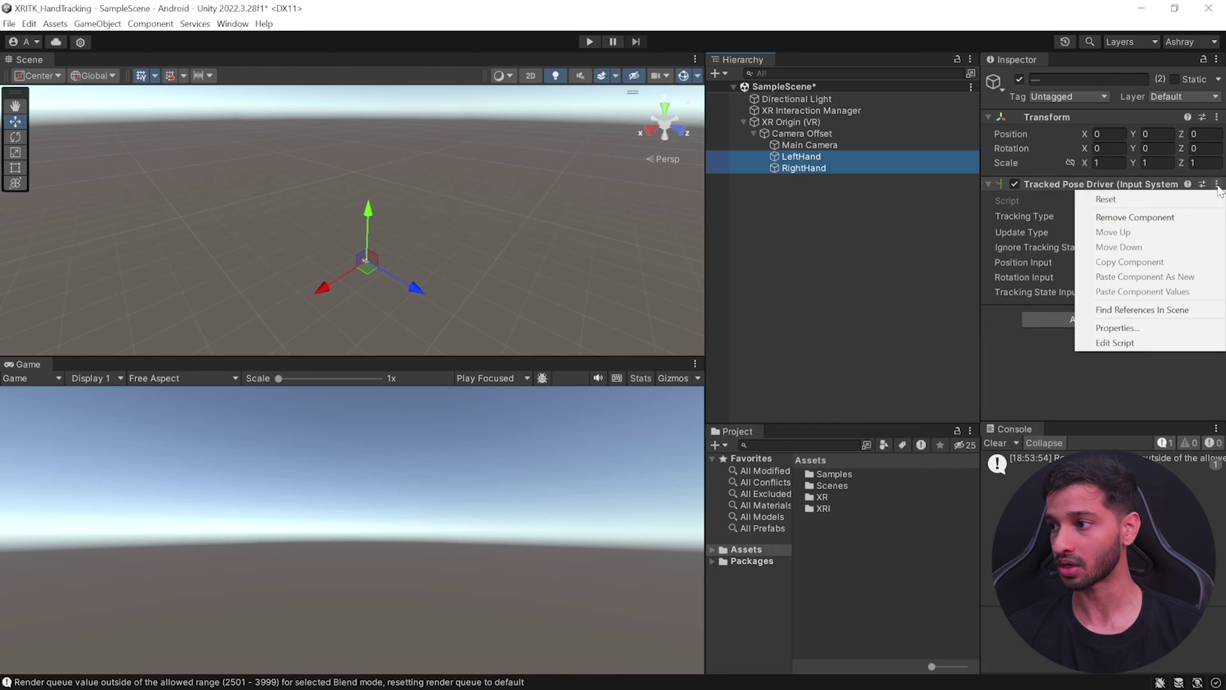
click(1149, 217)
click(806, 216)
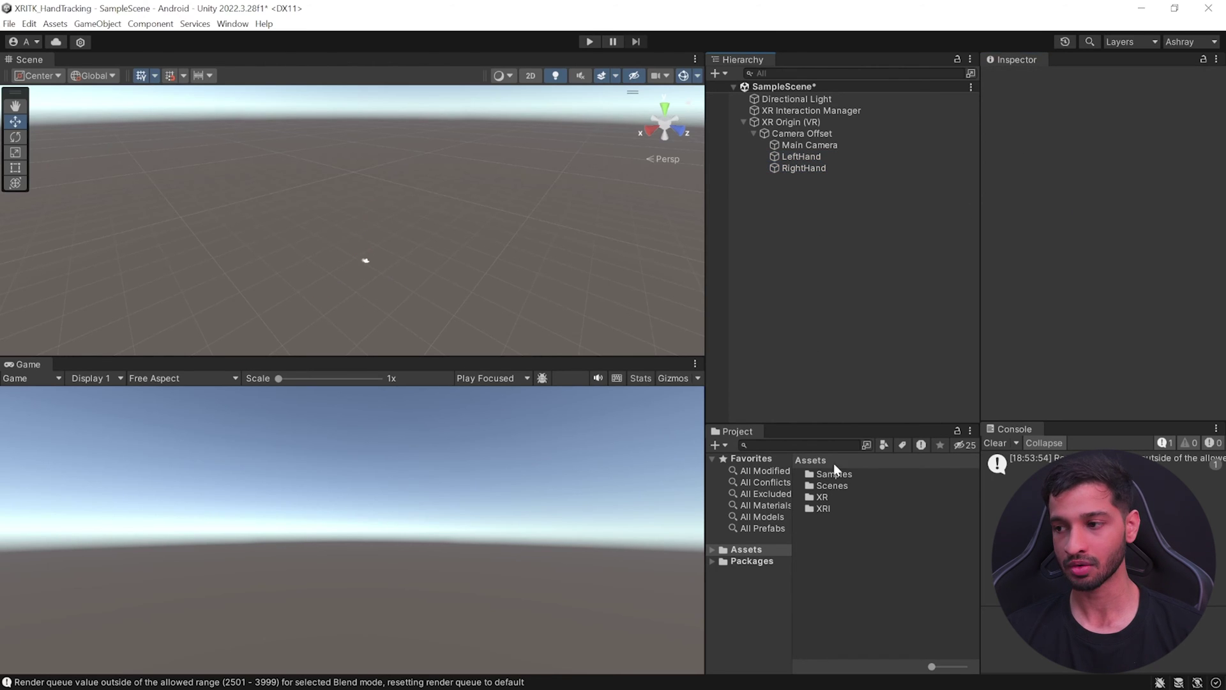
Step: Search the project for 'handtrack' and place Left and Right Hand Tracking prefabs under Camera Offset
click(782, 445)
text(h)
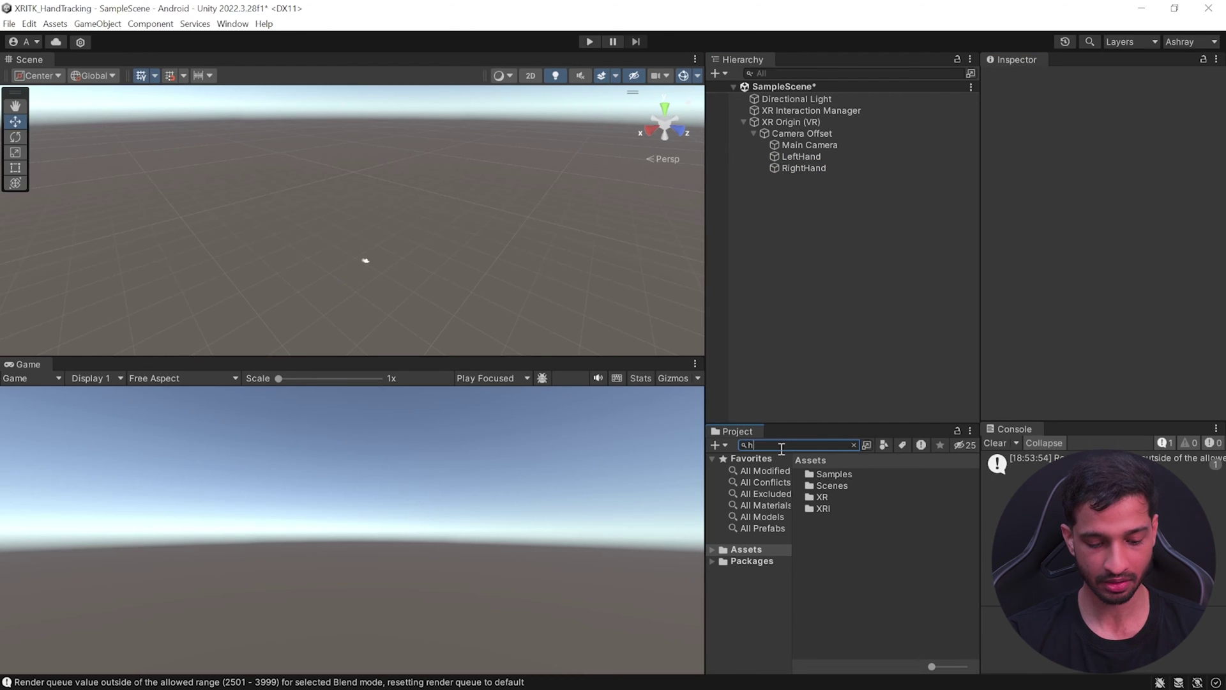
text(andtrack)
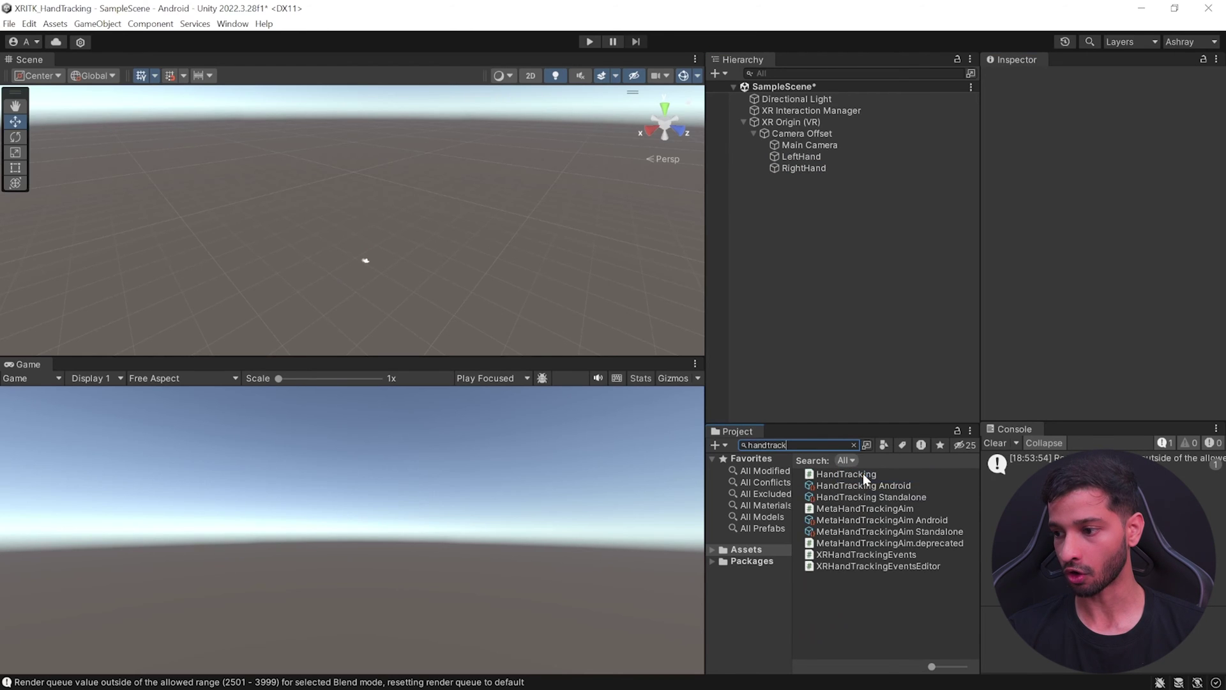
key(Left)
key(Left)
key(Left)
key(Left)
key(Left)
drag(869, 496, 800, 138)
drag(858, 535, 809, 133)
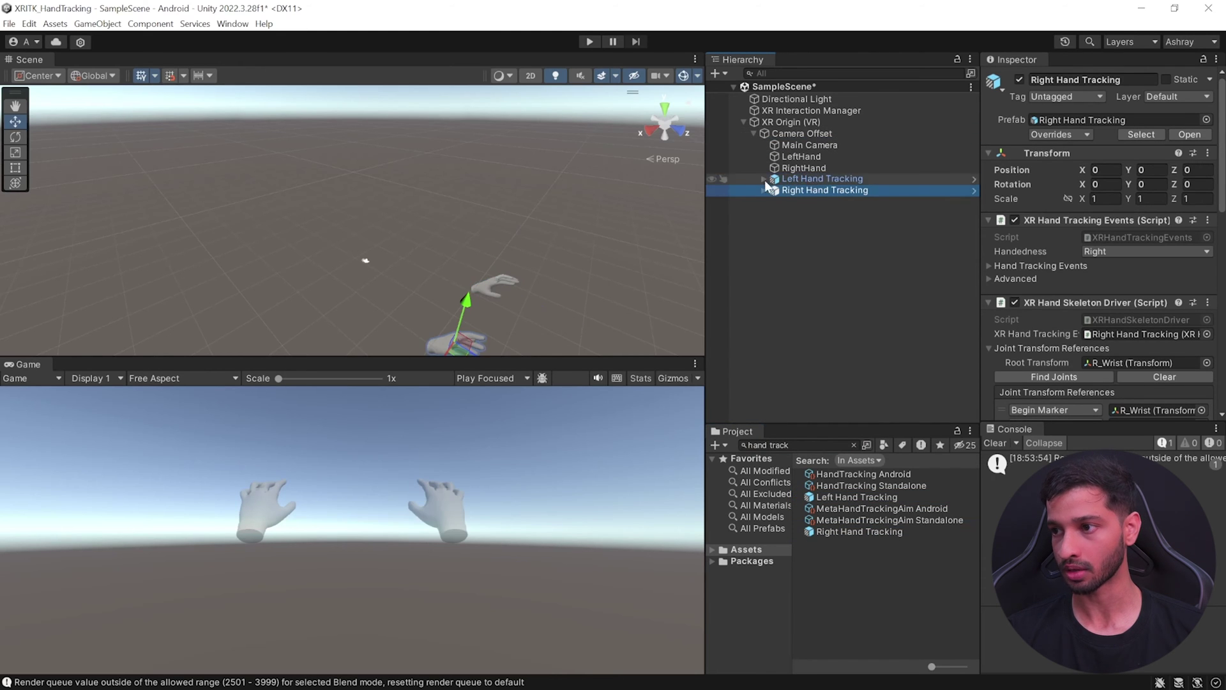
click(812, 179)
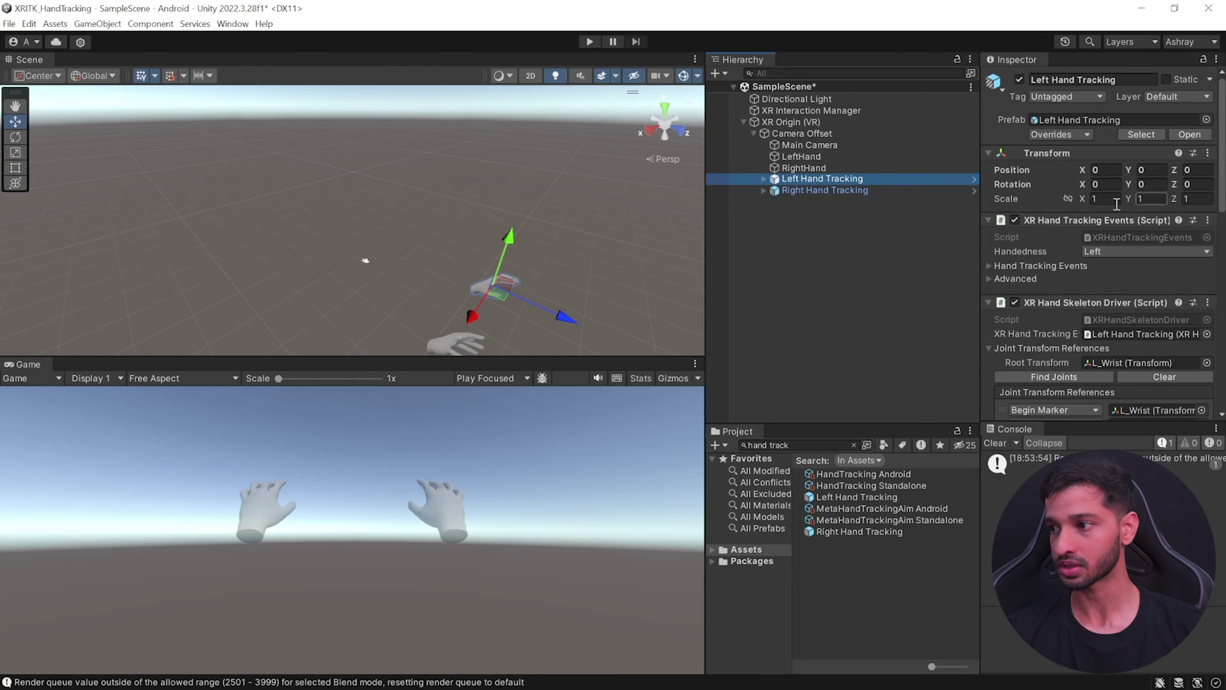
Step: Review the components of the Right and Left Hand Tracking prefabs in the Inspector
click(832, 189)
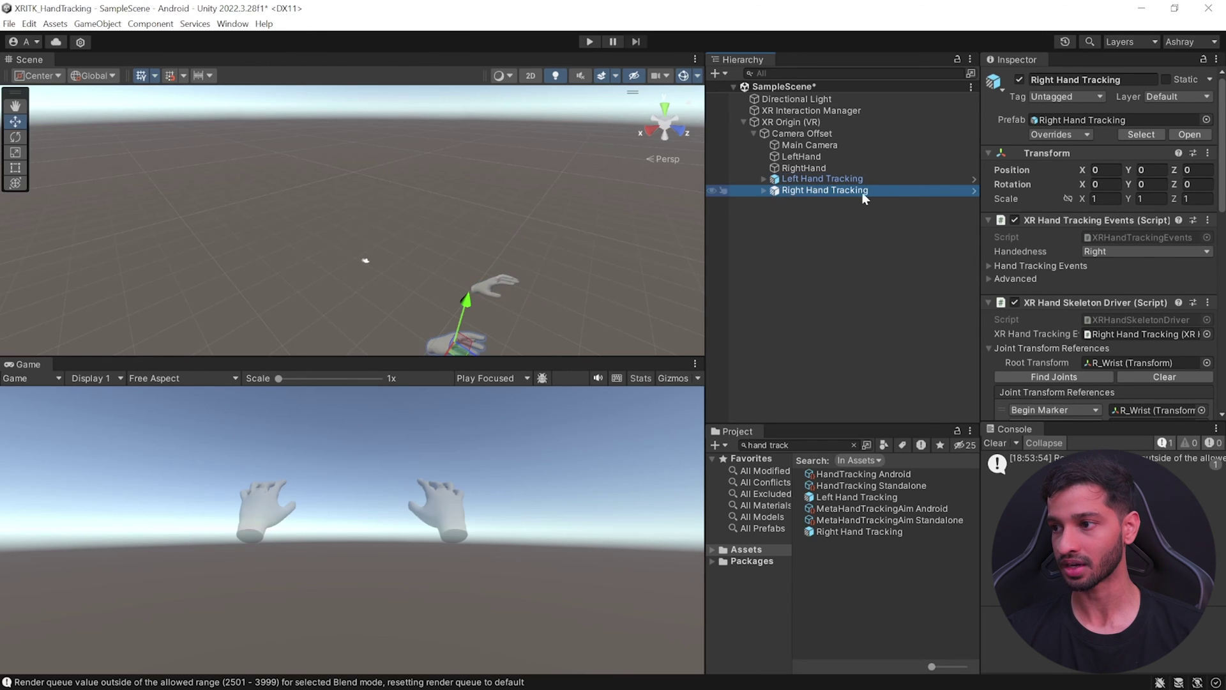
click(859, 179)
scroll(1025, 244, down, 5)
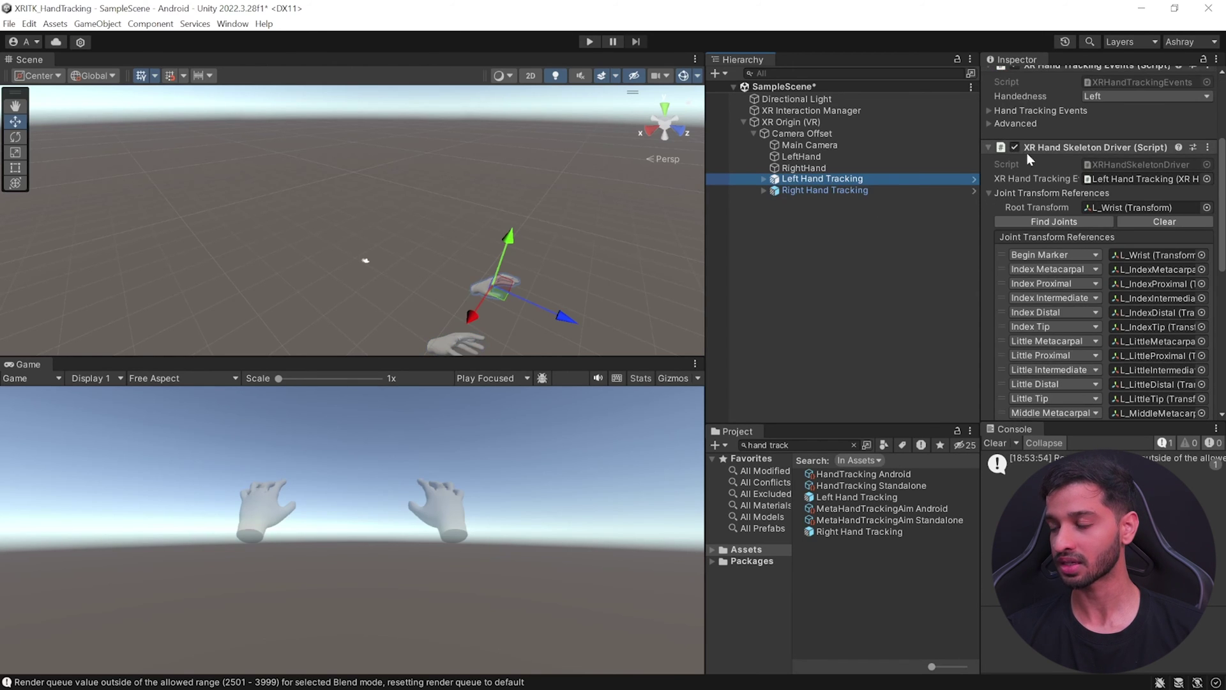
scroll(1163, 167, down, 2)
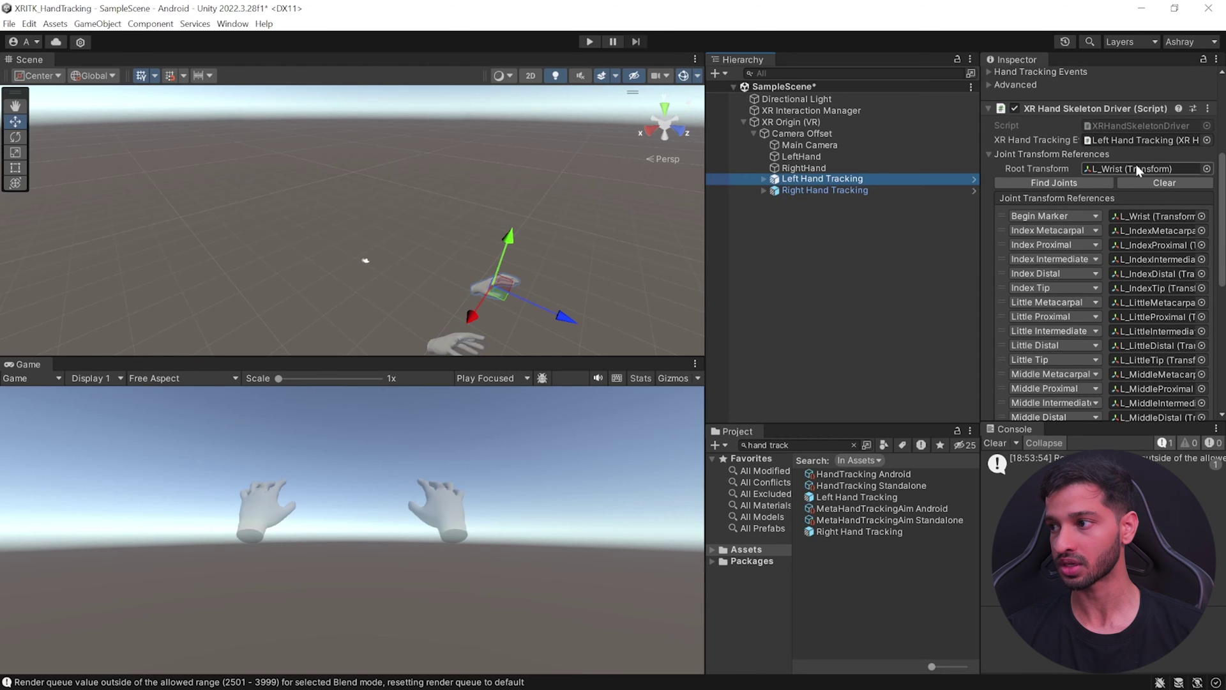
scroll(1137, 169, up, 2)
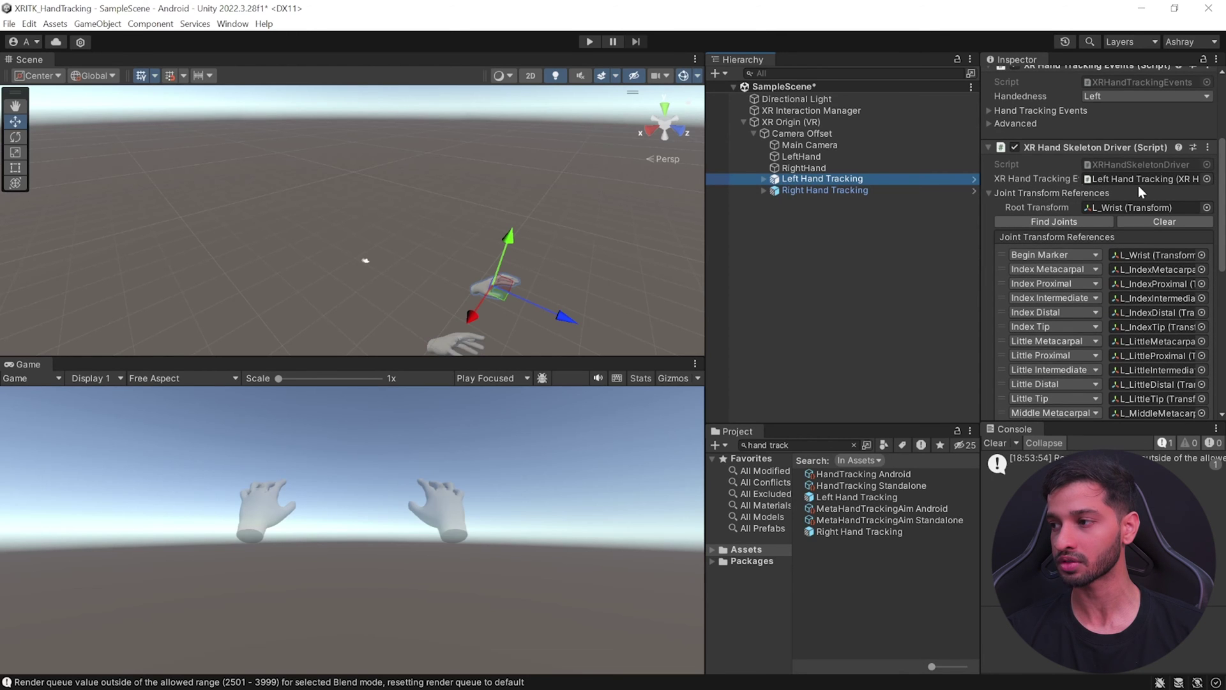
scroll(1128, 187, up, 4)
scroll(1130, 224, down, 10)
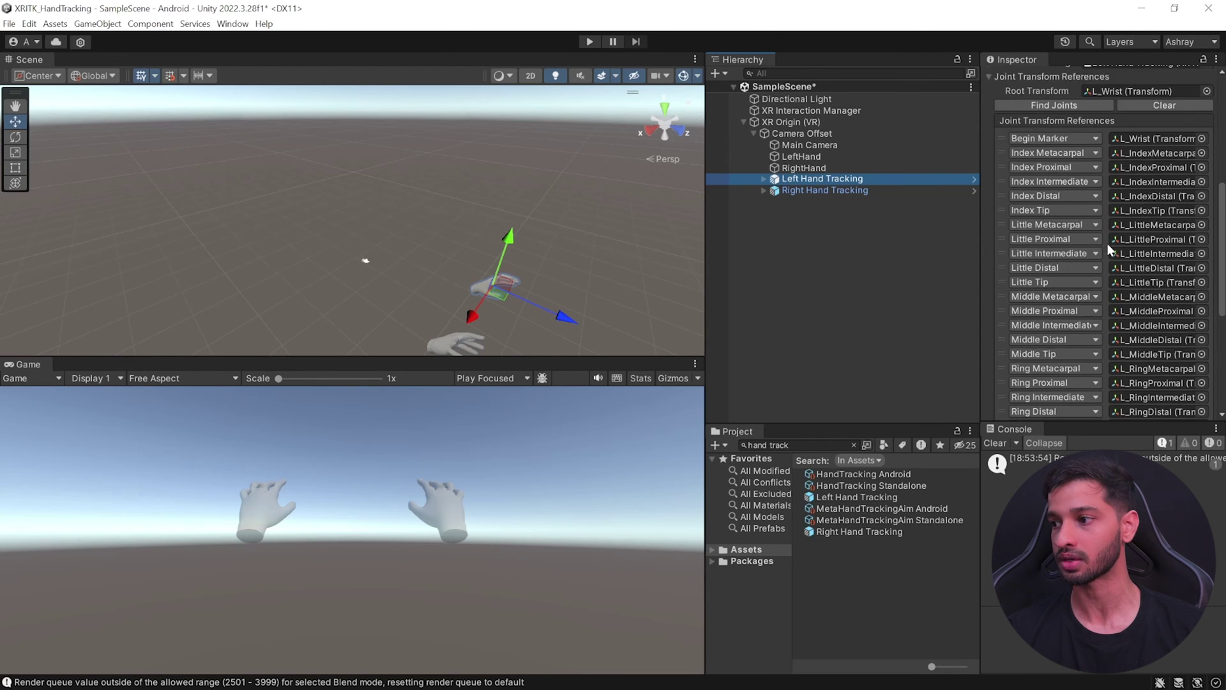
scroll(1160, 134, down, 10)
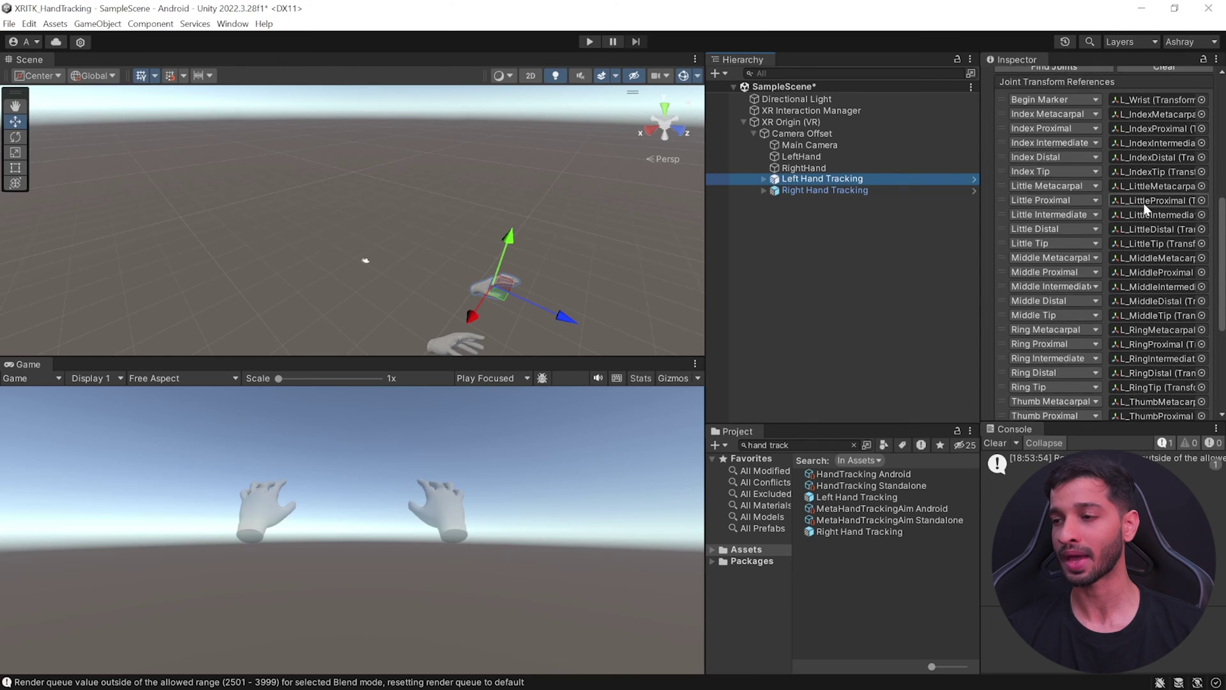
Step: Expand Left Hand Tracking and L_Wrist, then select the LeftHand mesh object
click(764, 181)
click(787, 190)
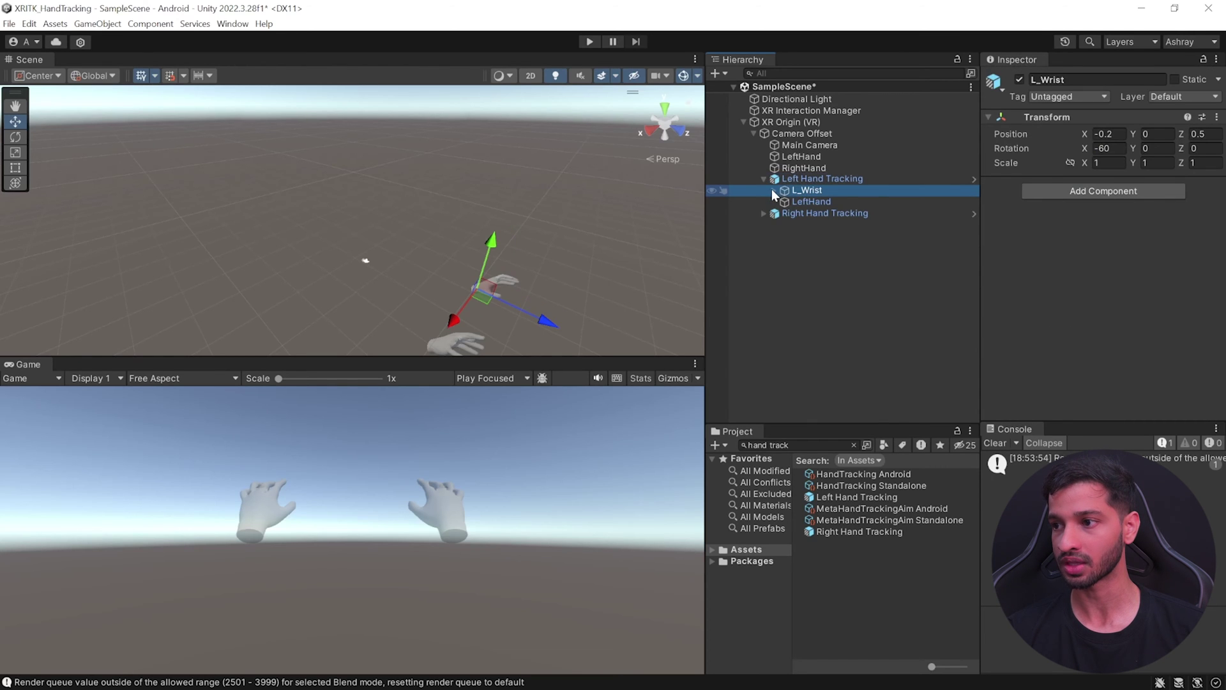
click(773, 189)
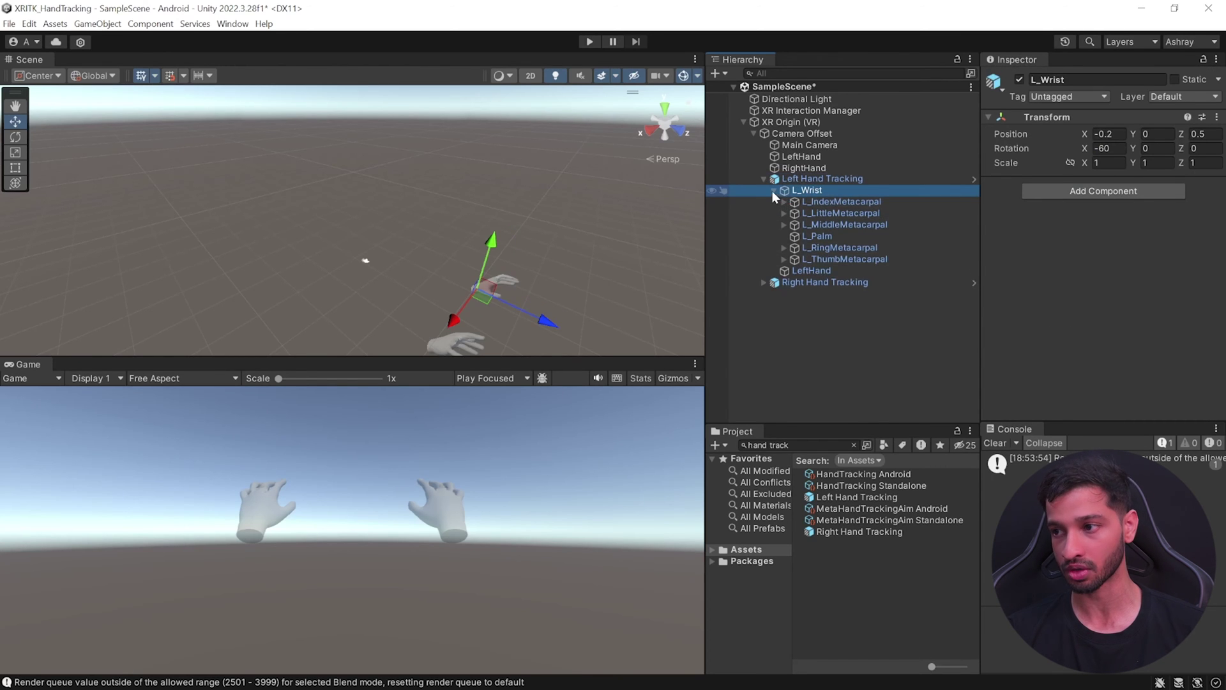
click(773, 191)
click(808, 202)
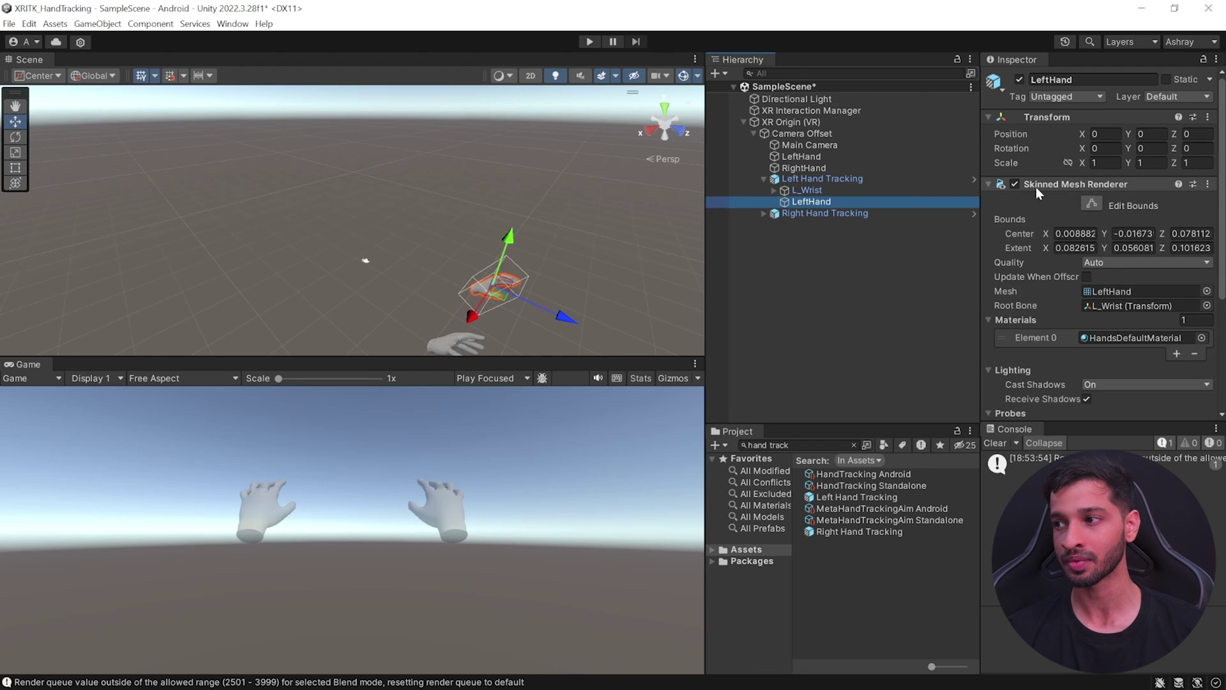
Step: Locate and inspect HandsDefaultMaterial, the hands' current material, in the Project window
scroll(1132, 275, down, 3)
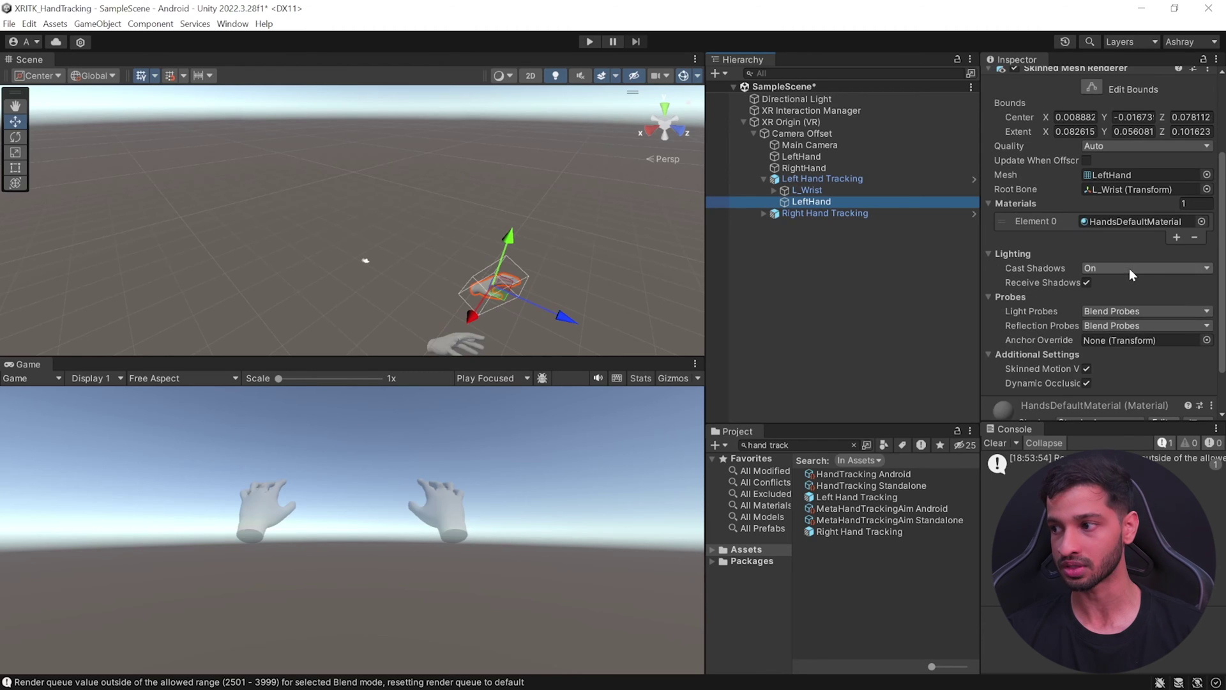
click(1133, 222)
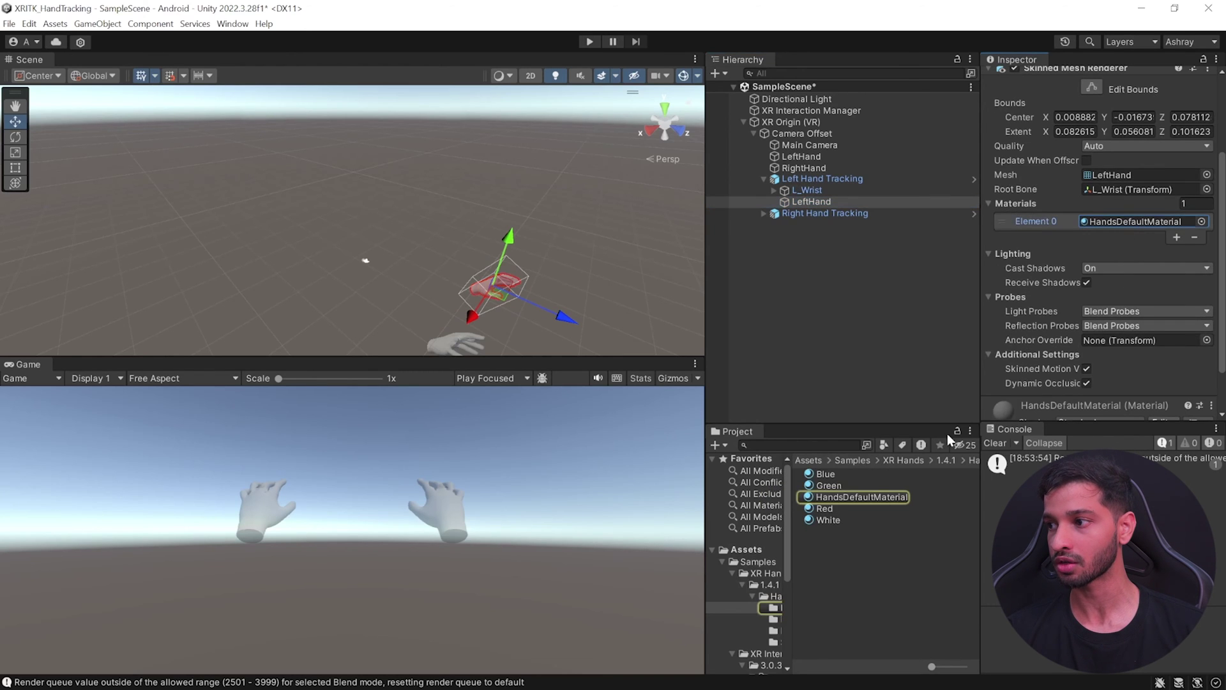
click(879, 497)
scroll(1136, 300, up, 5)
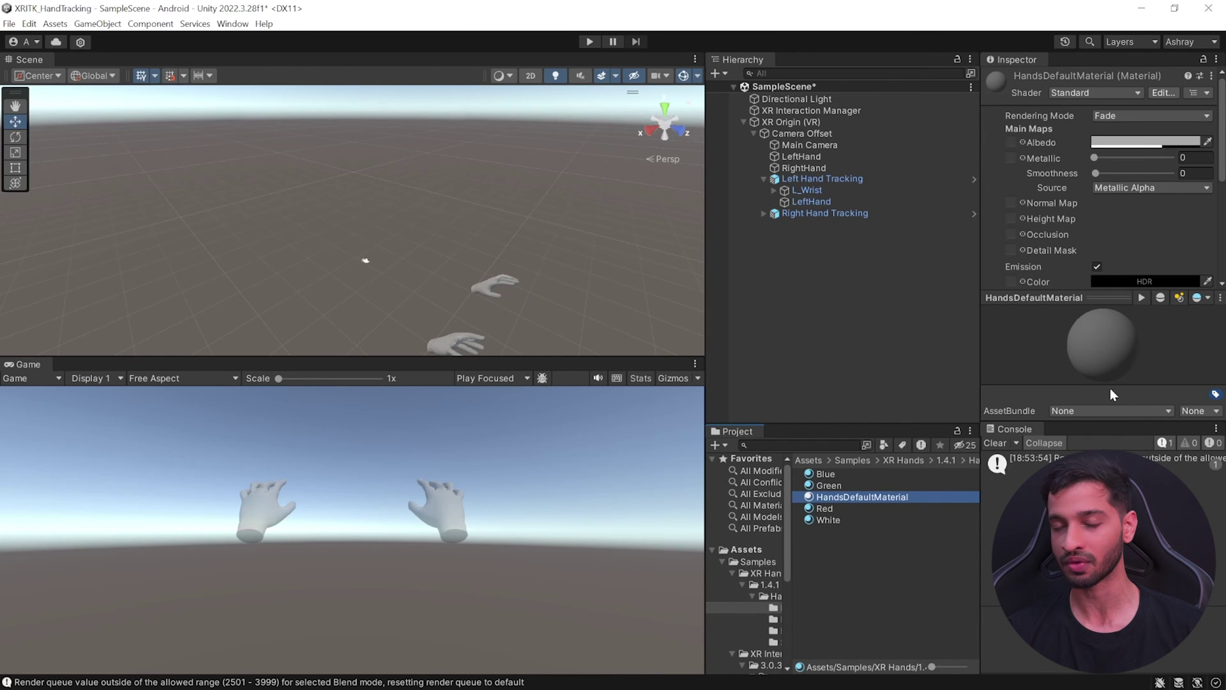
Step: Select the LeftHand and RightHand meshes and assign the White material to Element 0
click(827, 179)
ctrl+click(826, 213)
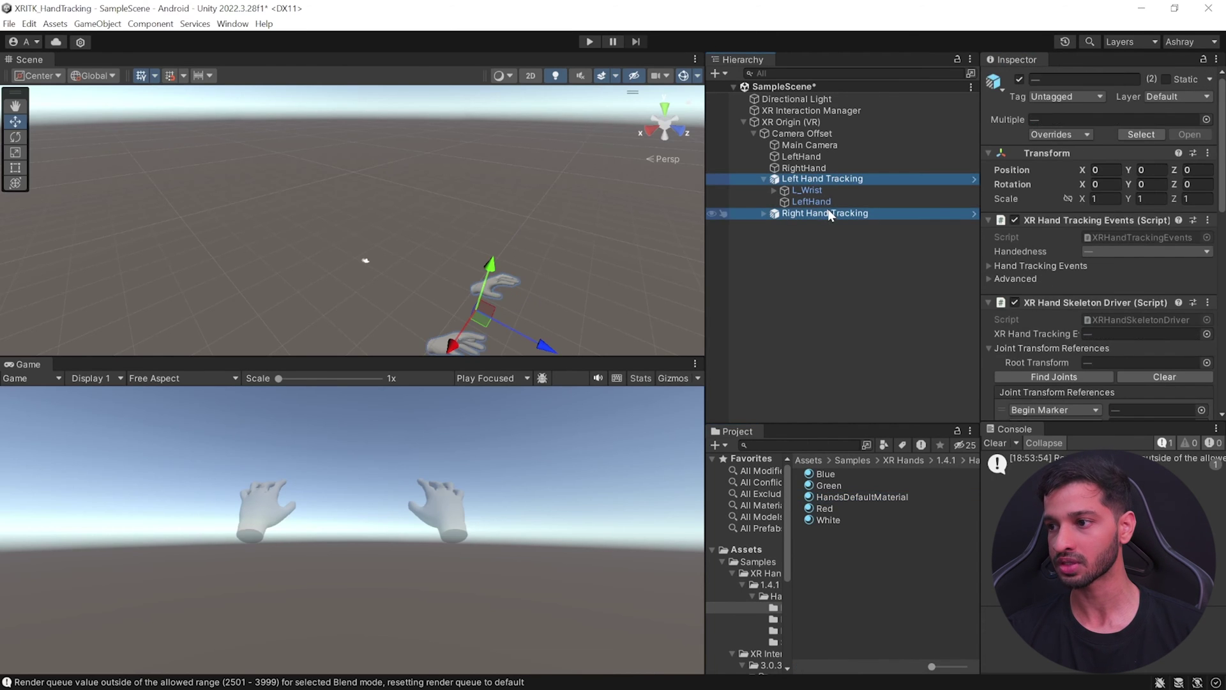
scroll(1050, 266, down, 5)
scroll(1051, 266, down, 3)
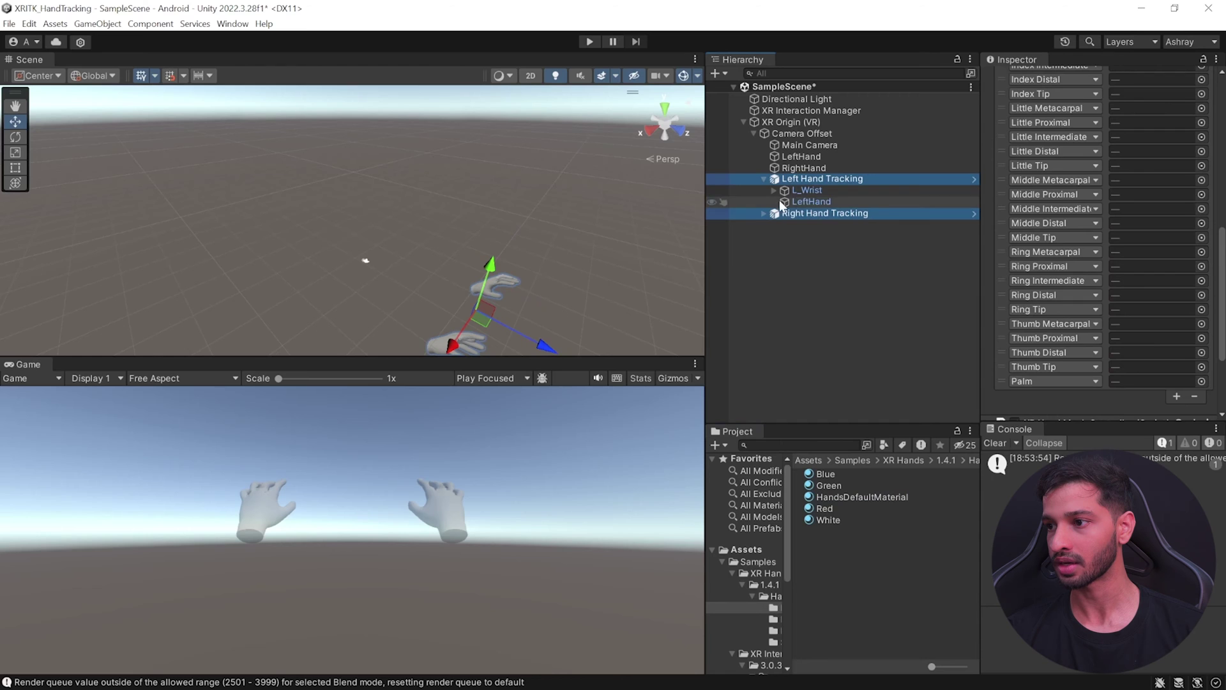
click(807, 201)
click(764, 214)
ctrl+click(806, 236)
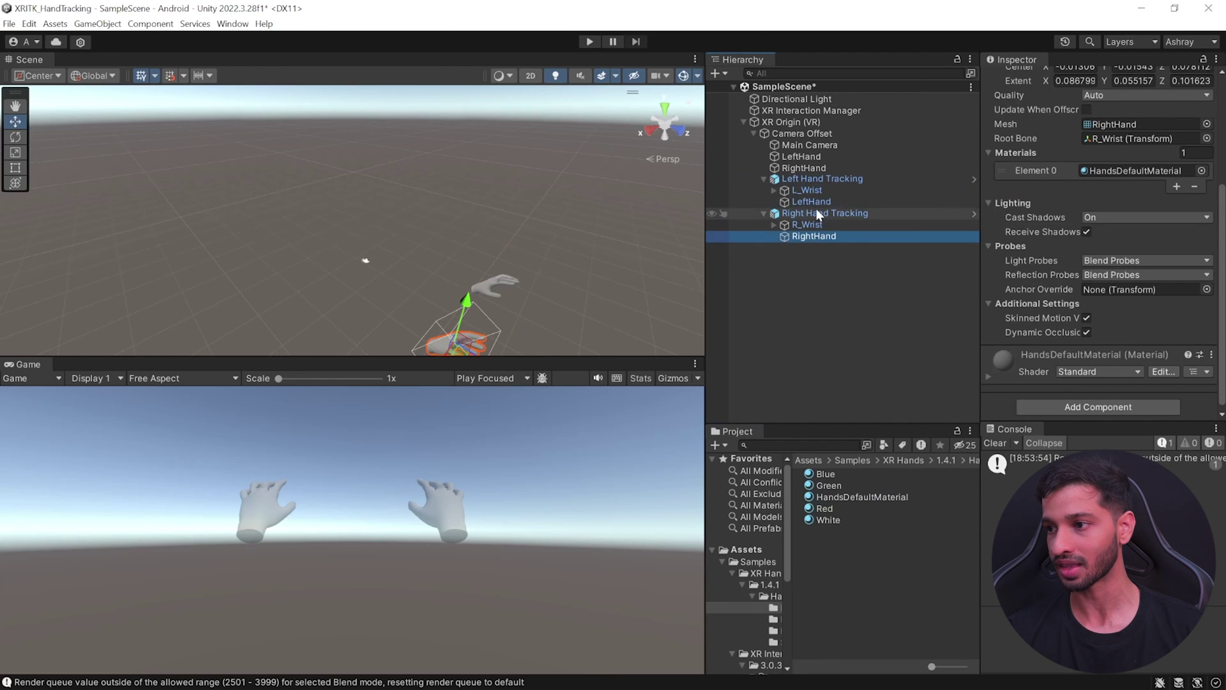
scroll(1132, 235, up, 3)
drag(829, 510, 1119, 168)
scroll(1112, 268, down, 3)
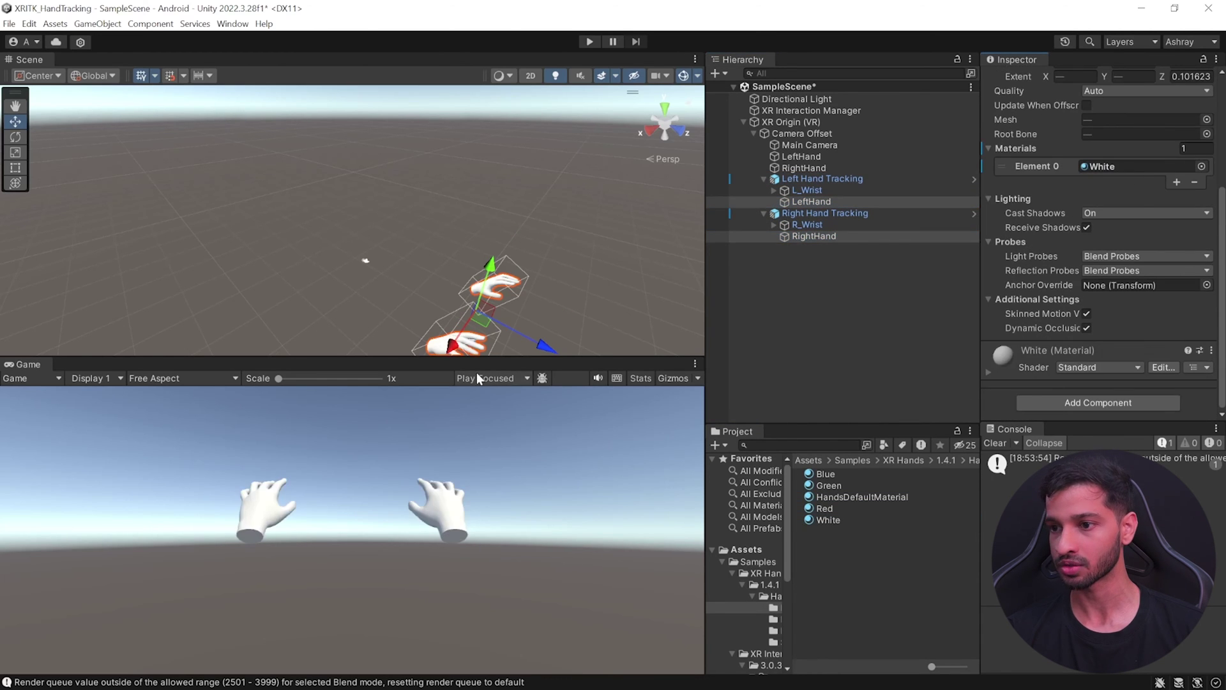
click(788, 356)
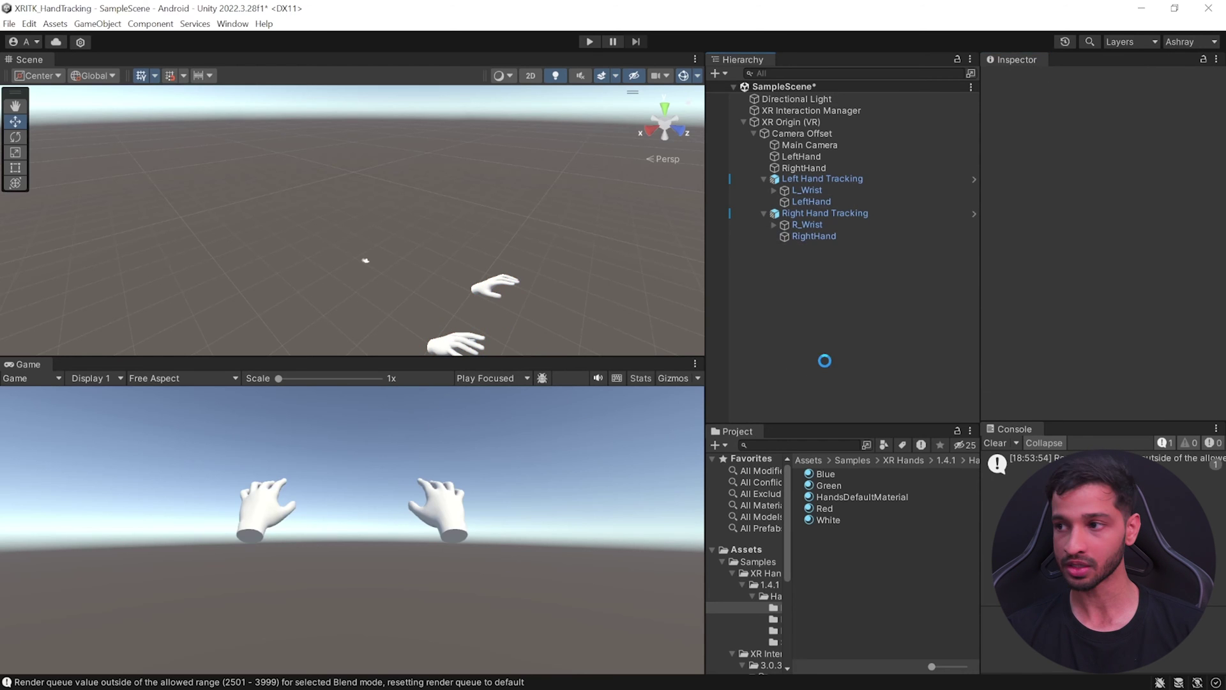
Step: Save SampleScene with Ctrl+S
key(ctrl+s)
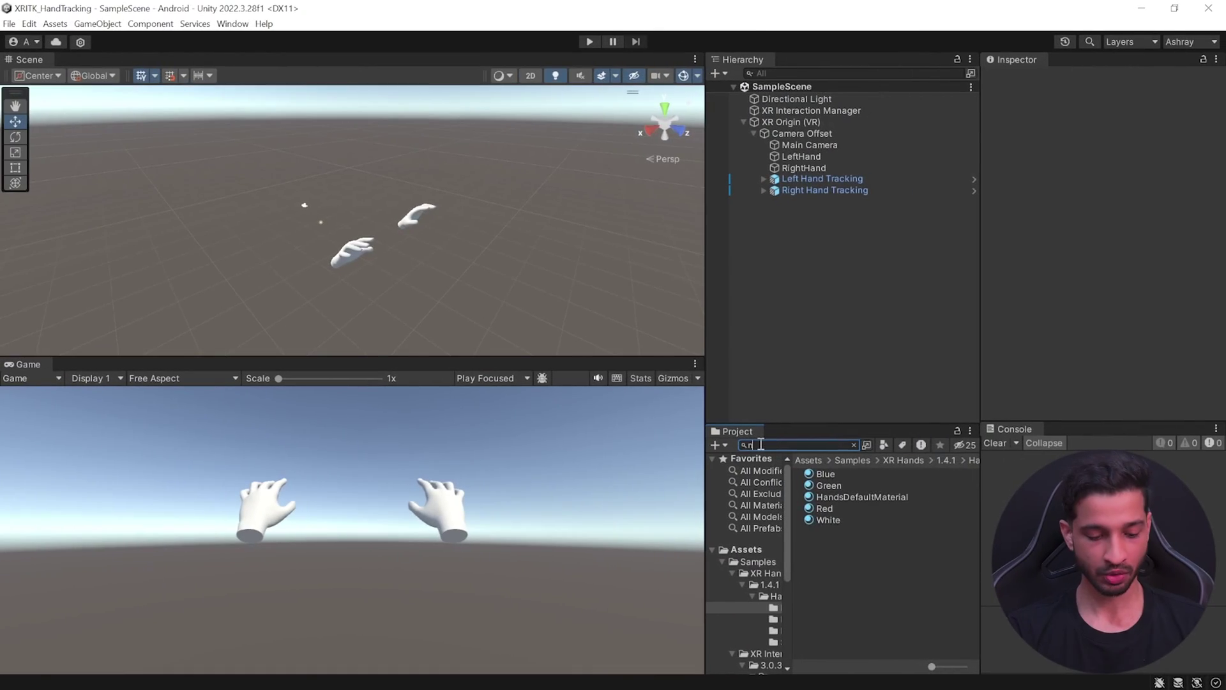
text(near)
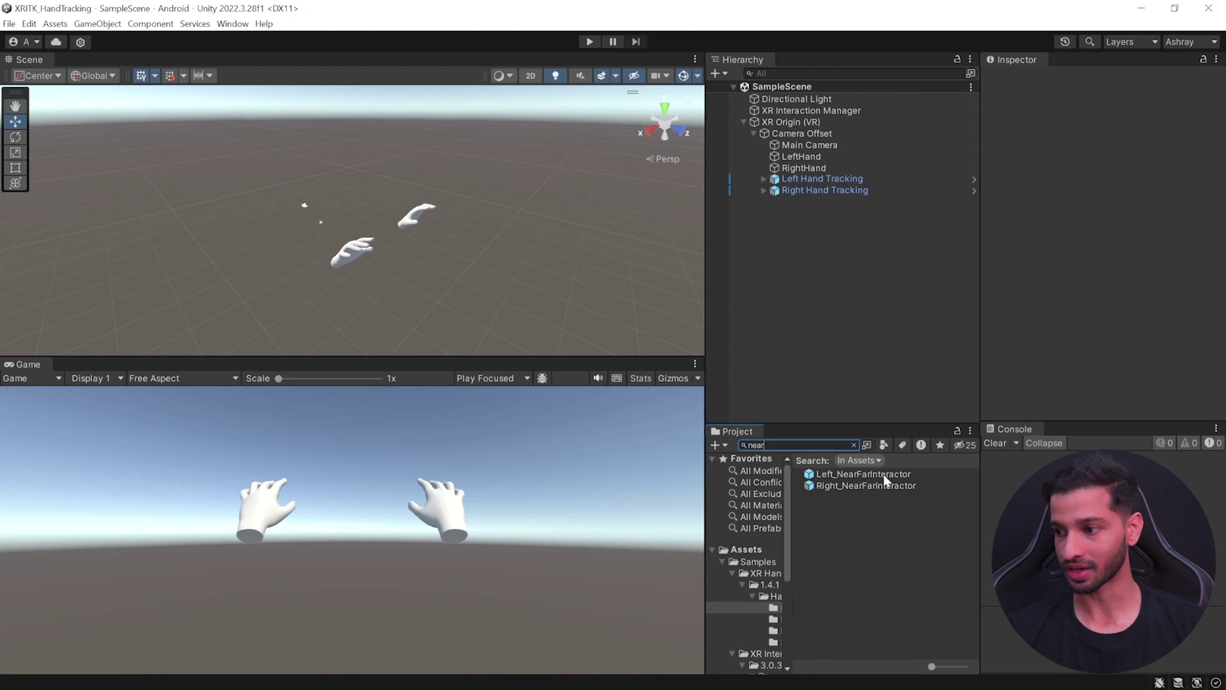
drag(856, 474, 800, 158)
drag(841, 486, 803, 178)
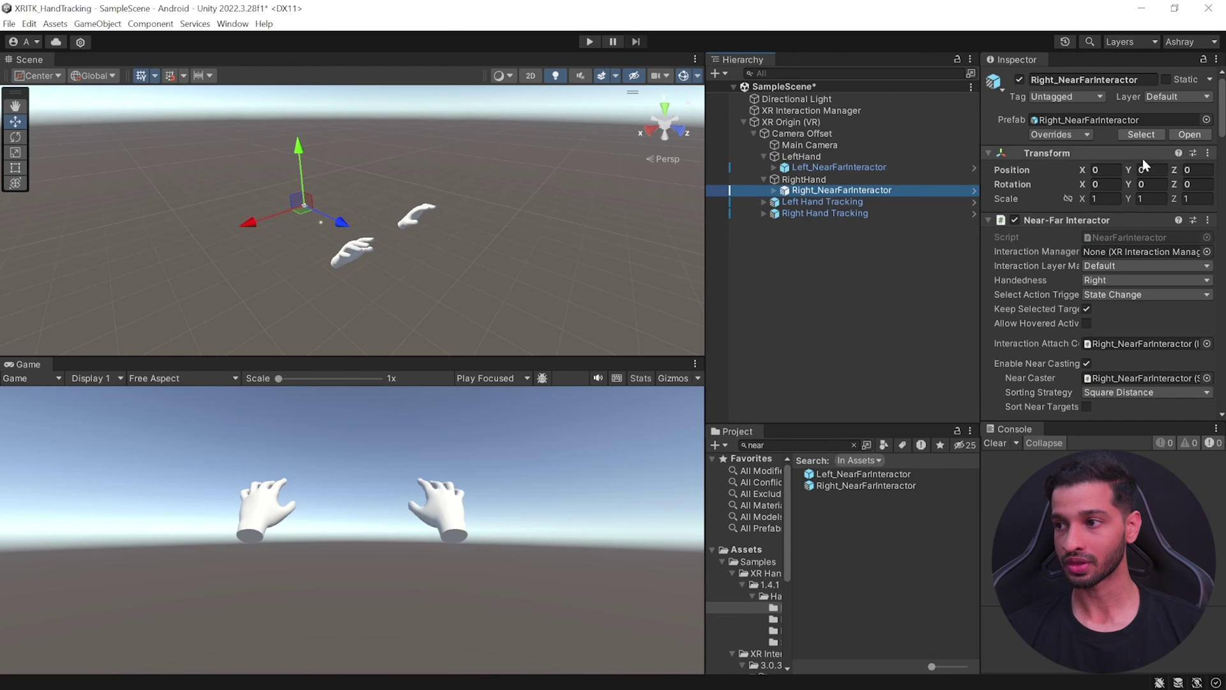
scroll(1119, 194, down, 10)
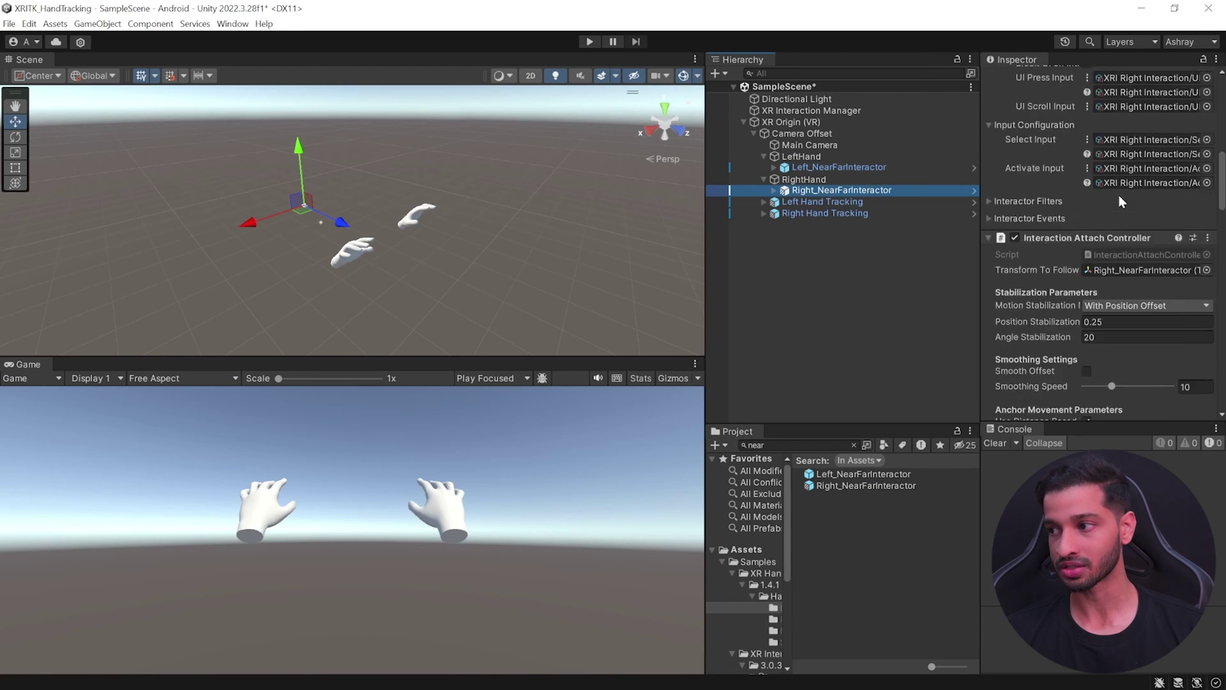
scroll(1122, 211, down, 4)
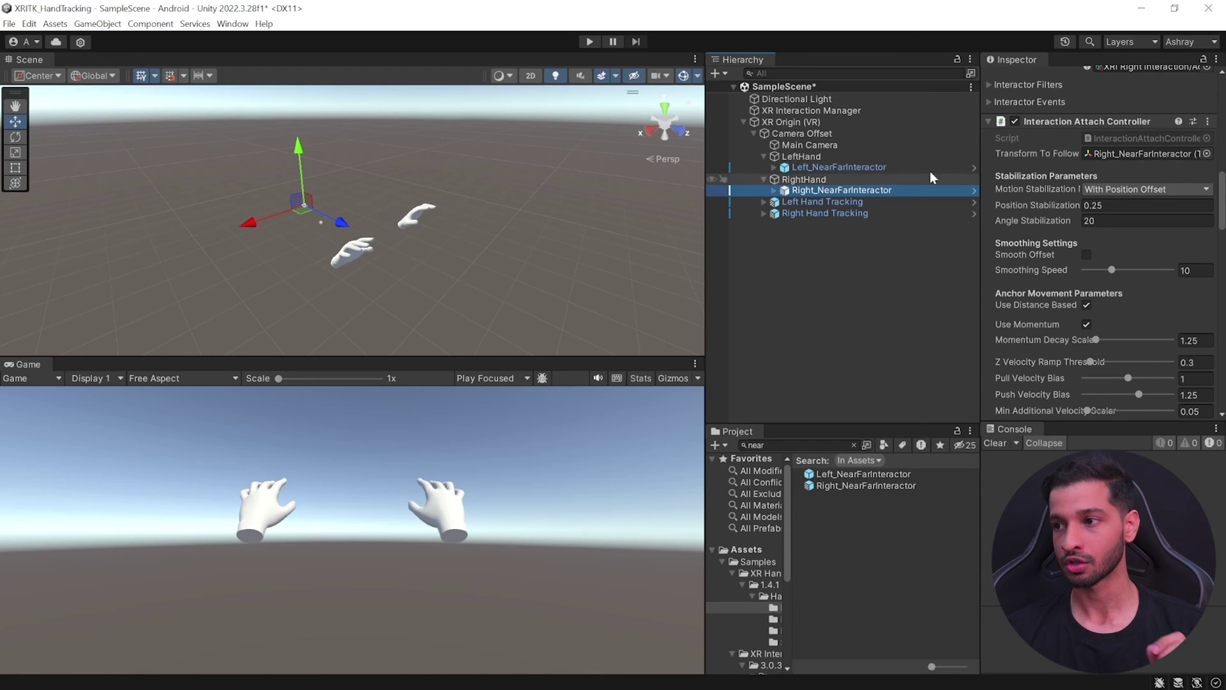
click(810, 159)
Step: Create empty children PinchPositon and AimPosition under LeftHand and select both
right_click(799, 156)
click(870, 347)
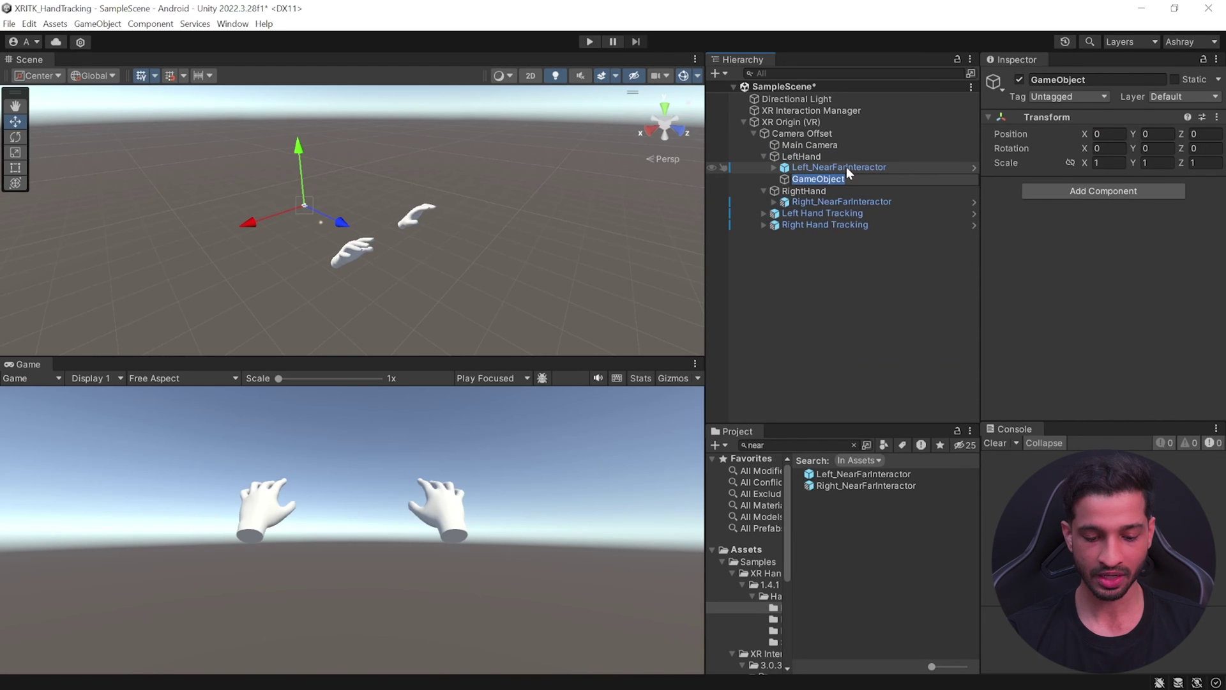
text(PinchPositon)
key(Return)
right_click(803, 156)
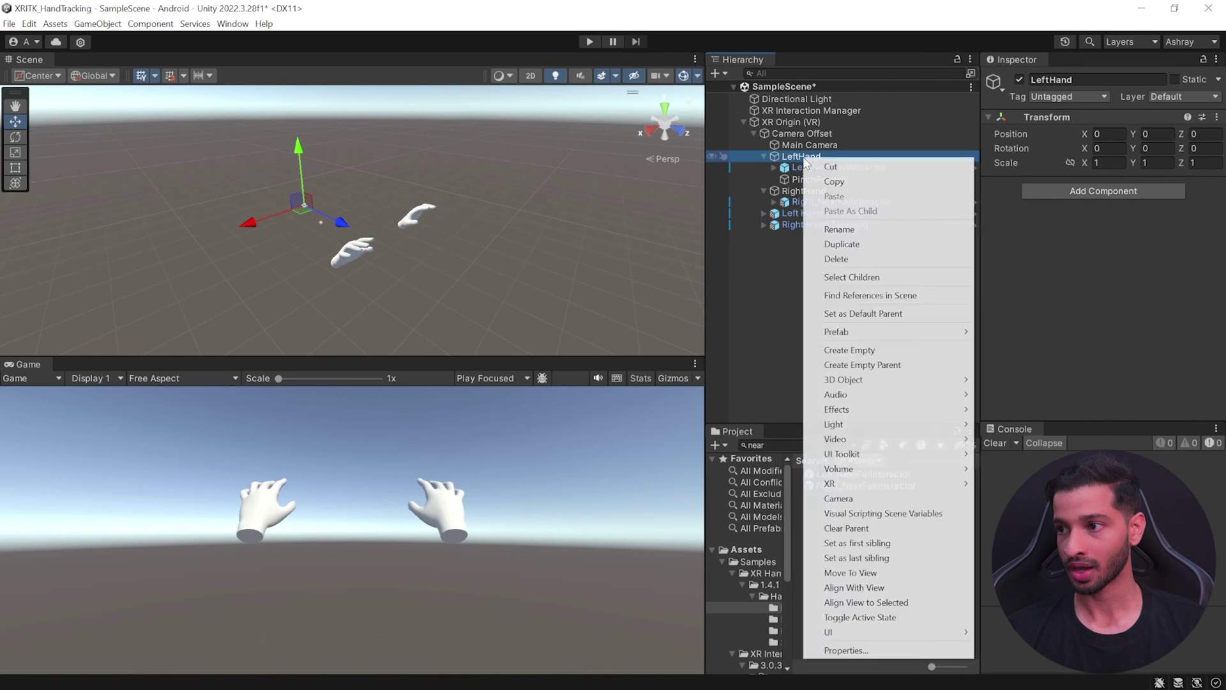
click(848, 350)
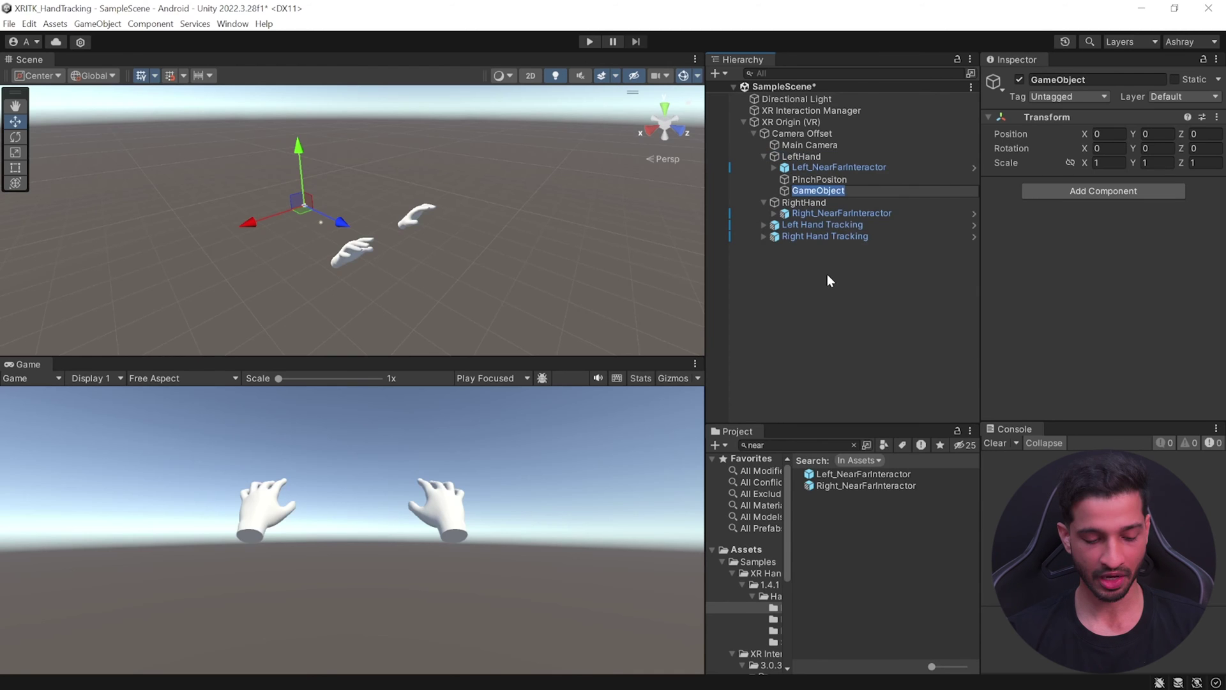
text(AimPosition)
key(Return)
key(shift+Up)
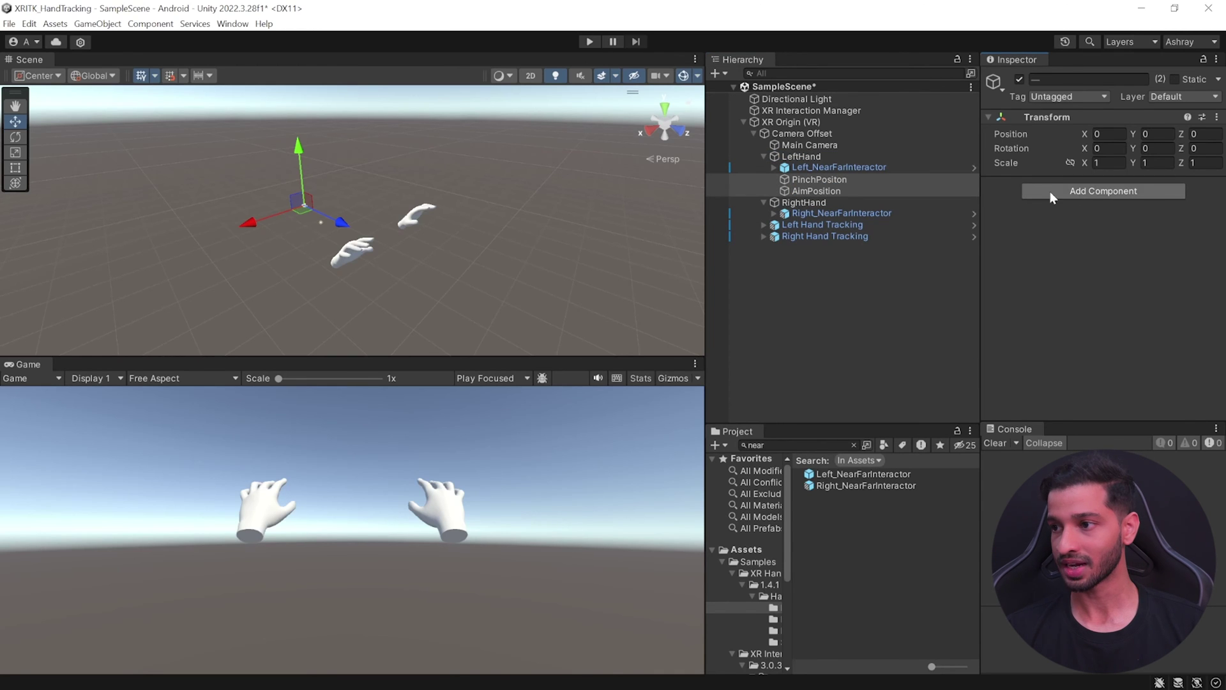
Step: Add a Tracked Pose Driver (Input System) to both objects and set PinchPositon's three inputs to Use Reference
click(1117, 193)
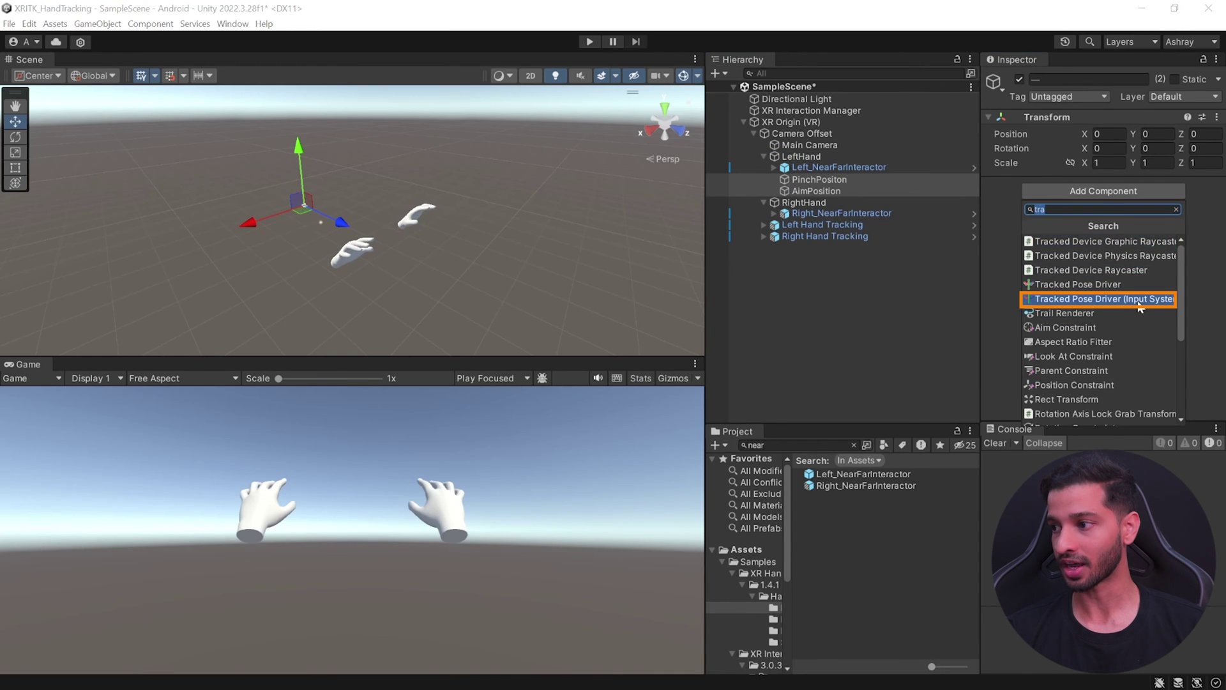
click(1137, 300)
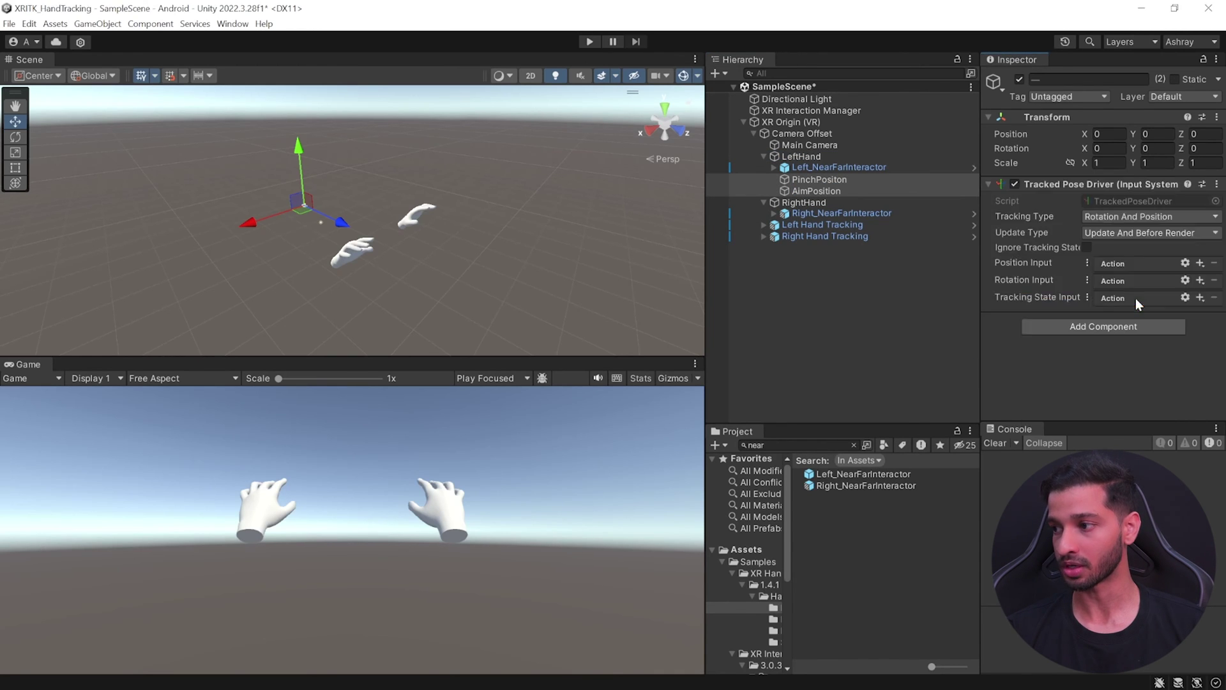
click(818, 179)
click(1087, 262)
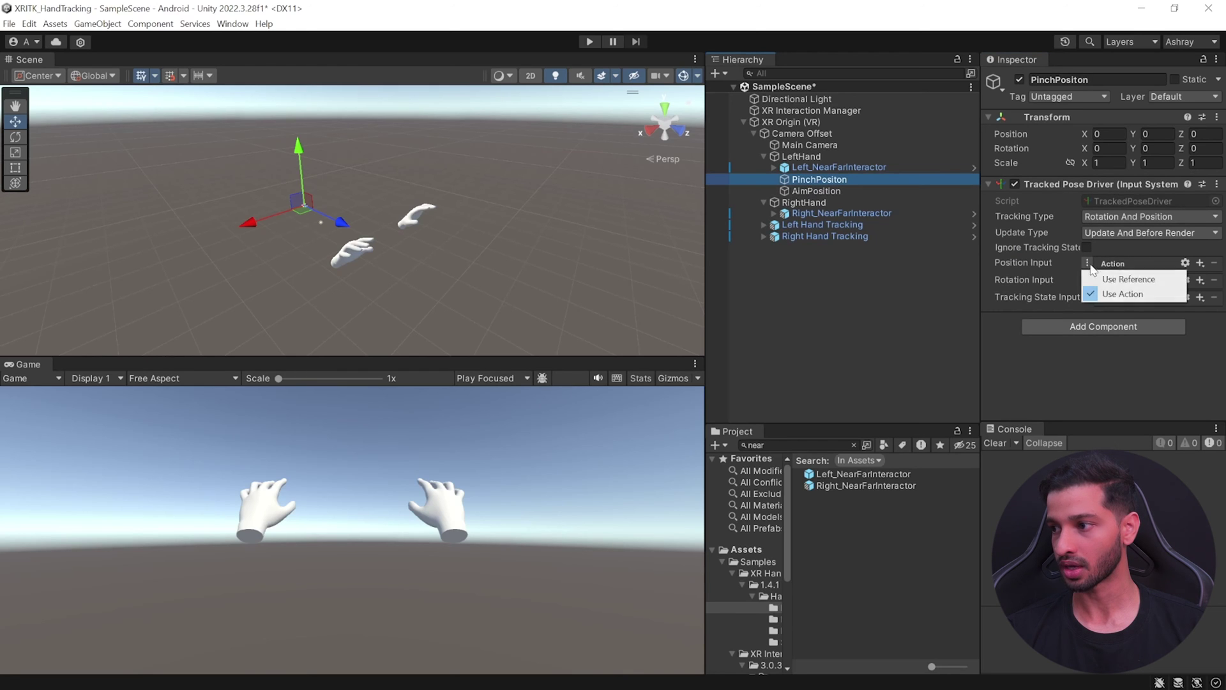
click(1101, 278)
click(1087, 277)
click(1114, 294)
click(1087, 292)
click(1114, 309)
Step: Assign XRI Left/Pinch Position and XRI Left/Rotation to PinchPositon's position and rotation inputs
click(1217, 262)
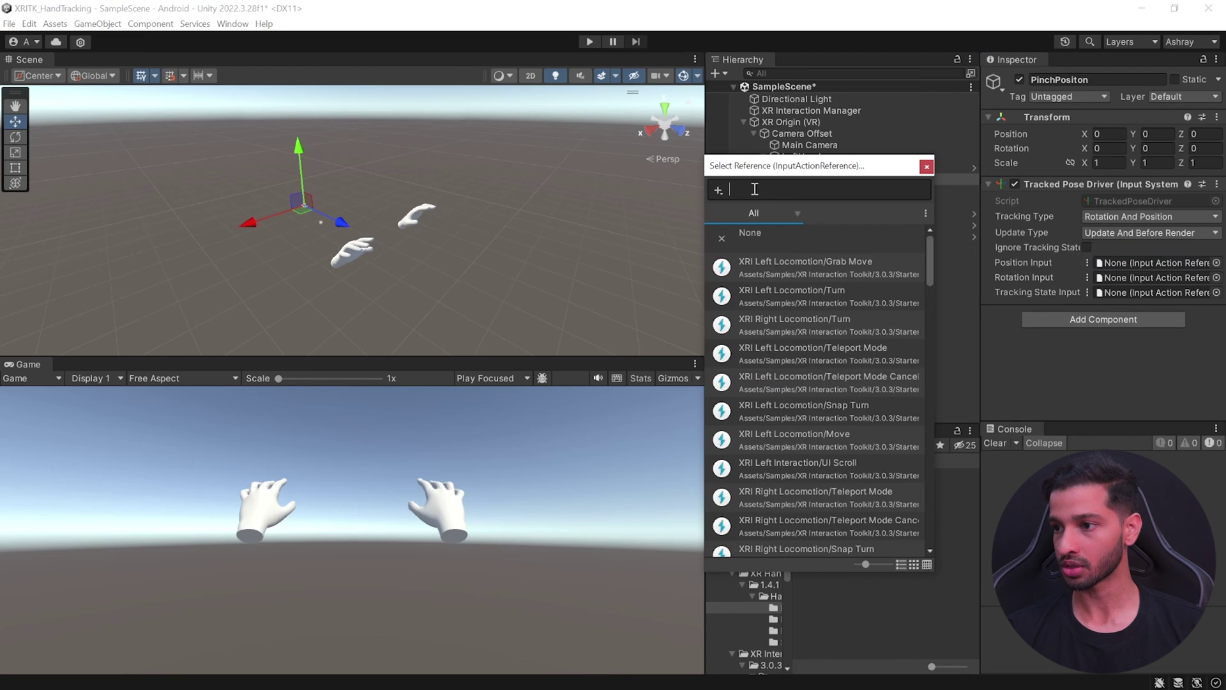
text(pinch)
click(764, 358)
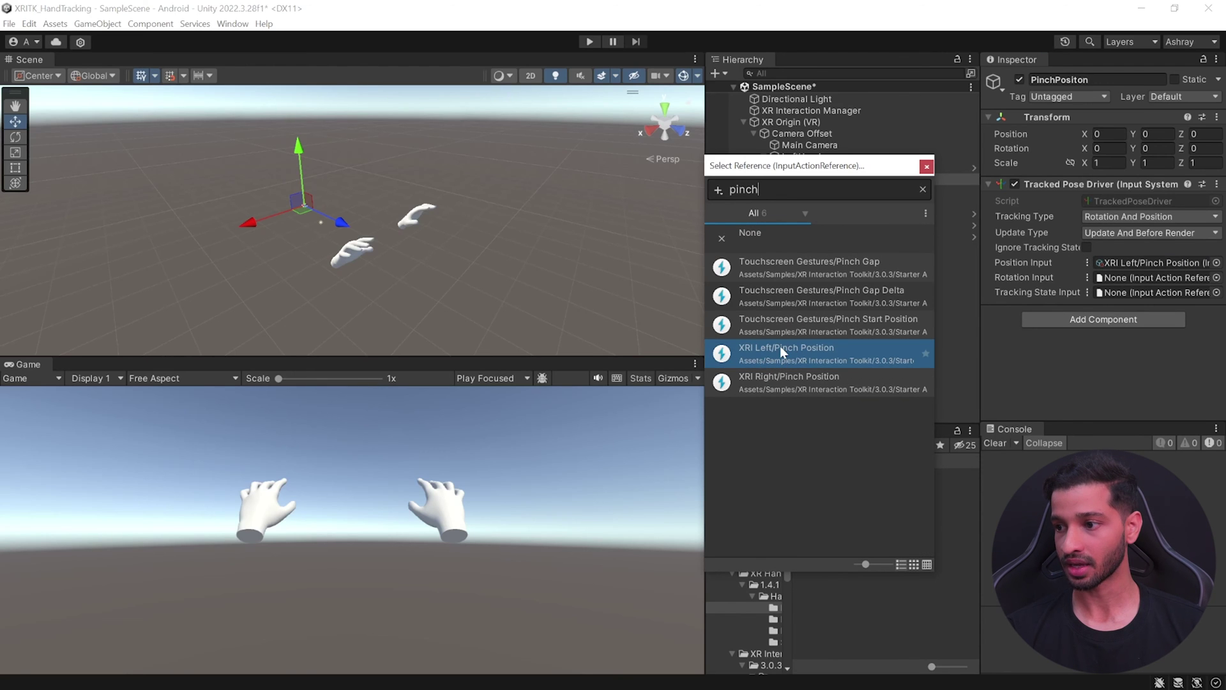
click(1217, 278)
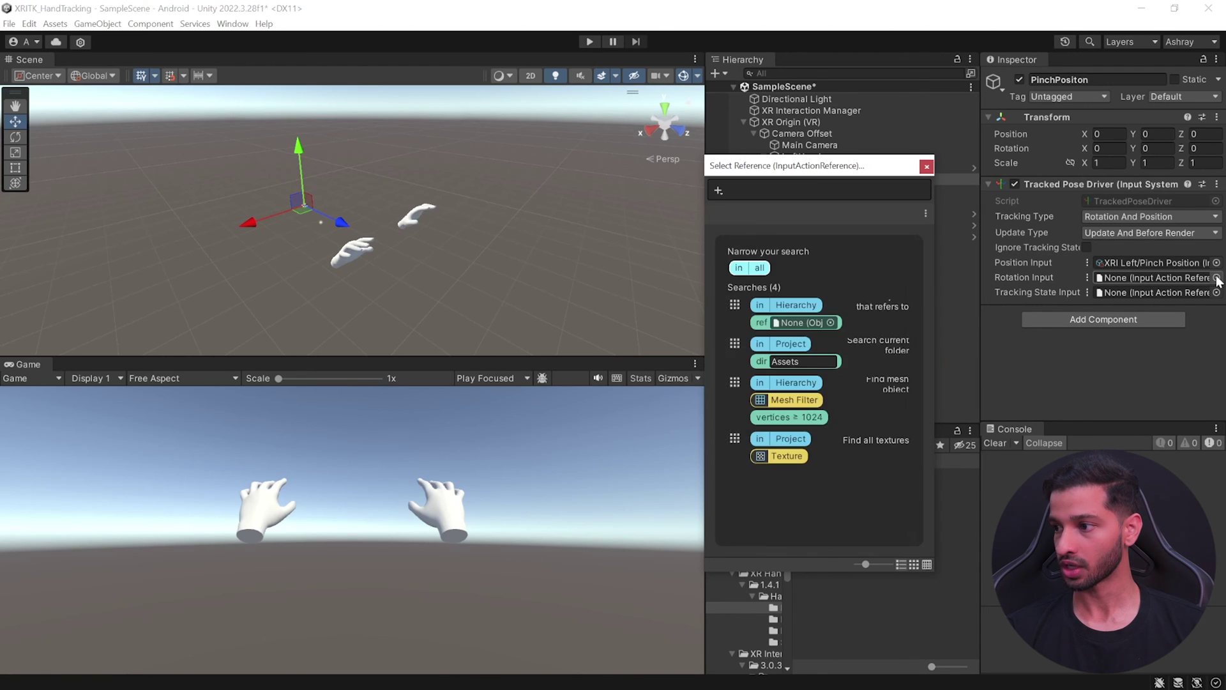
text(rota)
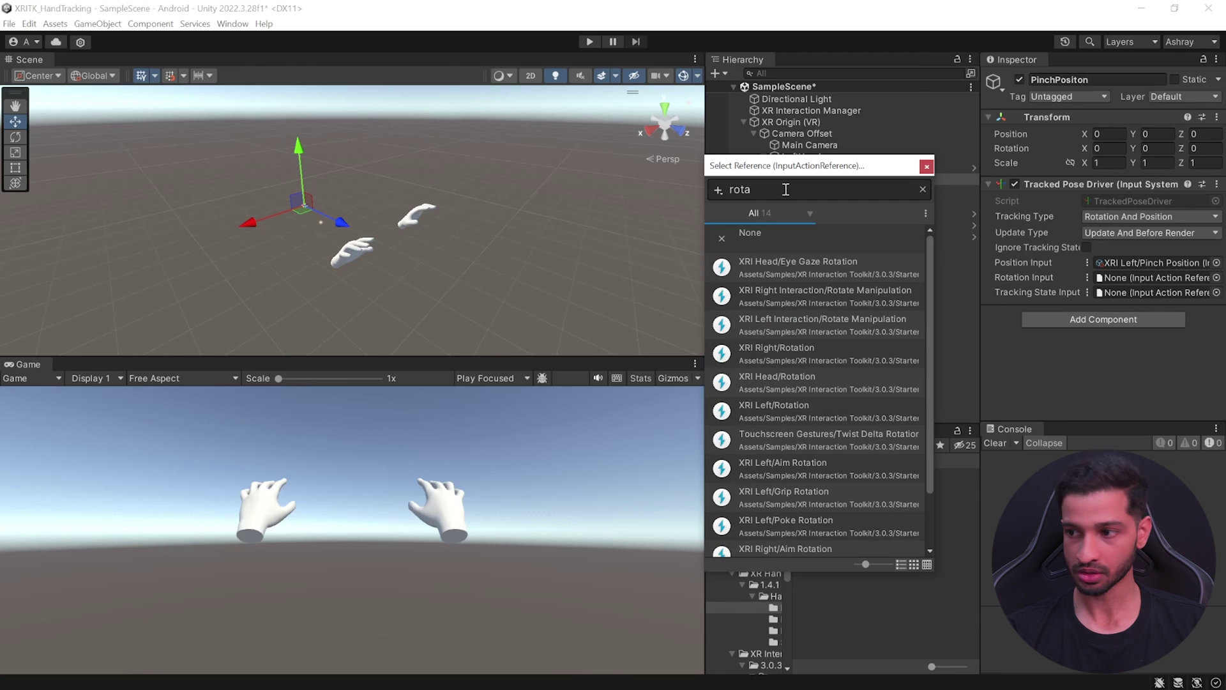
click(790, 412)
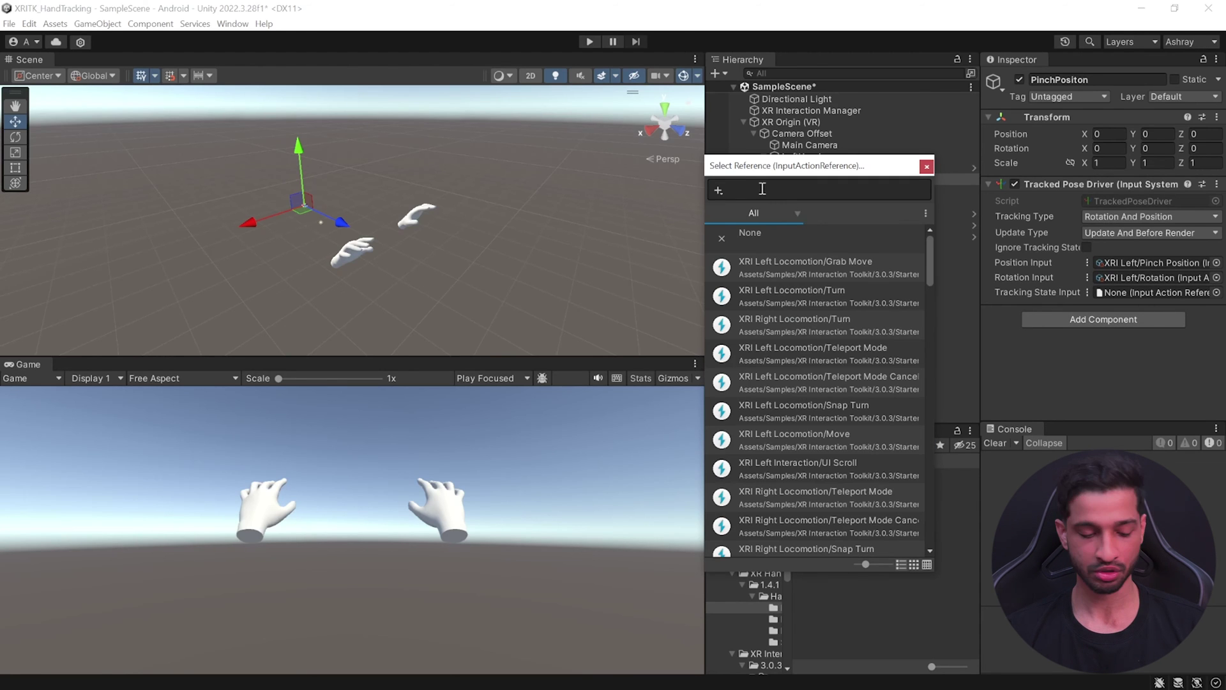
text(state)
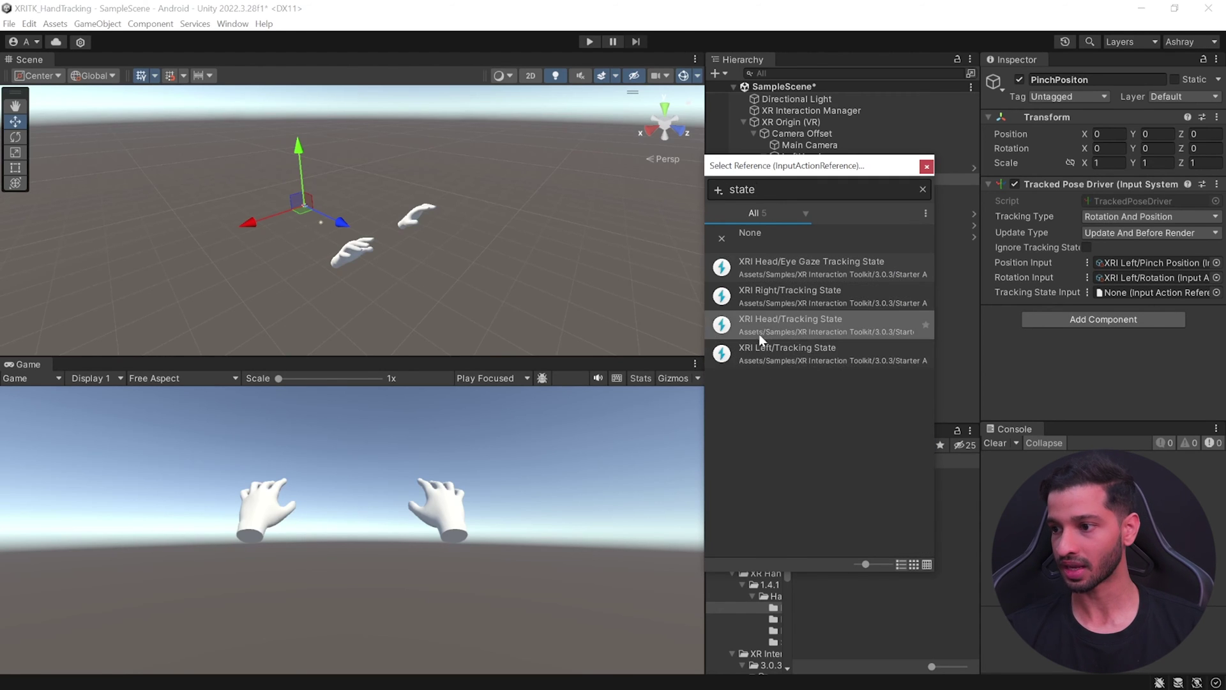
Step: Give PinchPositon XRI Left/Tracking State and switch AimPosition's driver inputs to Use Reference
double_click(852, 355)
click(821, 191)
click(1088, 263)
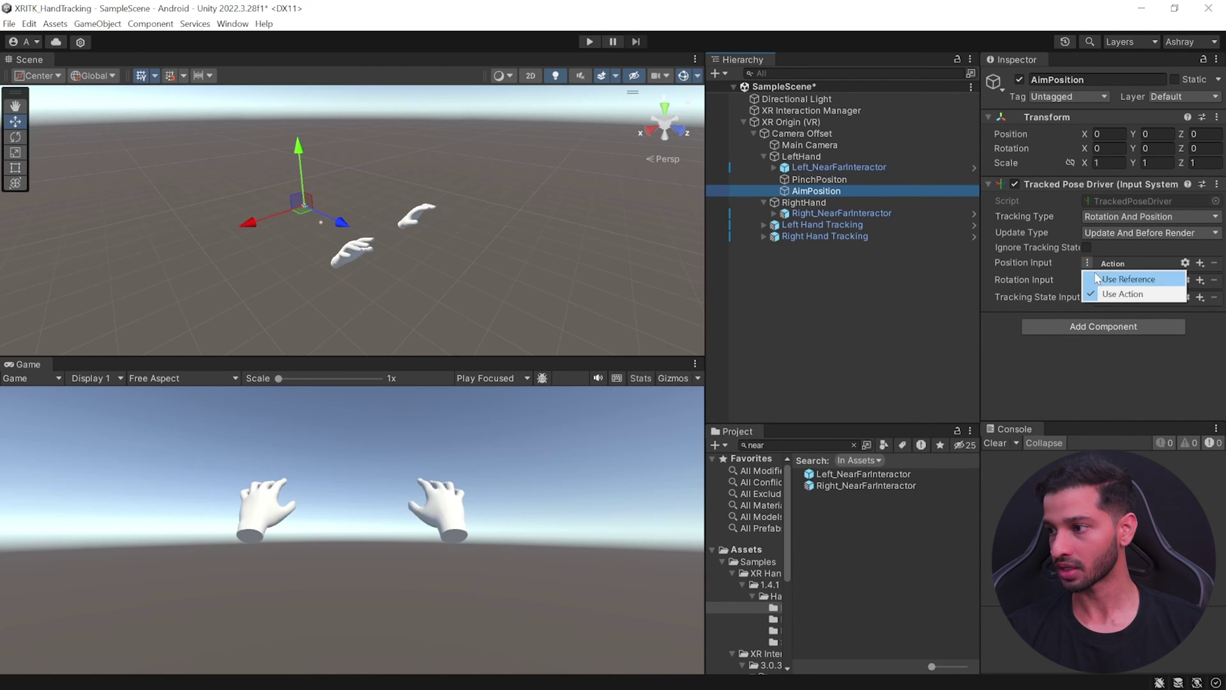
click(1114, 275)
click(1088, 277)
click(1114, 288)
click(1088, 292)
click(1115, 307)
Step: Assign XRI Left/Aim Position, Aim Rotation and Tracking State to AimPosition's driver
click(1217, 263)
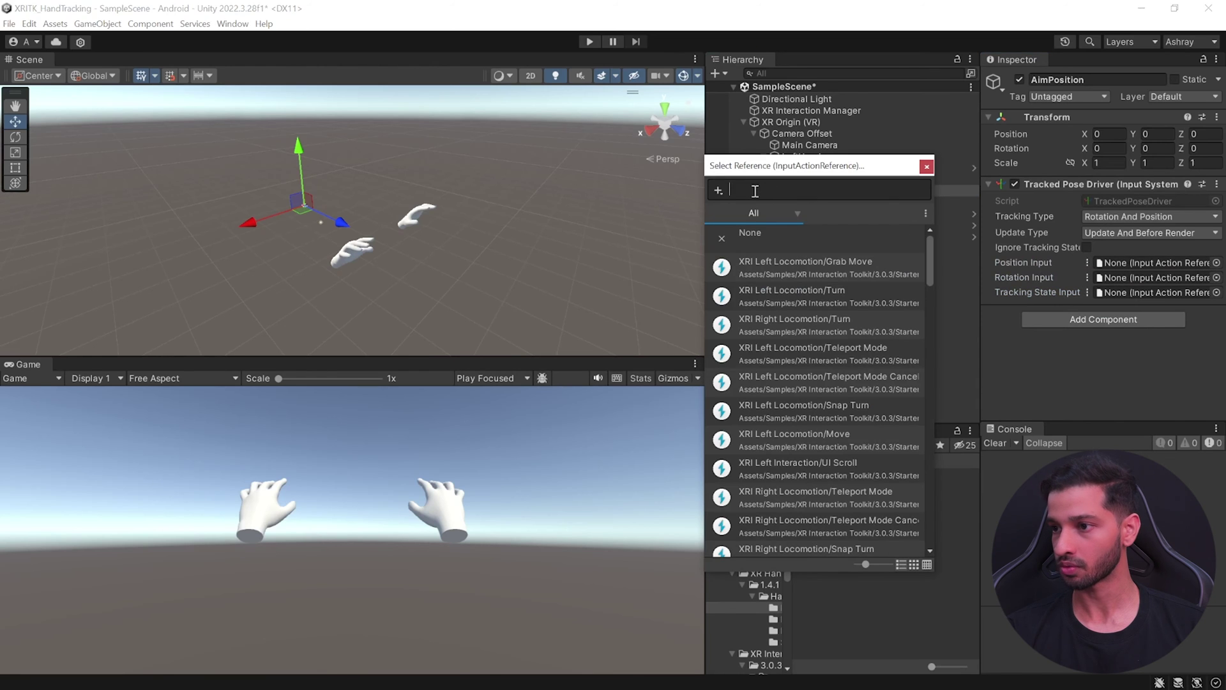
text(aim)
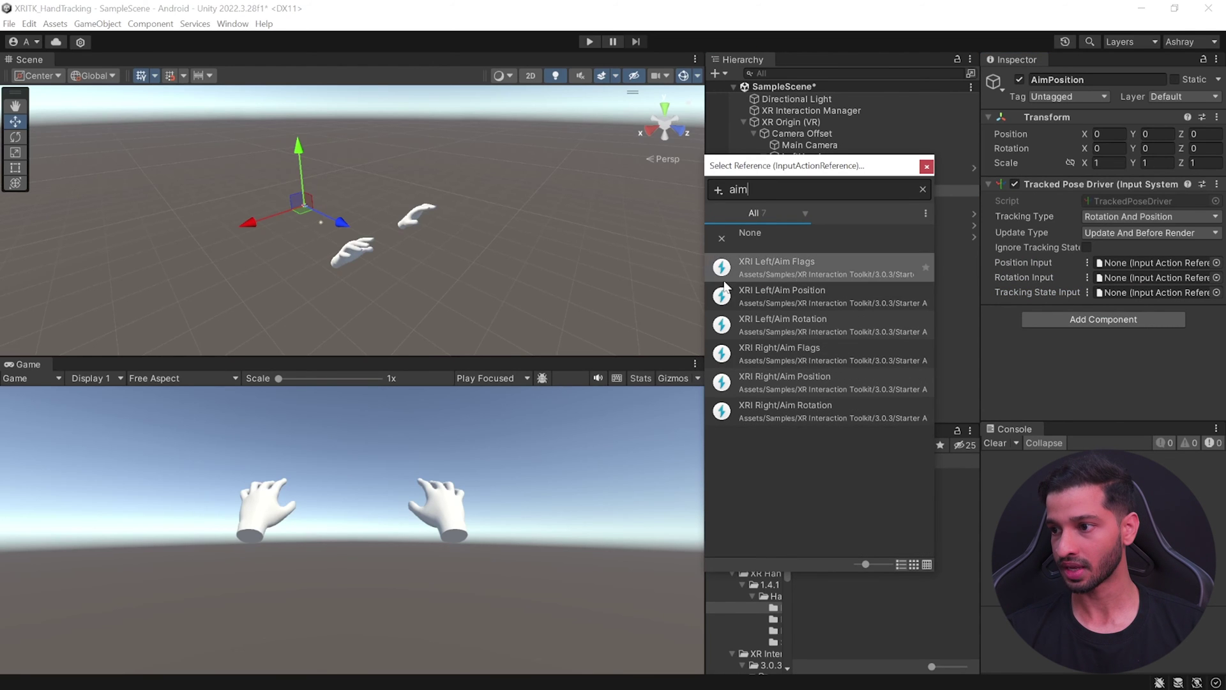
click(800, 305)
click(1217, 277)
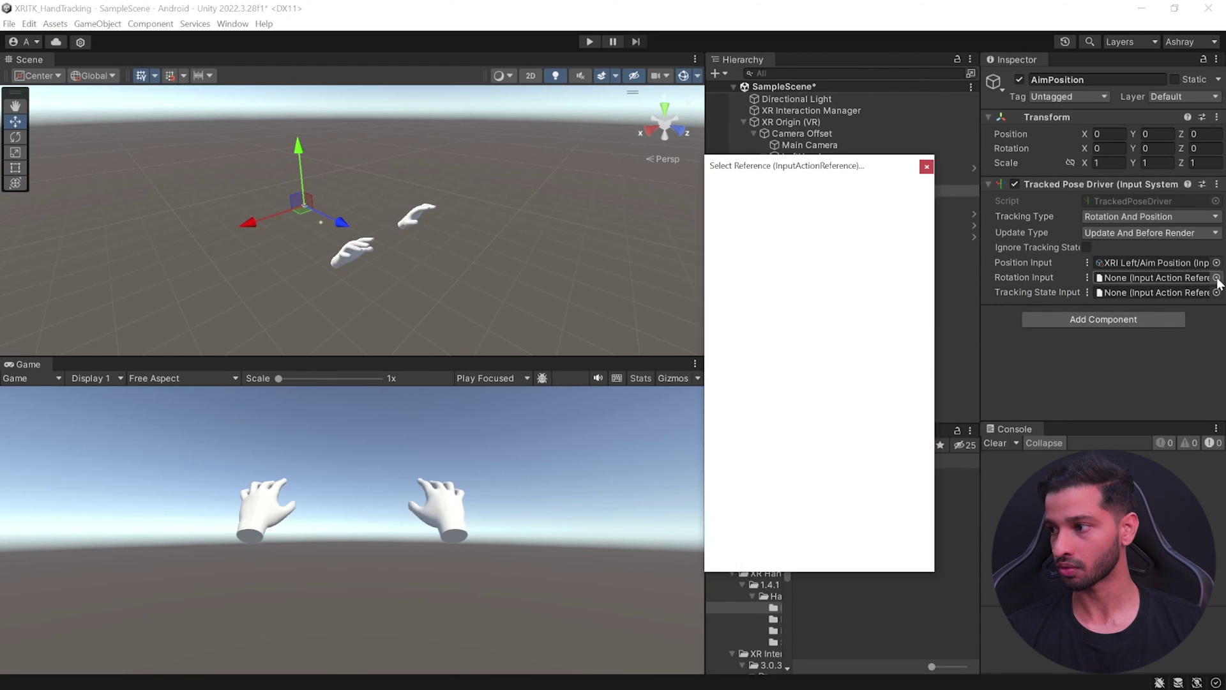
text(aim)
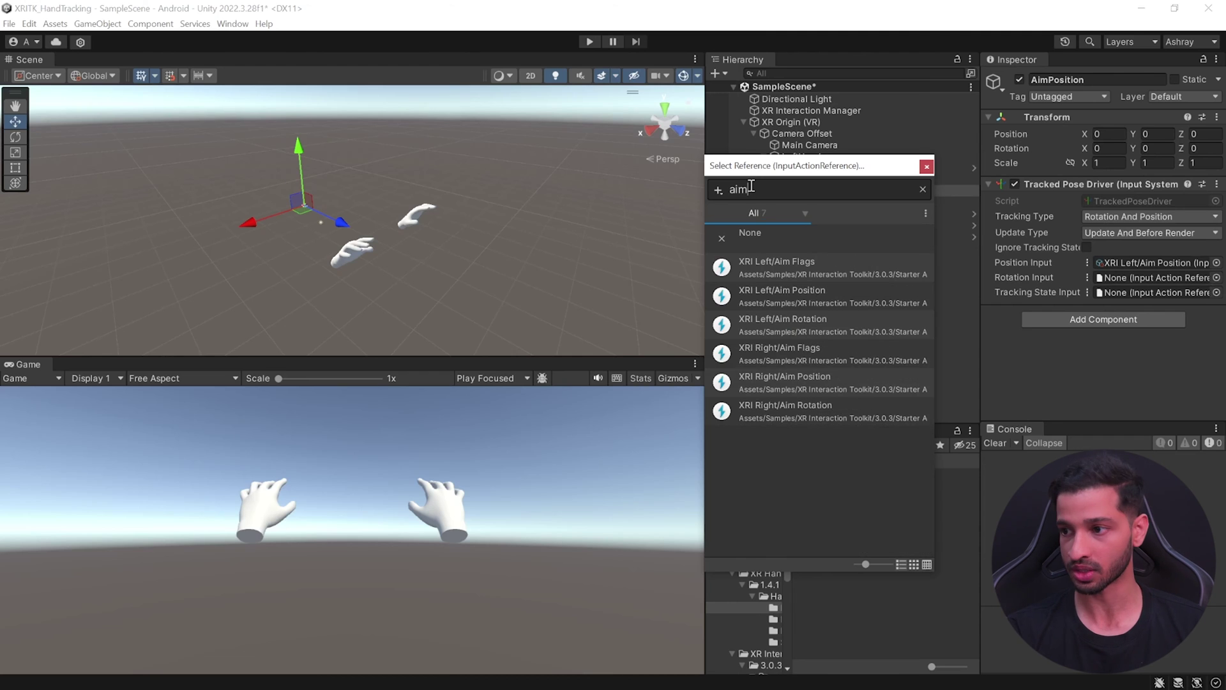
click(778, 321)
click(1216, 292)
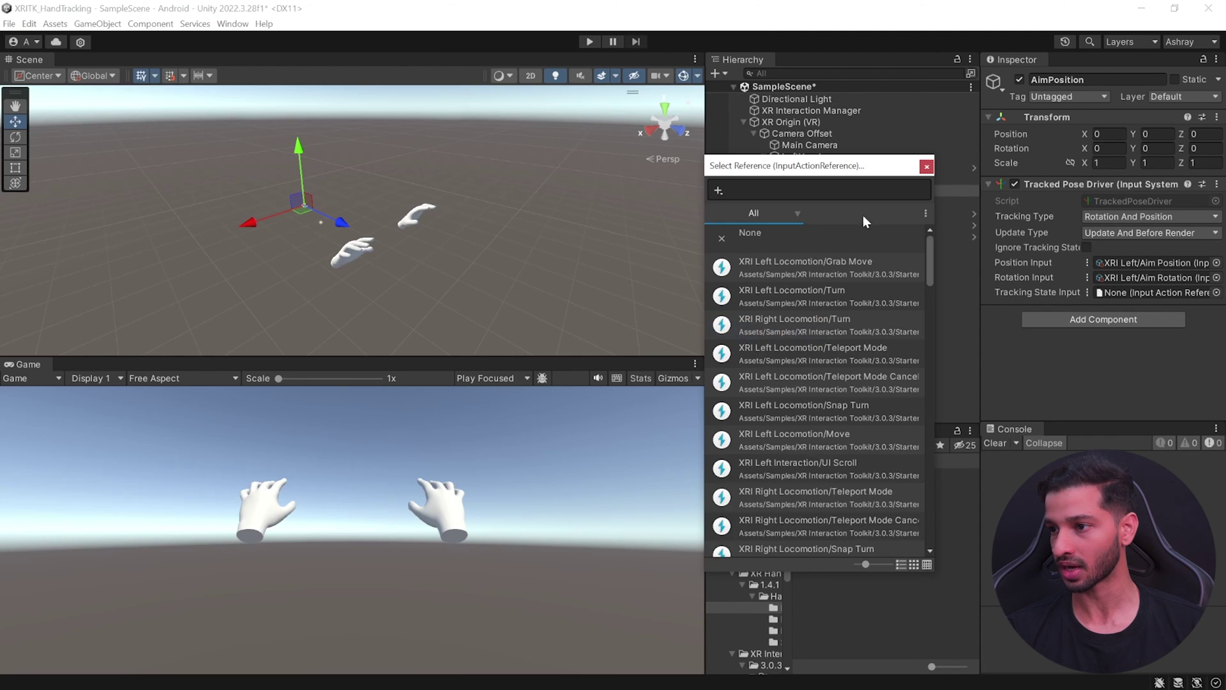
text(state)
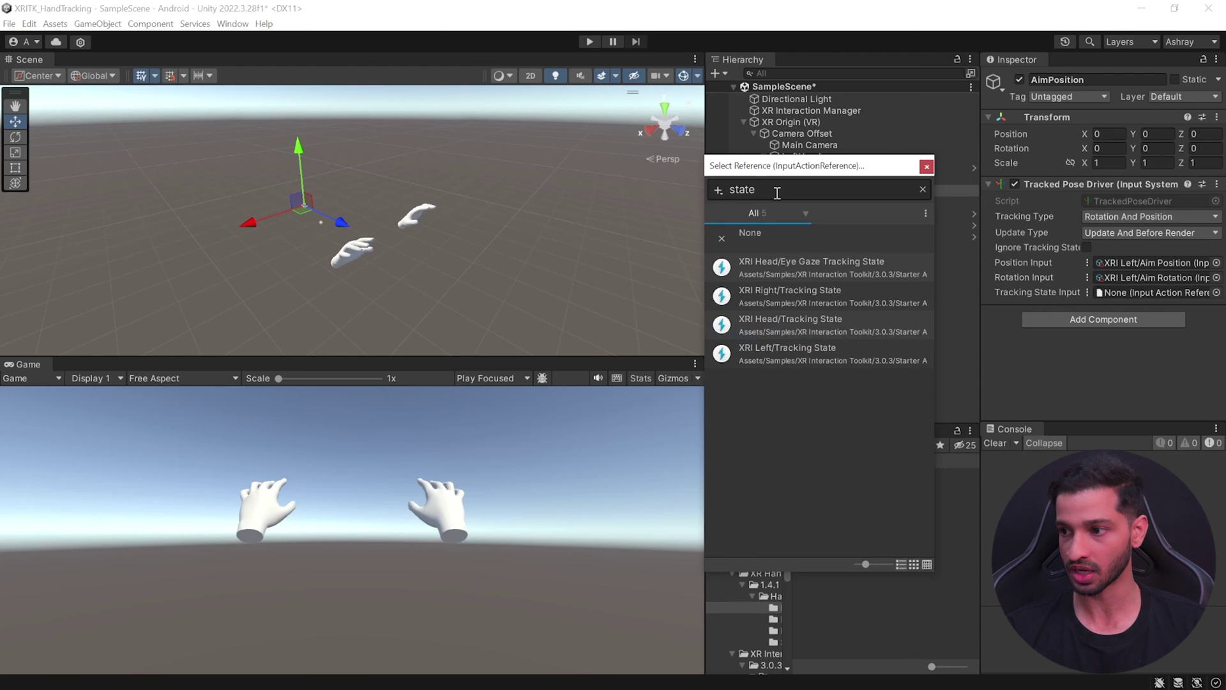
click(787, 351)
Step: Duplicate PinchPositon and AimPosition and move the copies under RightHand
click(926, 168)
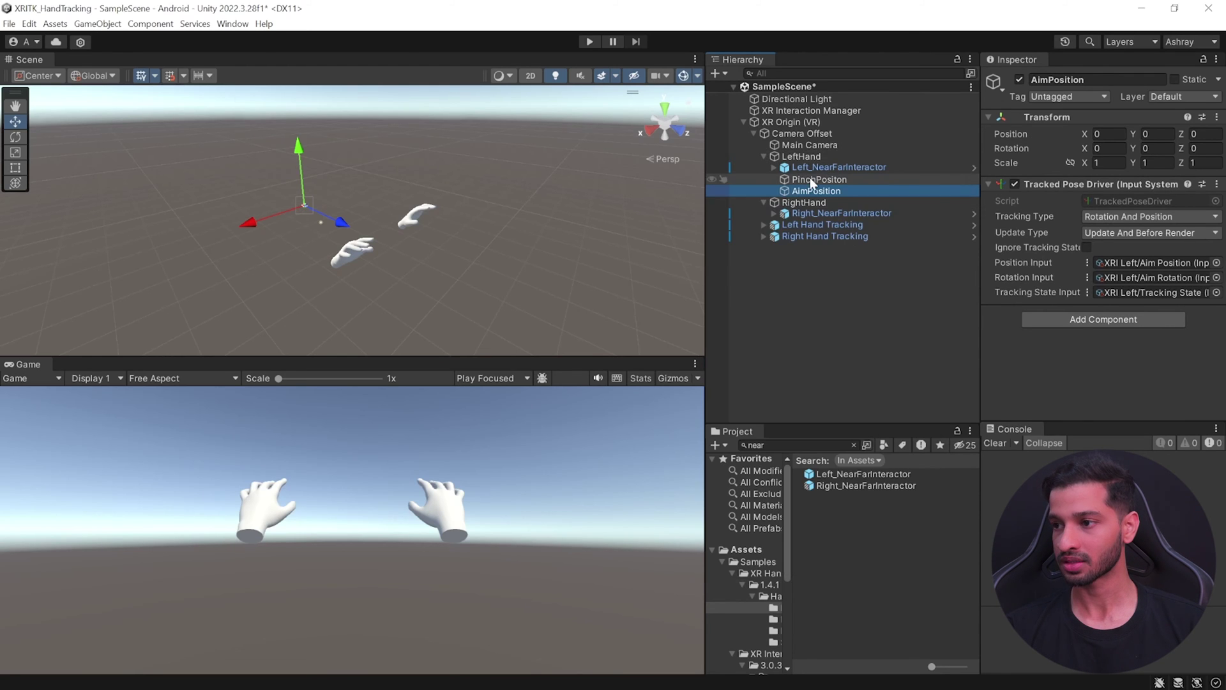
ctrl+click(810, 179)
key(ctrl+d)
drag(833, 190, 811, 227)
Step: Retarget PinchPositon (1)'s Tracked Pose Driver to the XRI Right pinch actions
click(813, 226)
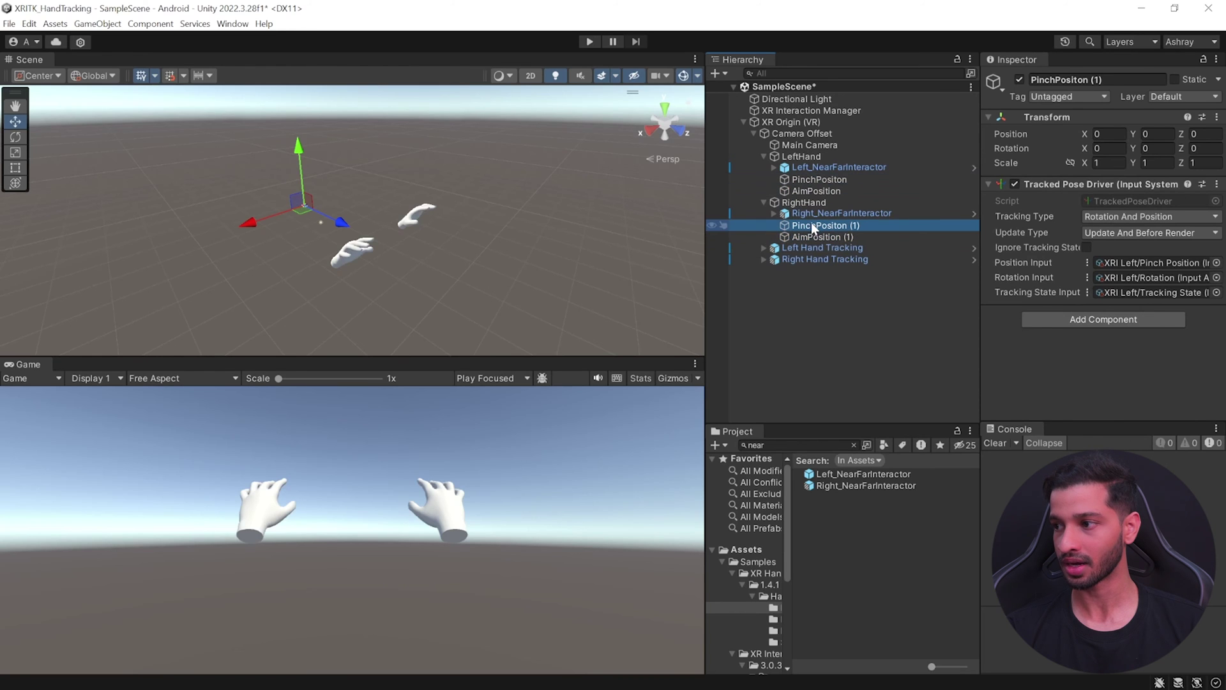
click(1217, 263)
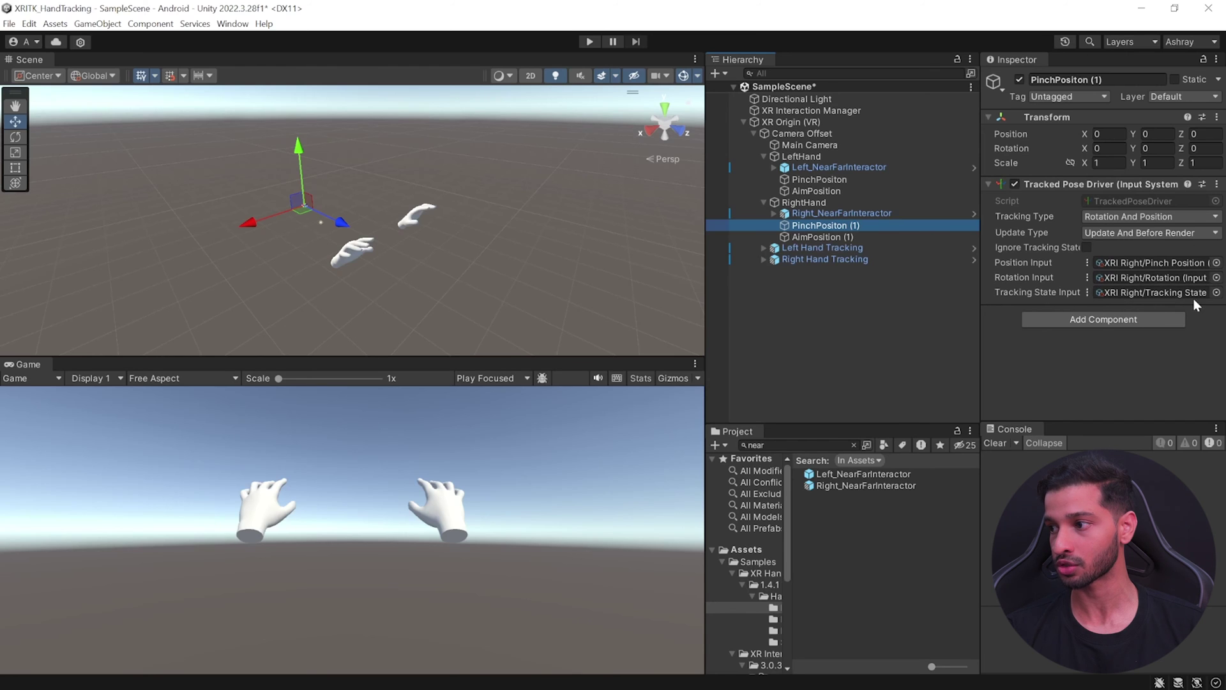
click(836, 238)
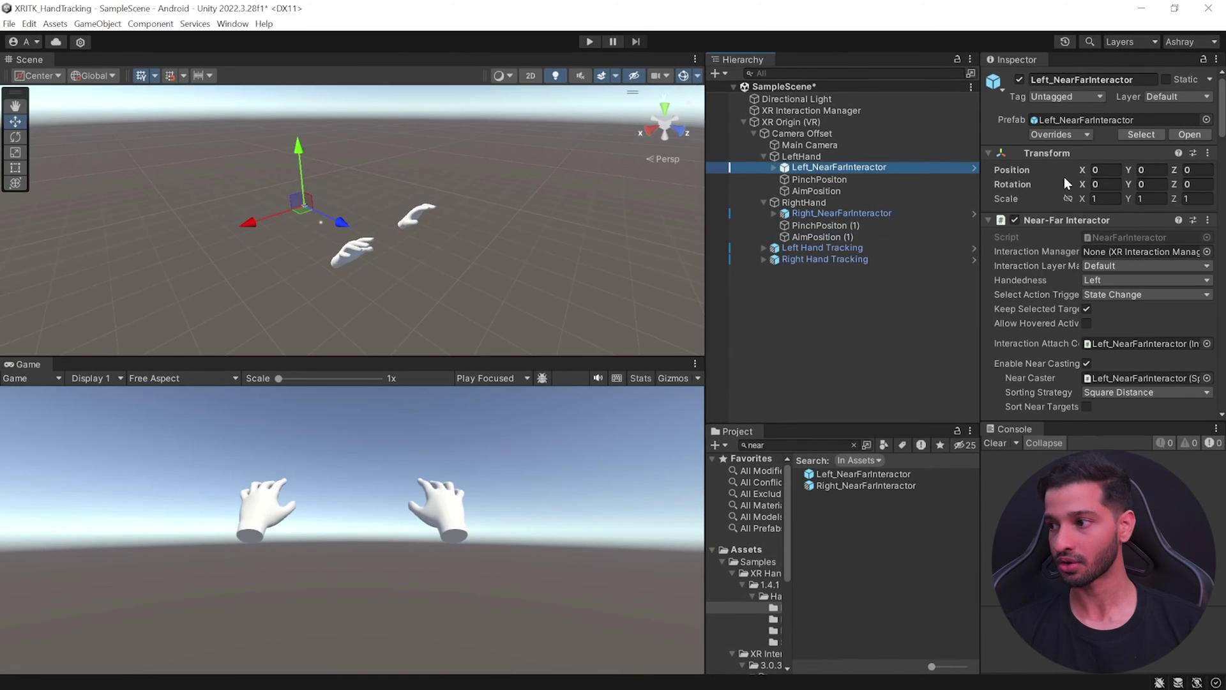
Step: Set the Sphere Interaction Caster's cast origin to the pinch point and the Curve Interaction Caster's to AimPosition
scroll(1066, 165, down, 3)
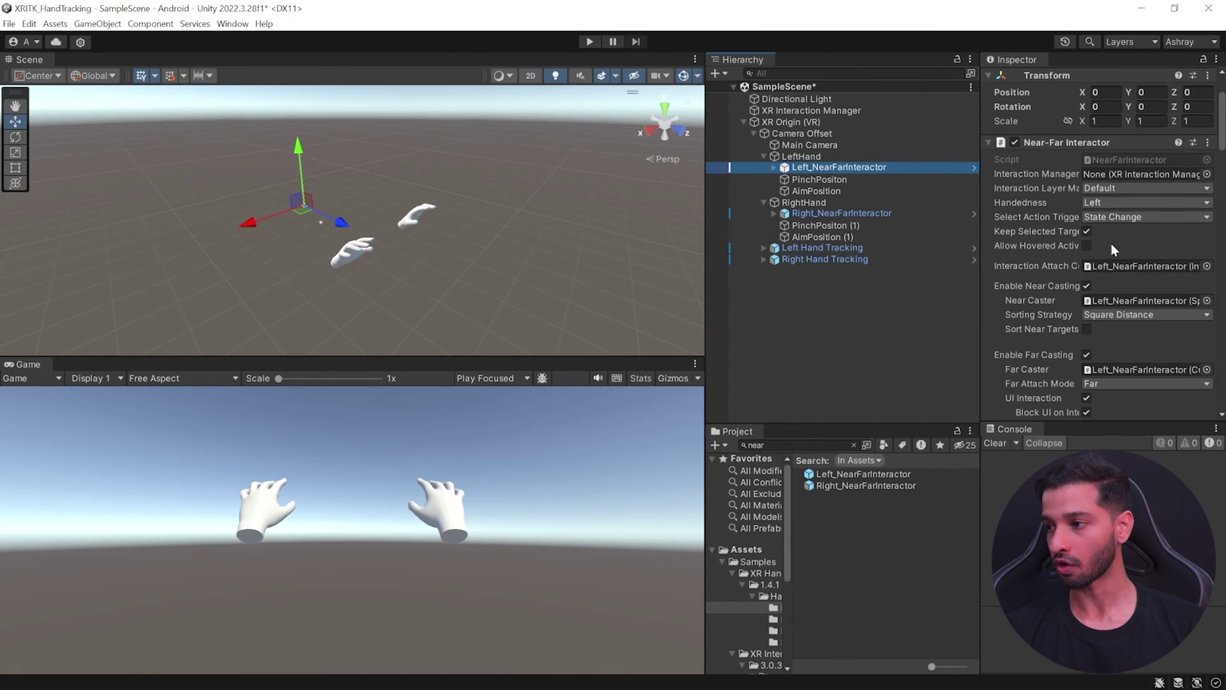
scroll(1112, 244, down, 12)
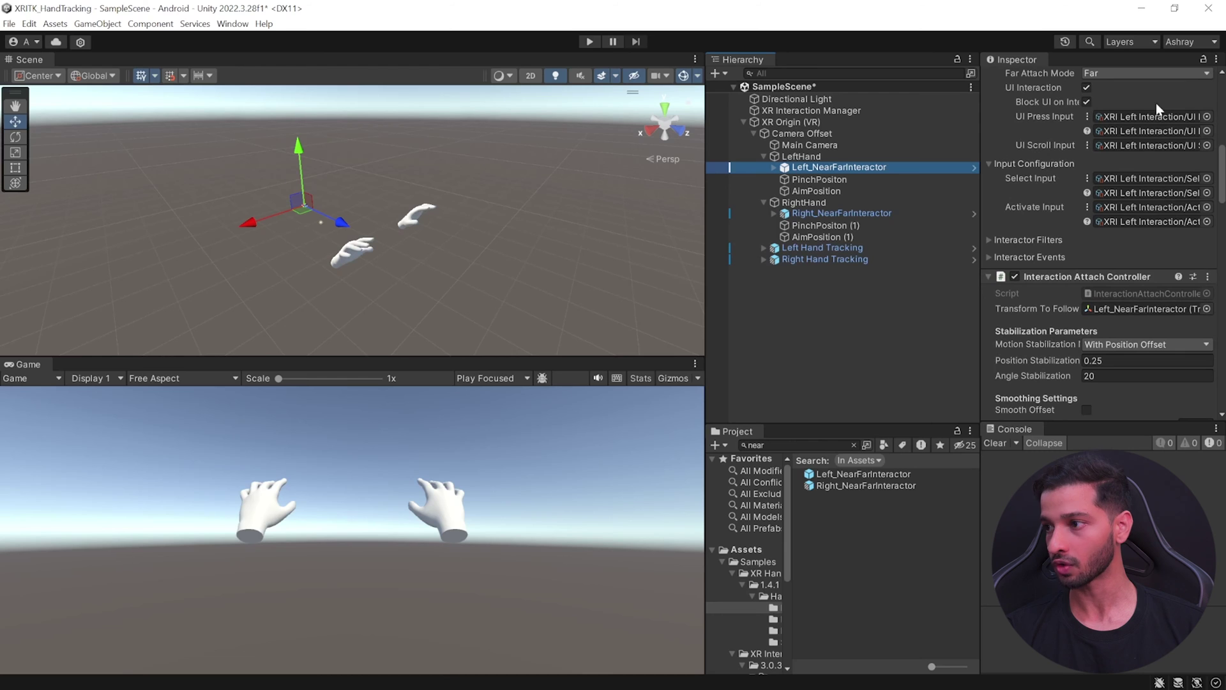
scroll(1079, 203, down, 6)
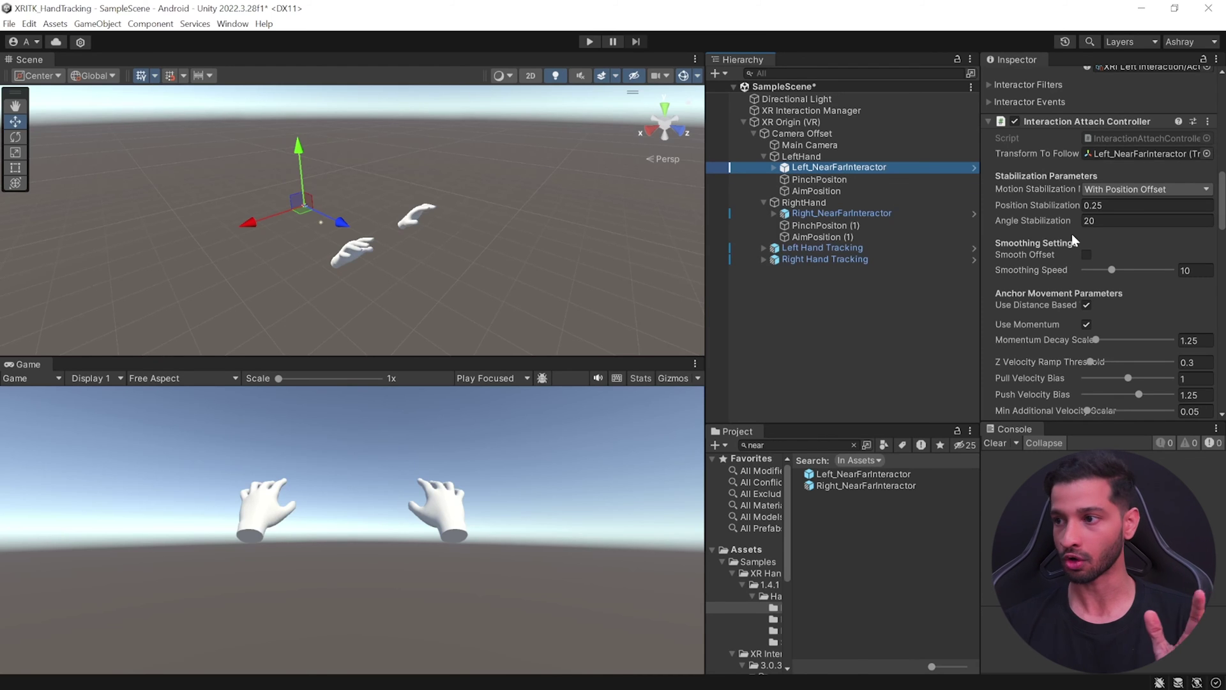
click(1121, 153)
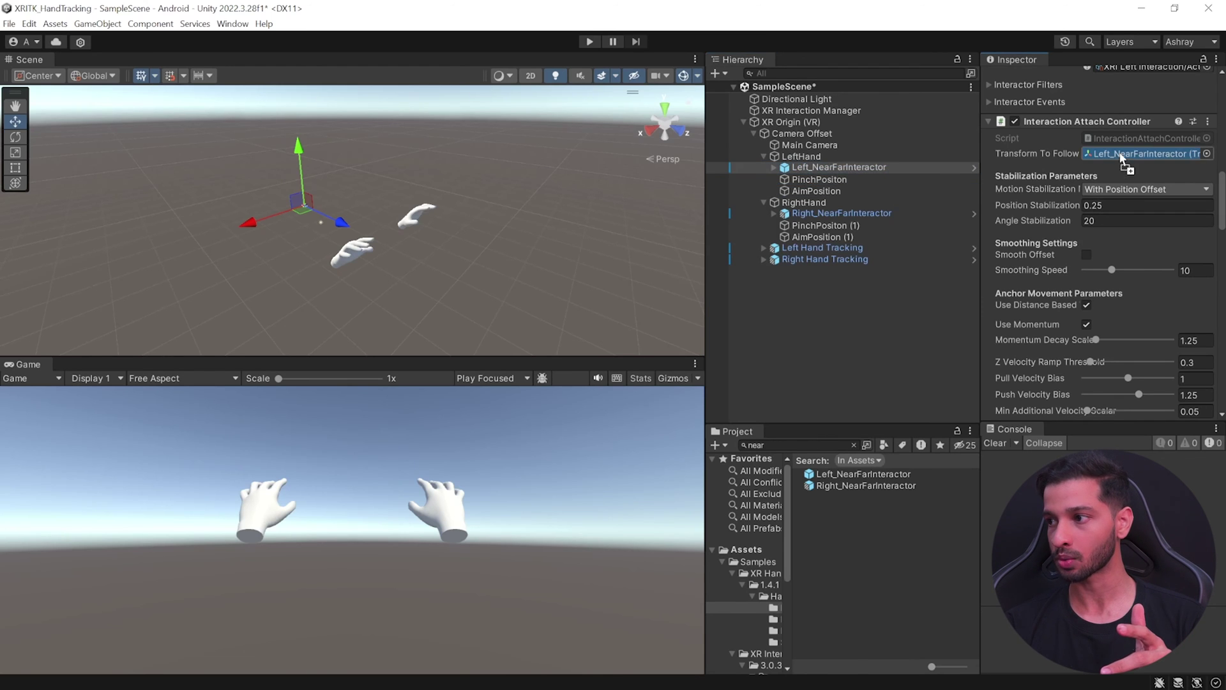
scroll(1121, 152, down, 3)
scroll(1120, 152, down, 5)
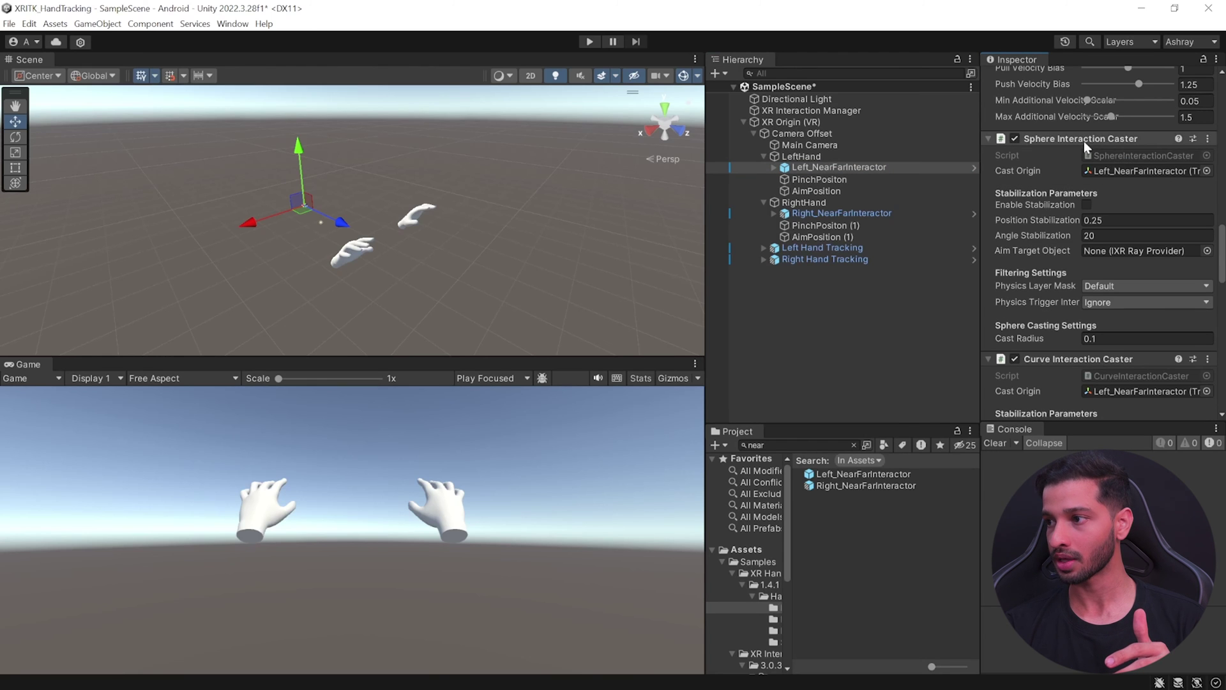
drag(837, 167, 1164, 180)
scroll(1124, 217, down, 3)
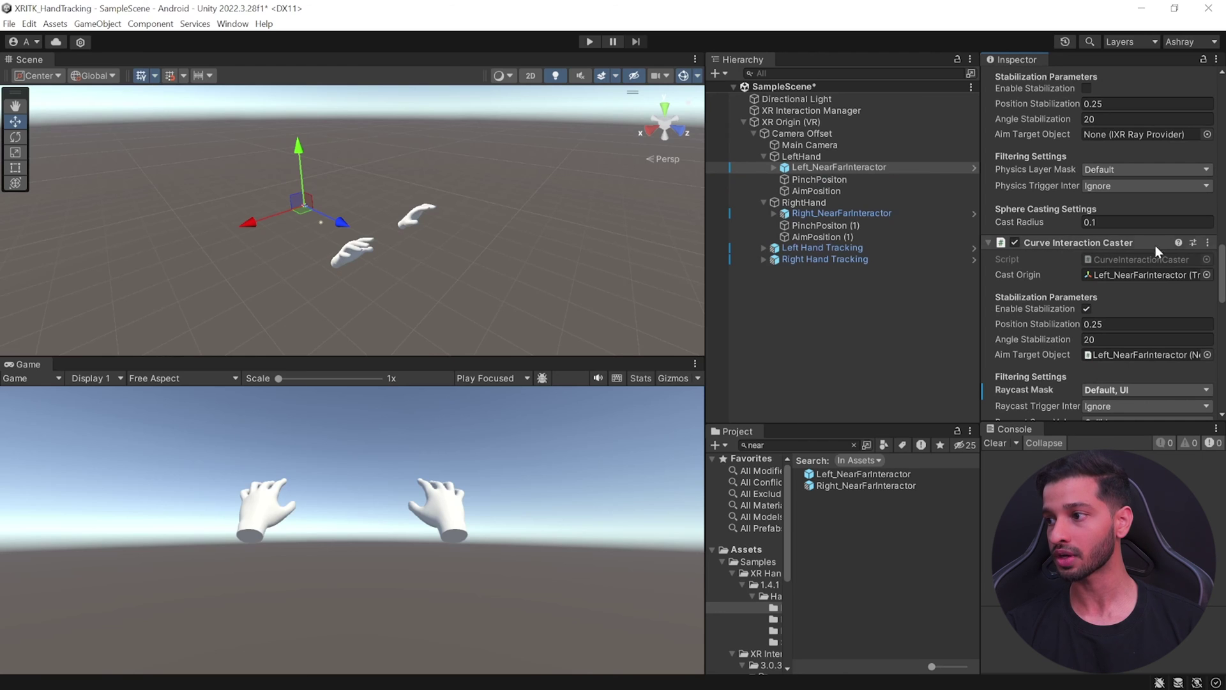
drag(820, 190, 1119, 274)
scroll(1119, 274, down, 5)
Step: Set the left LineVisual's Line Origin Transform to AimPosition
click(774, 170)
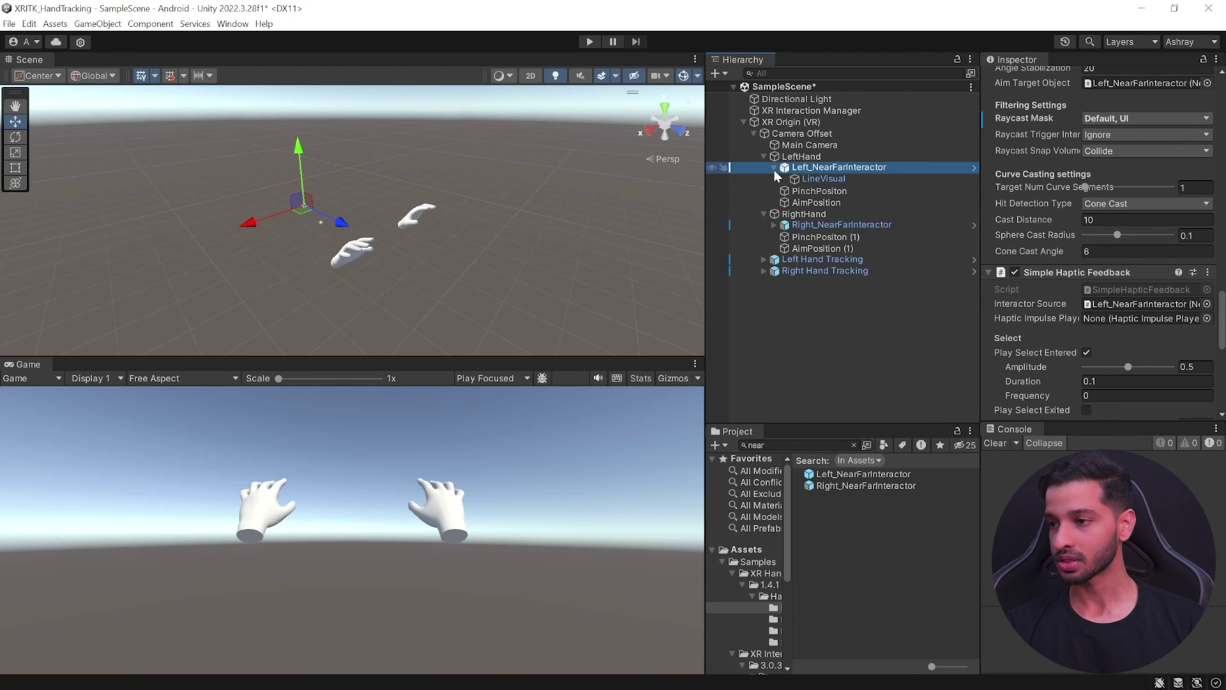
click(824, 179)
scroll(1110, 307, up, 10)
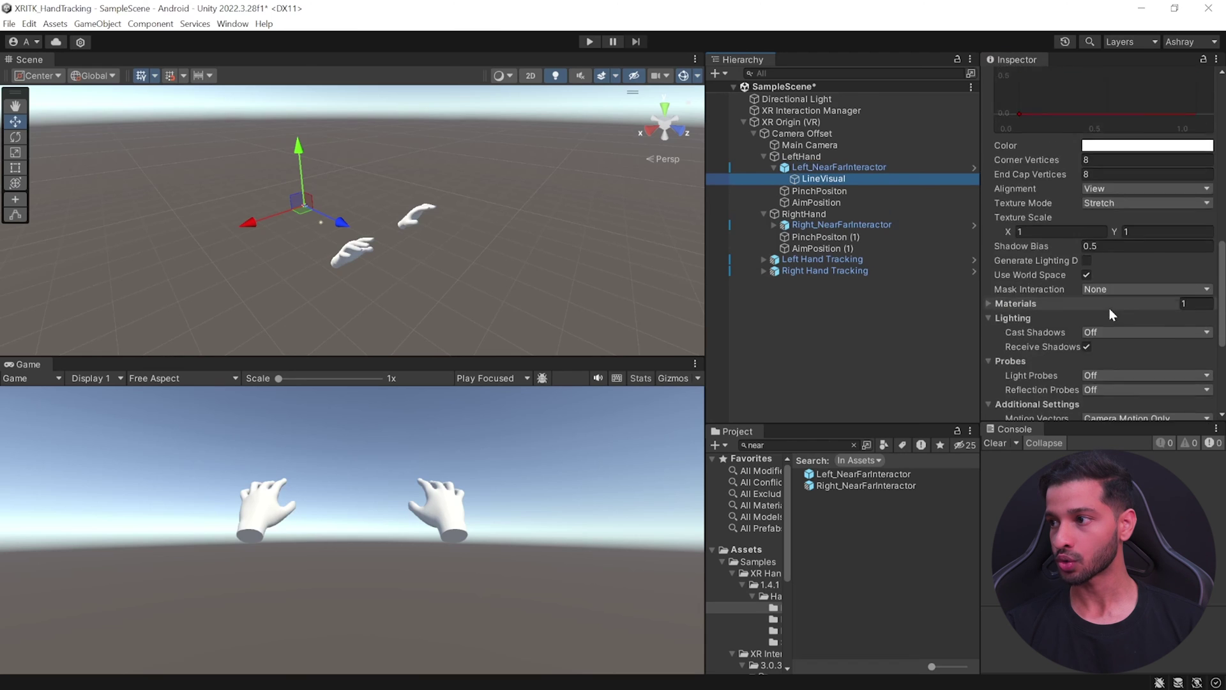
scroll(1109, 307, up, 8)
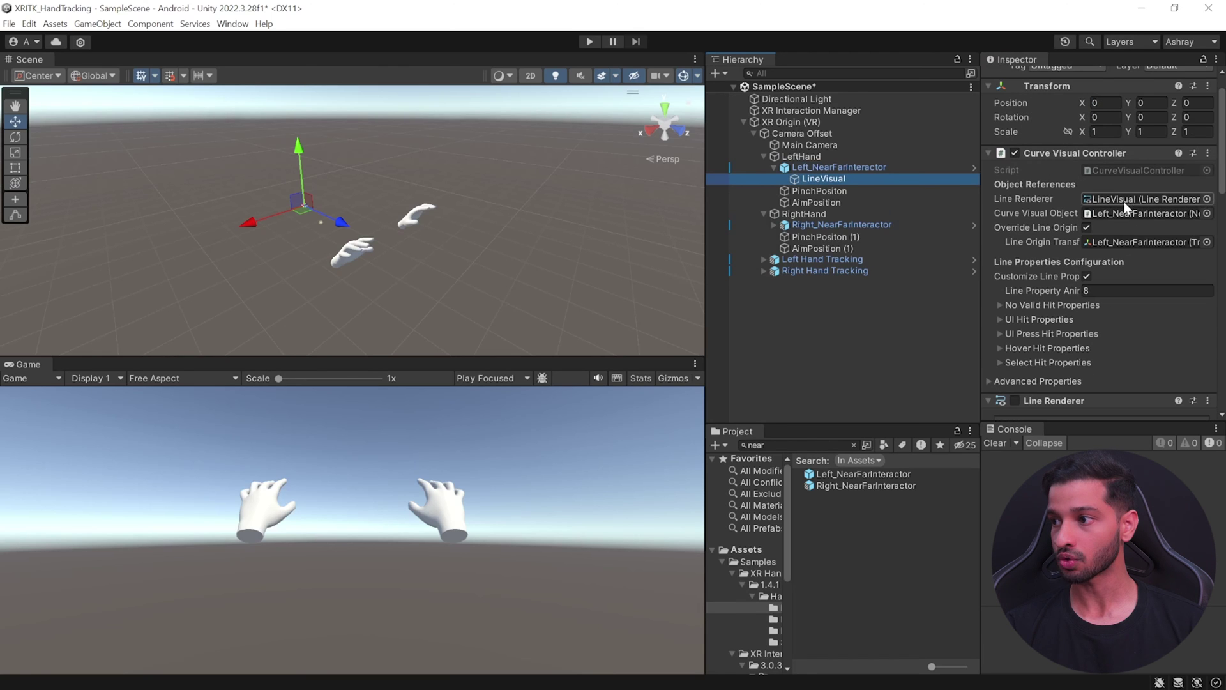
drag(821, 202, 1121, 244)
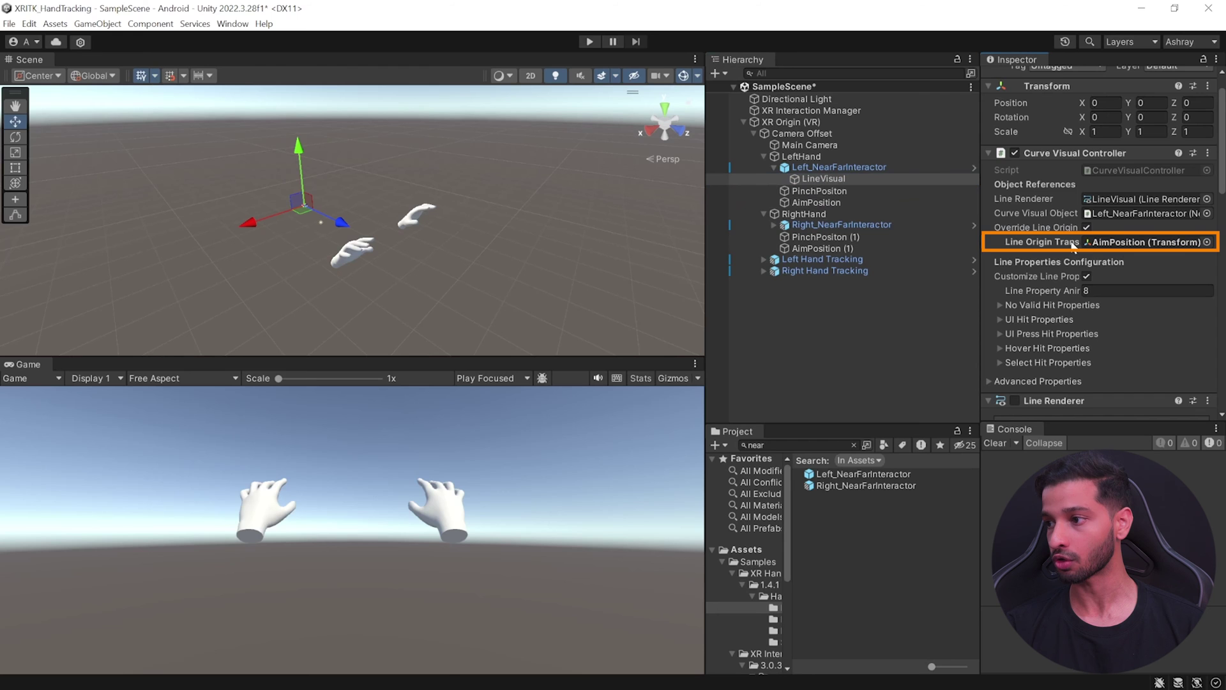
Step: Check that the right interactor's LineVisual originates from AimPosition (1)
click(799, 225)
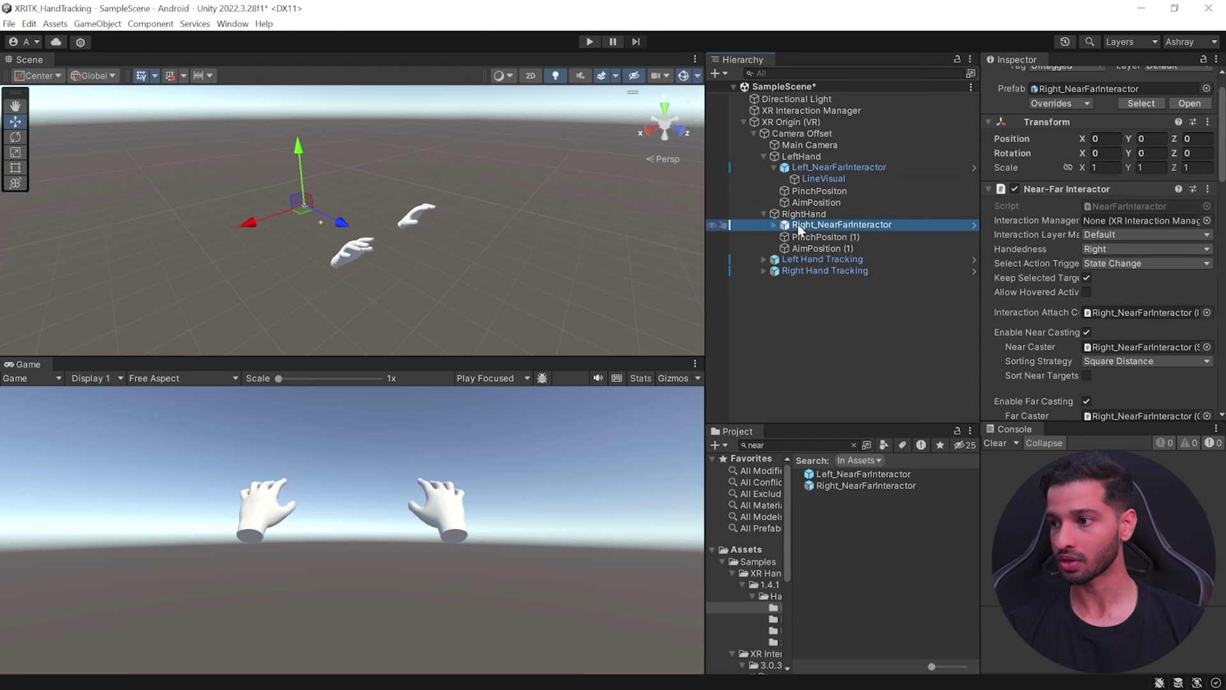
key(Right)
key(Down)
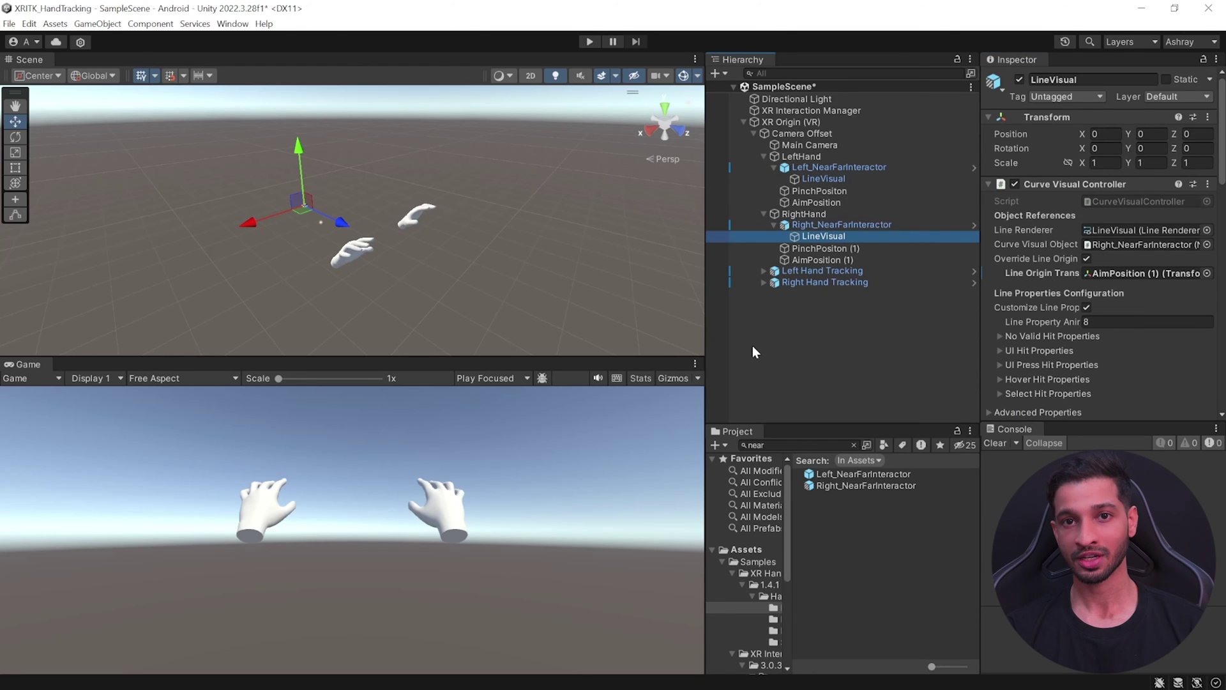
Step: Create an XR Grab Interactable cube and make its Rigidbody kinematic with Use Gravity off
right_click(732, 296)
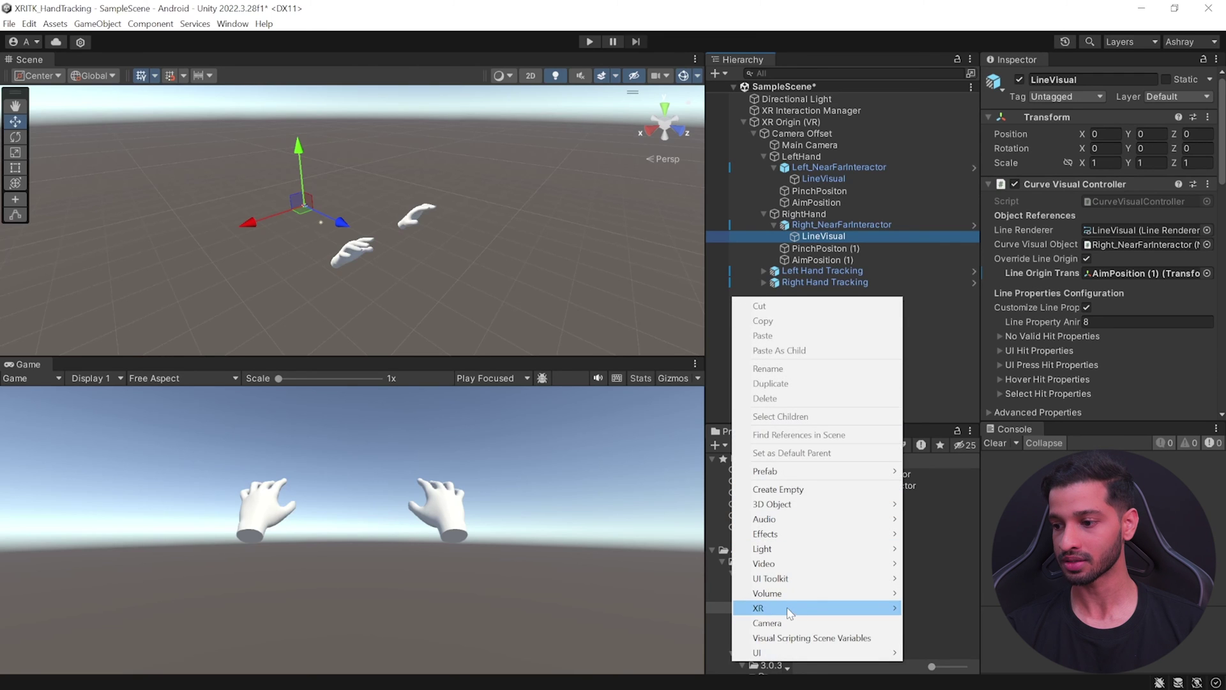
mouse_move(798, 608)
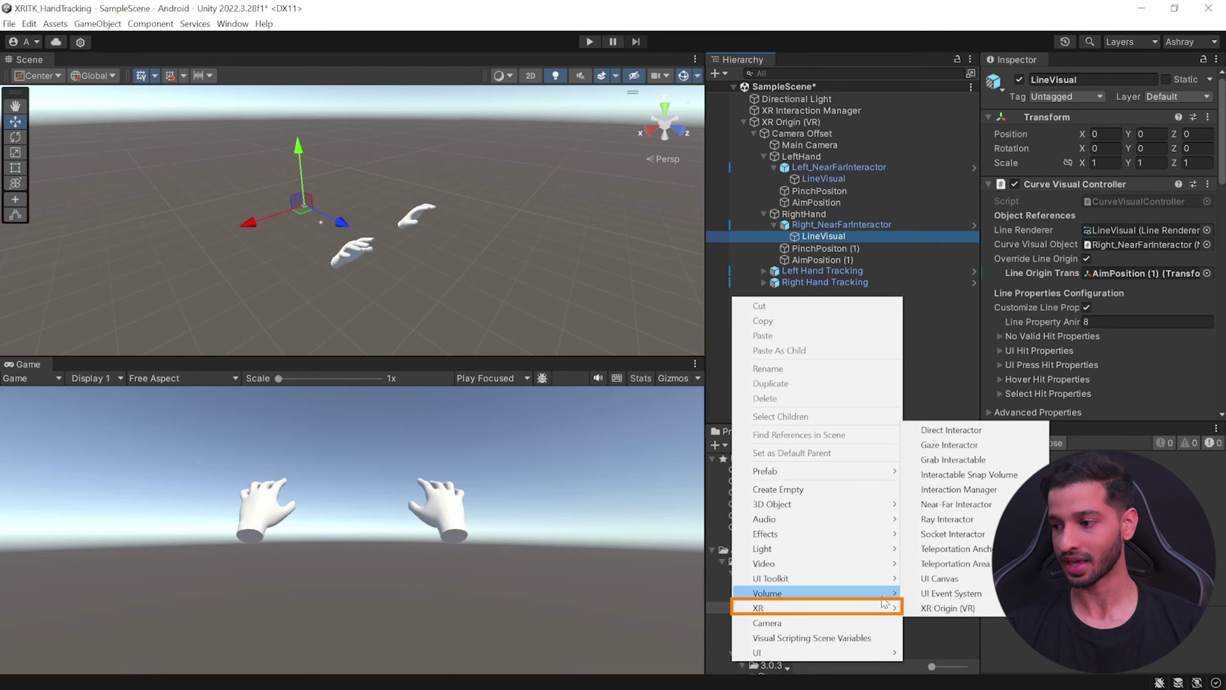
click(974, 460)
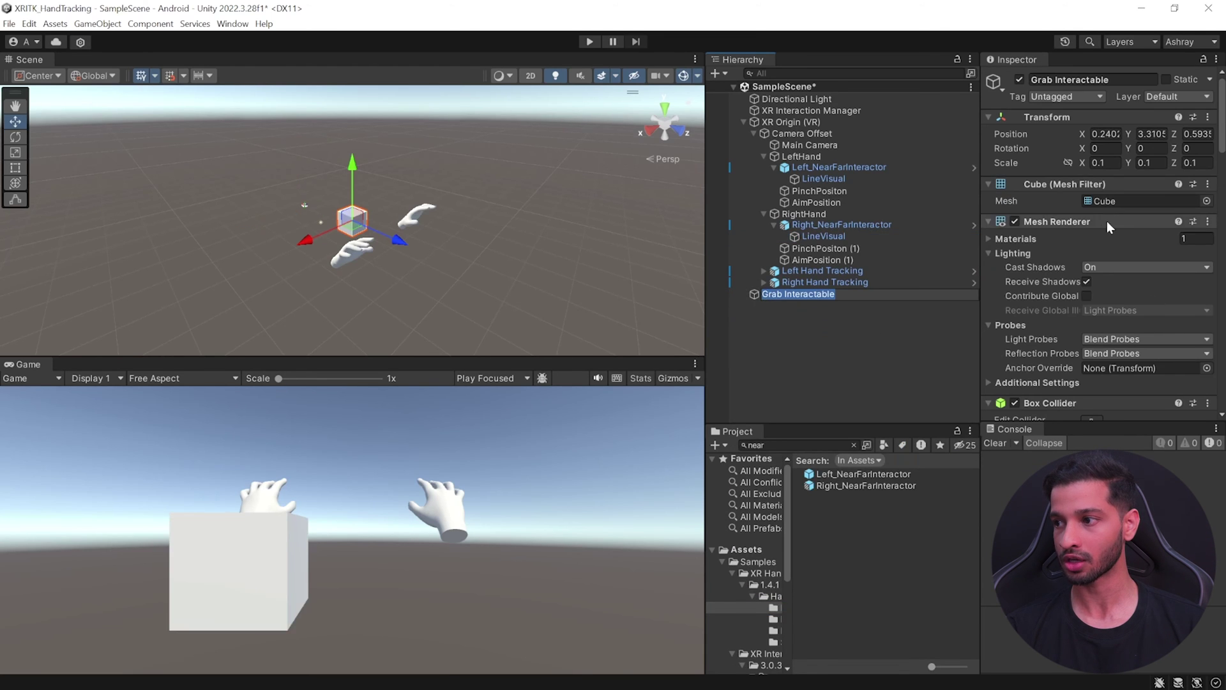
scroll(1105, 217, down, 8)
scroll(1082, 189, down, 8)
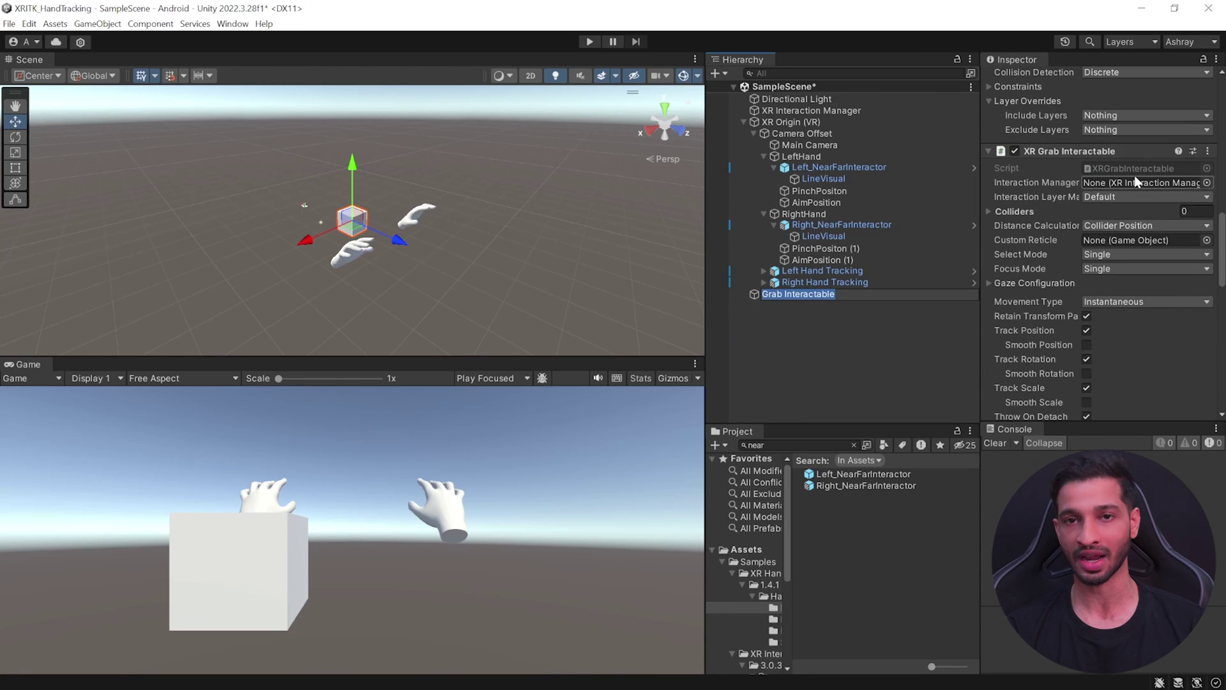
scroll(1160, 252, up, 5)
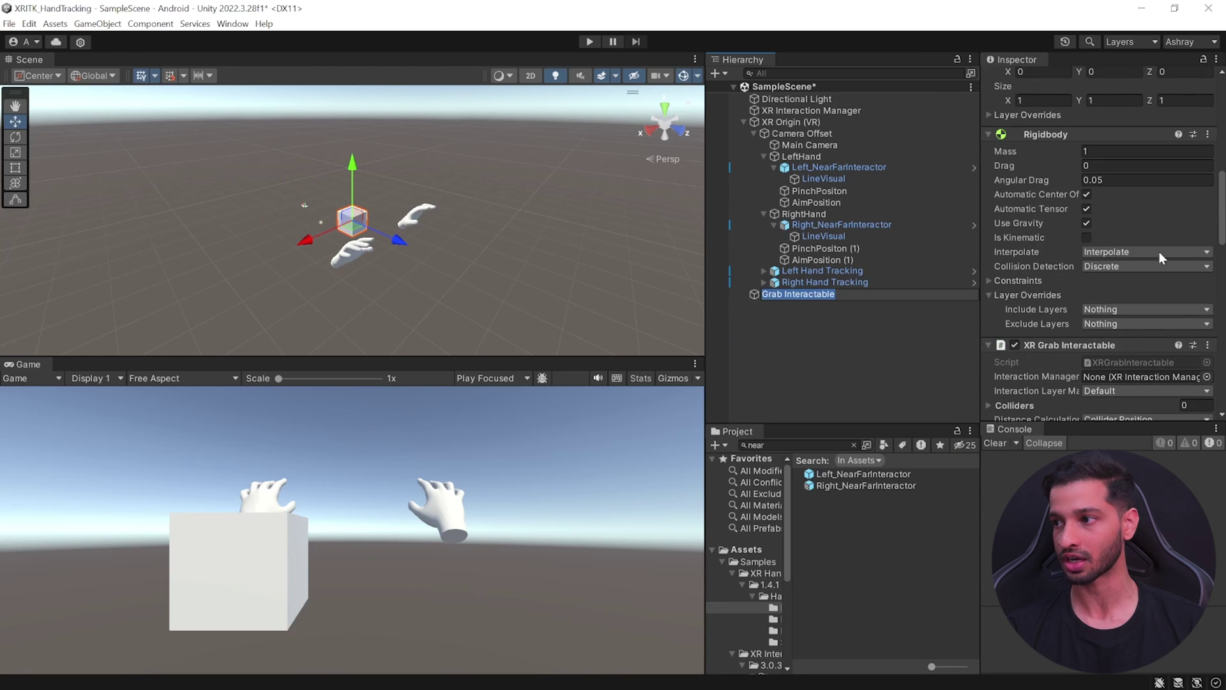
click(1087, 237)
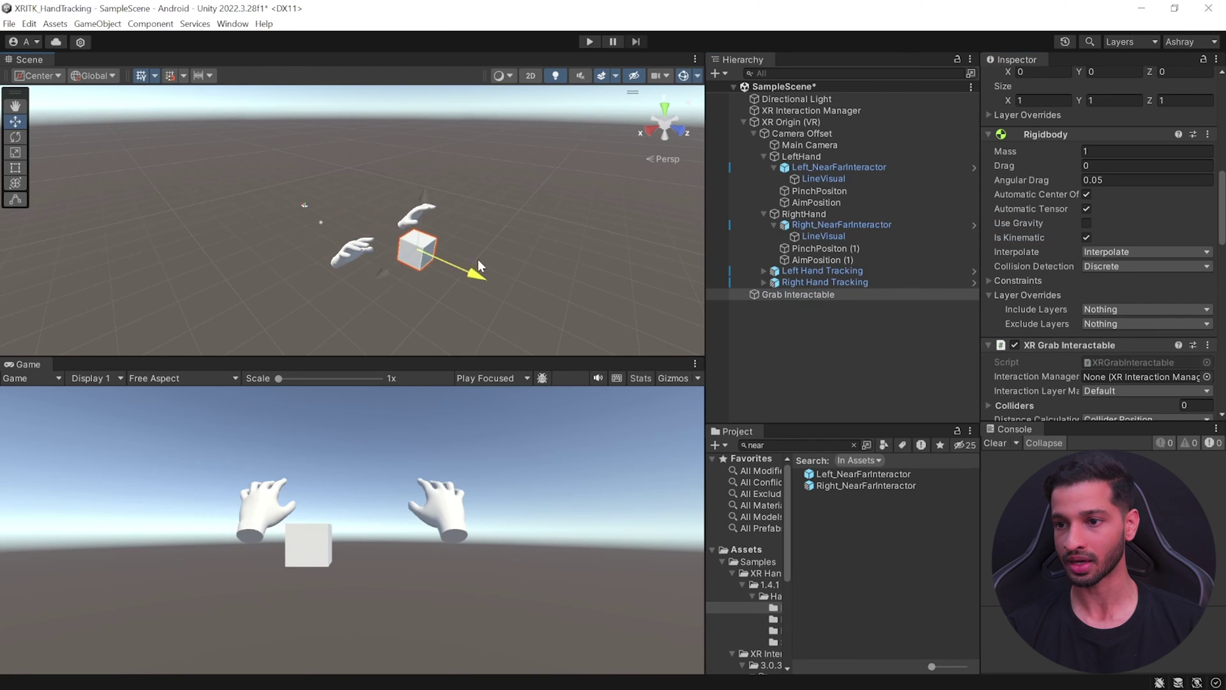
Step: Place the cube just in front of the hands and enter play mode
drag(548, 279, 558, 281)
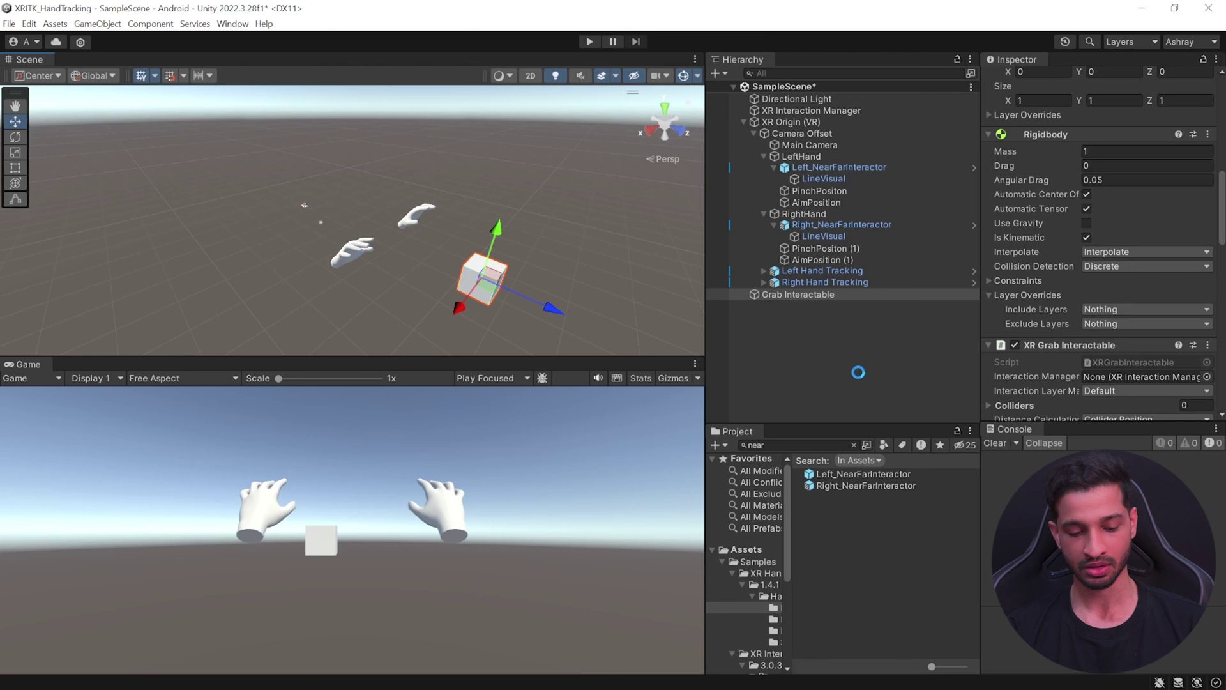
click(589, 42)
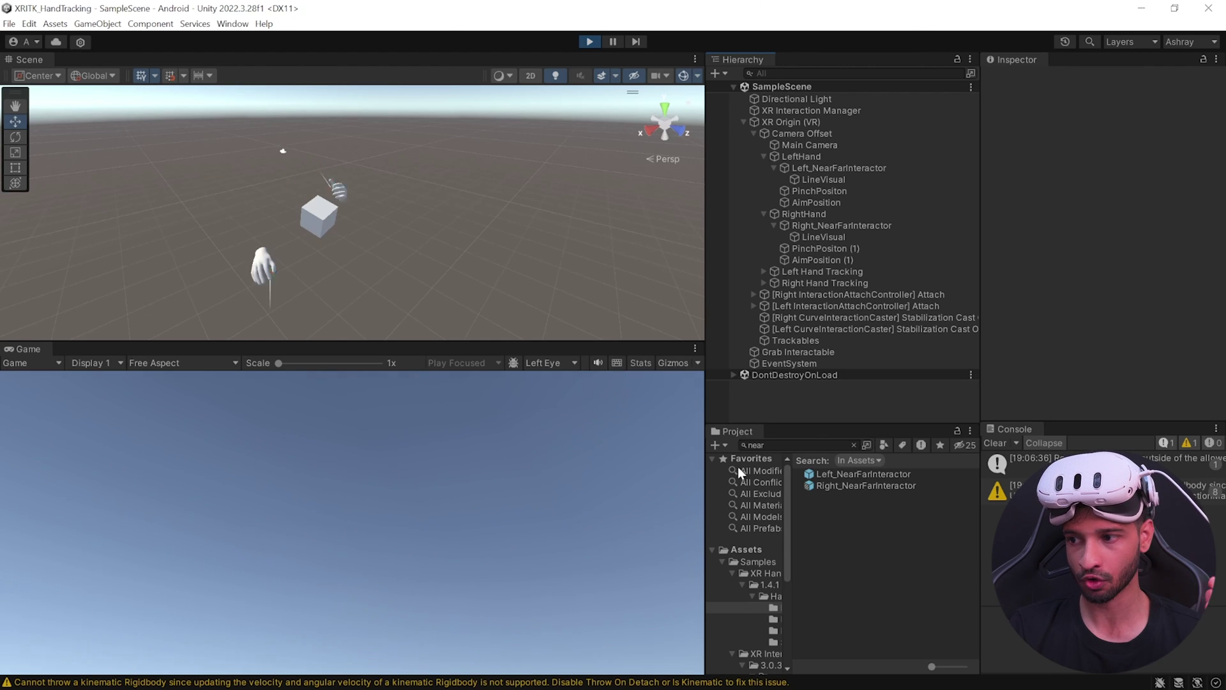
Step: Enable Use Dynamic Attach on the Grab Interactable cube
click(792, 353)
scroll(1110, 244, down, 10)
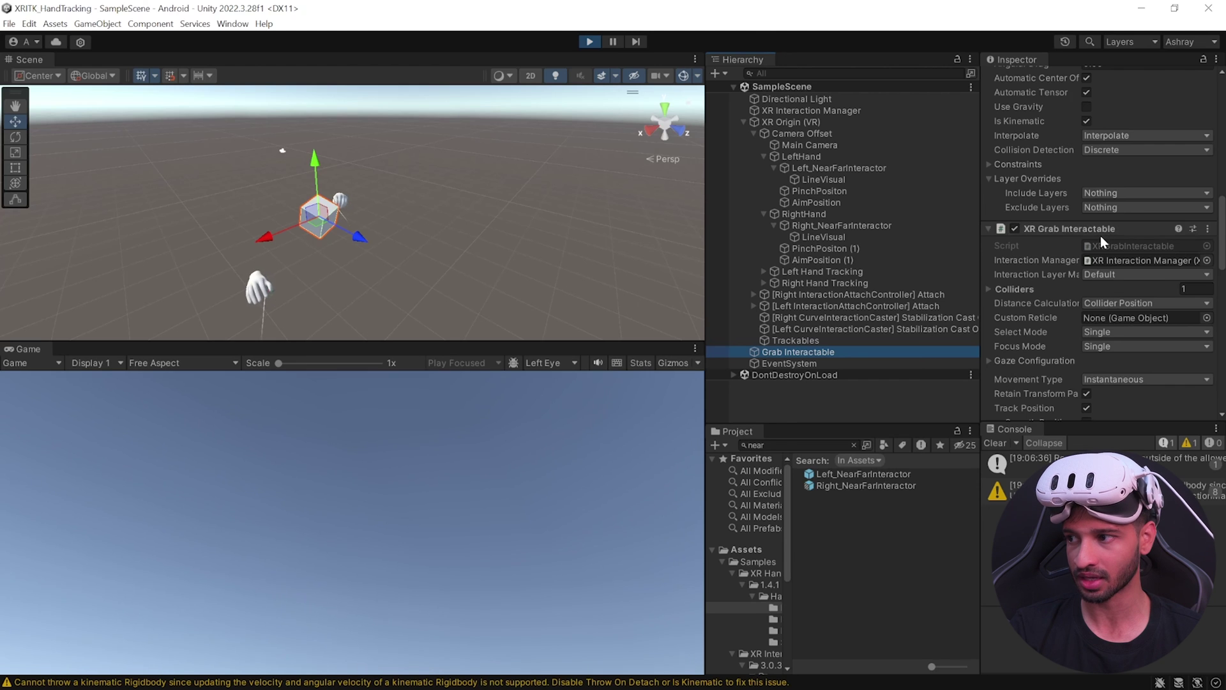
scroll(1101, 235, down, 10)
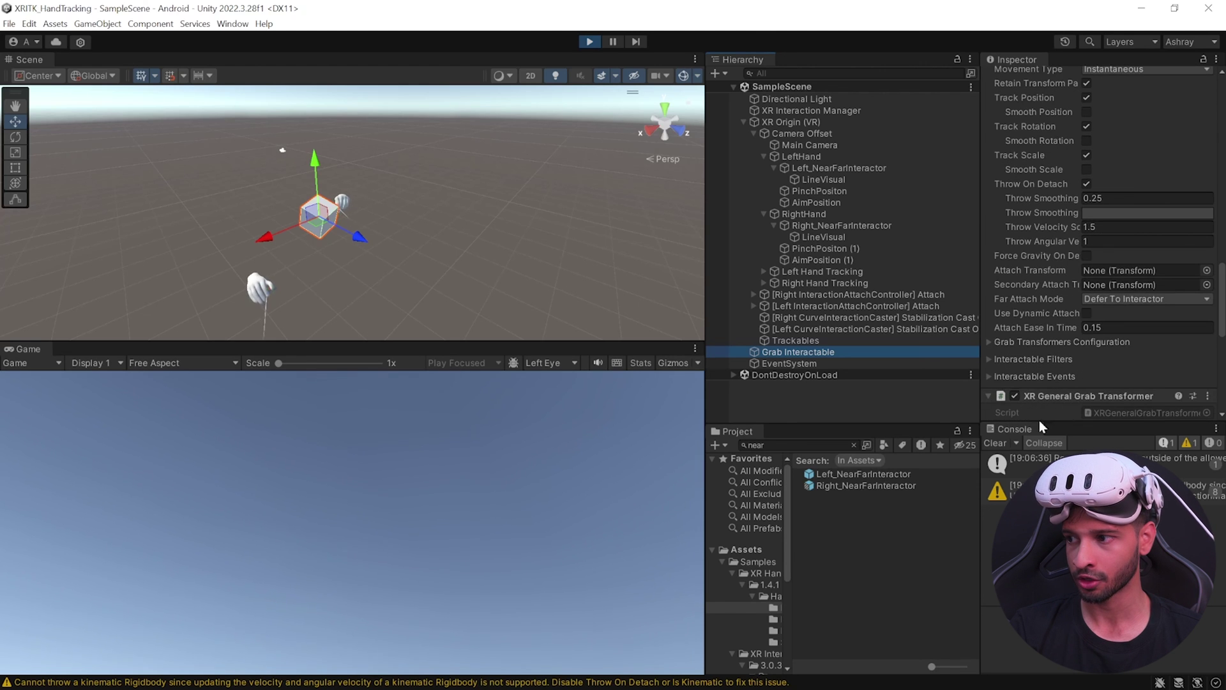
click(1086, 314)
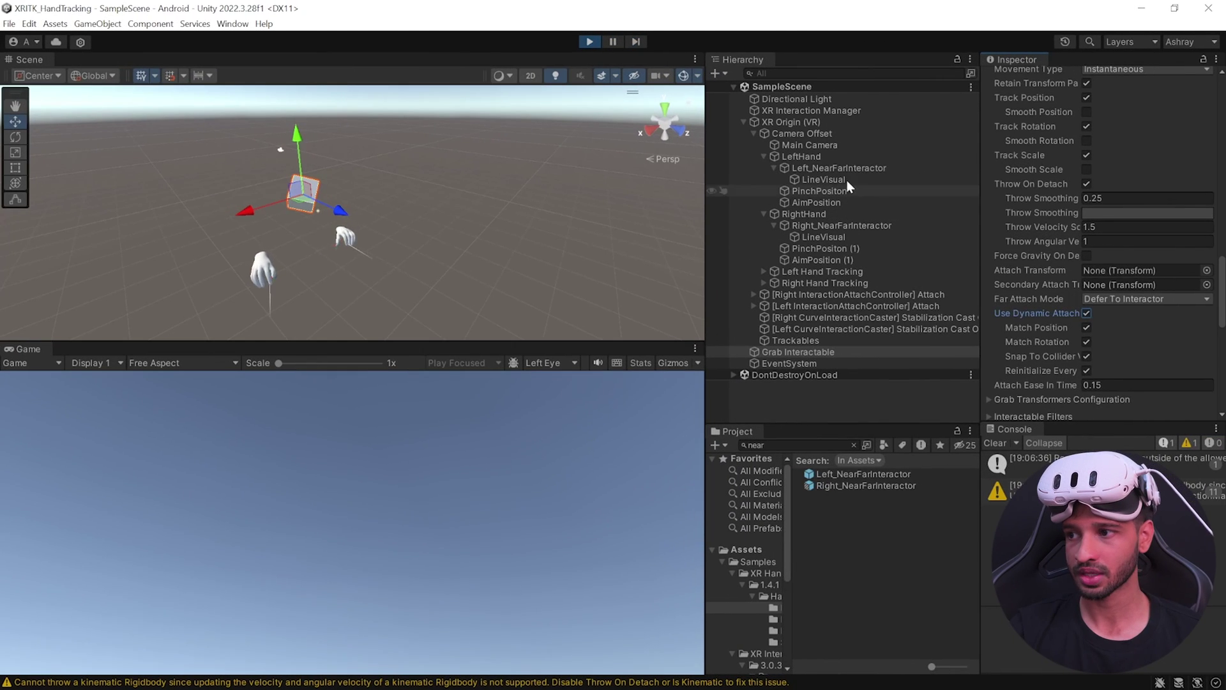
Step: Disable Enable Far Casting on Left_NearFarInteractor
click(842, 168)
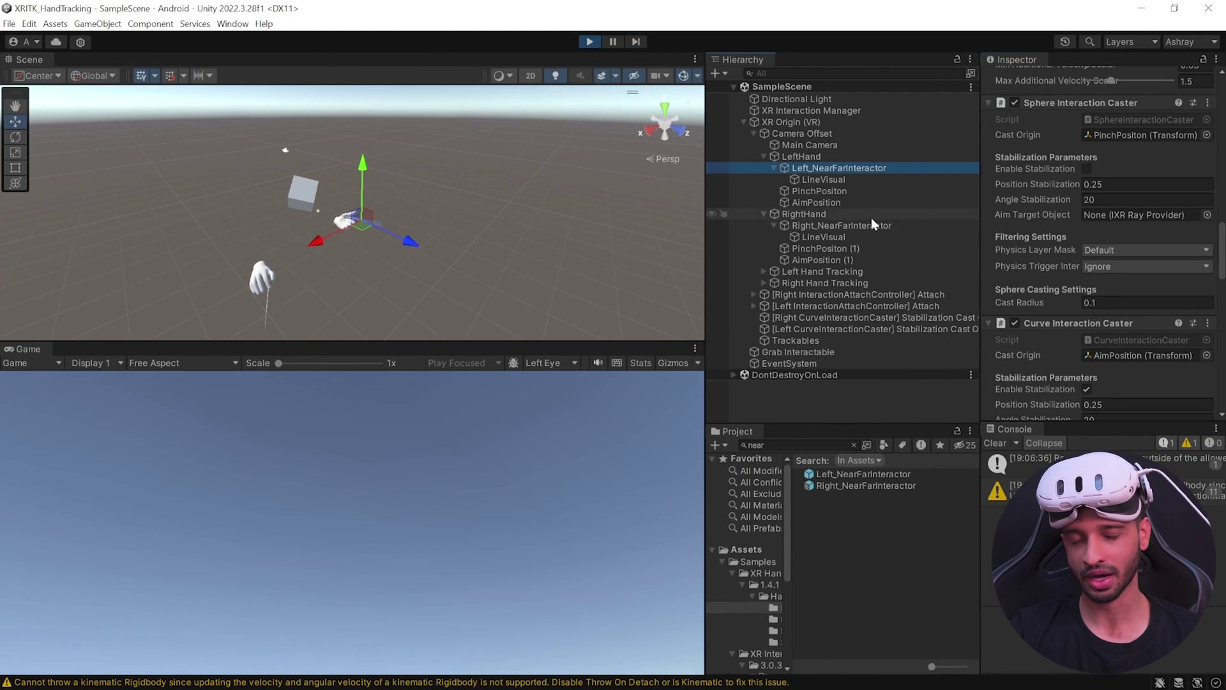
scroll(1055, 285, up, 10)
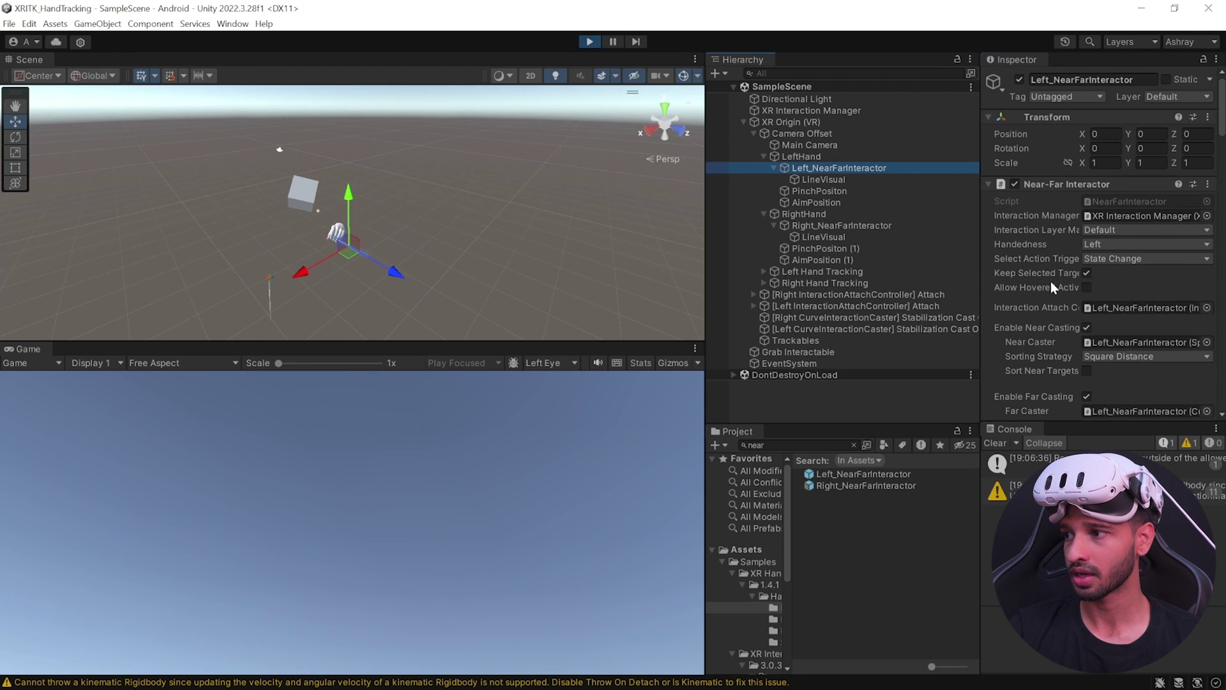
scroll(1046, 214, down, 5)
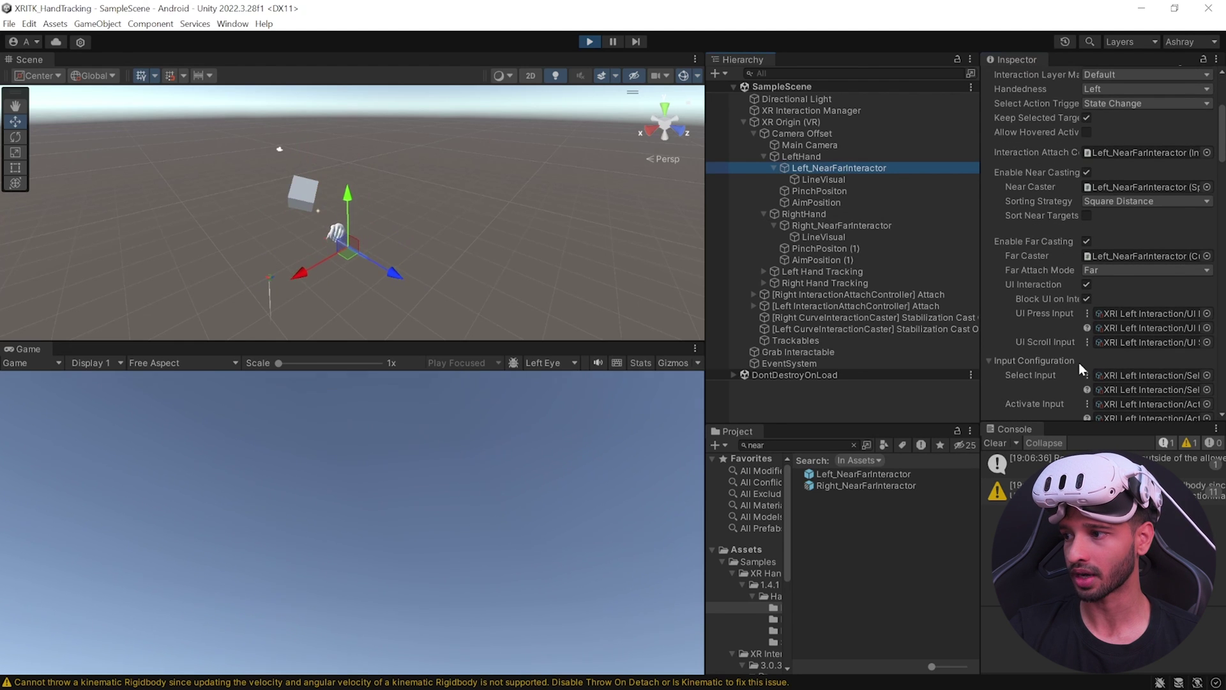
click(1087, 240)
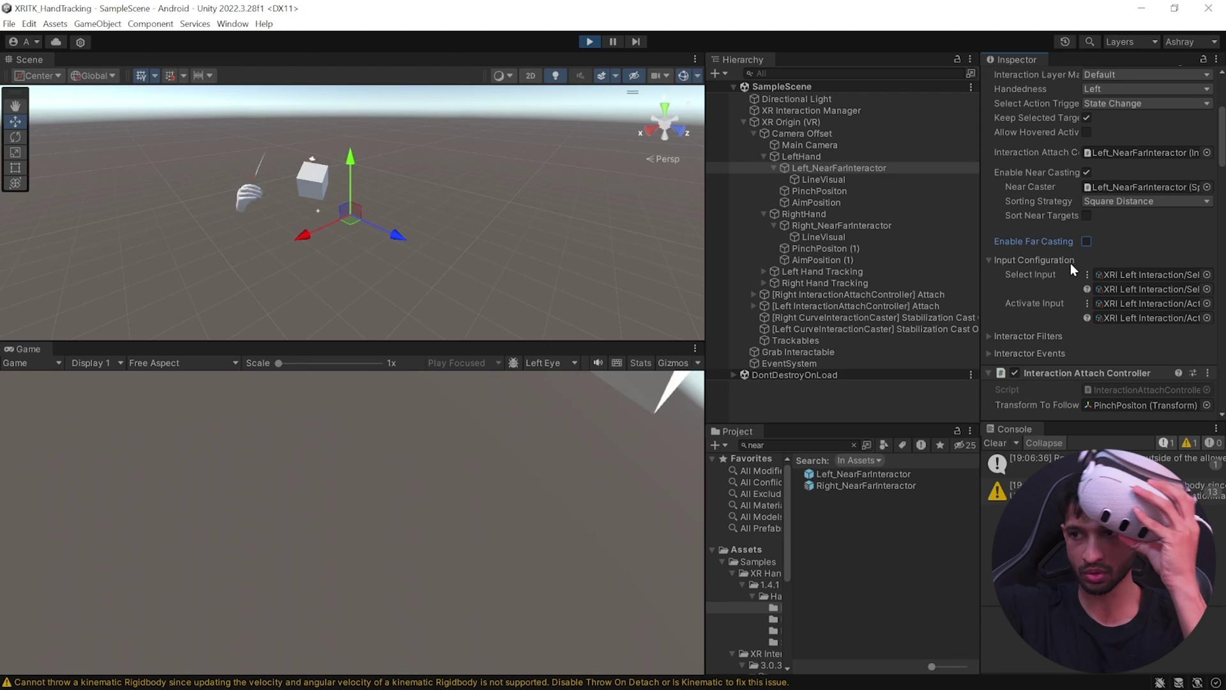
Step: Re-enable far casting on Left_NearFarInteractor and stop play mode
click(1087, 244)
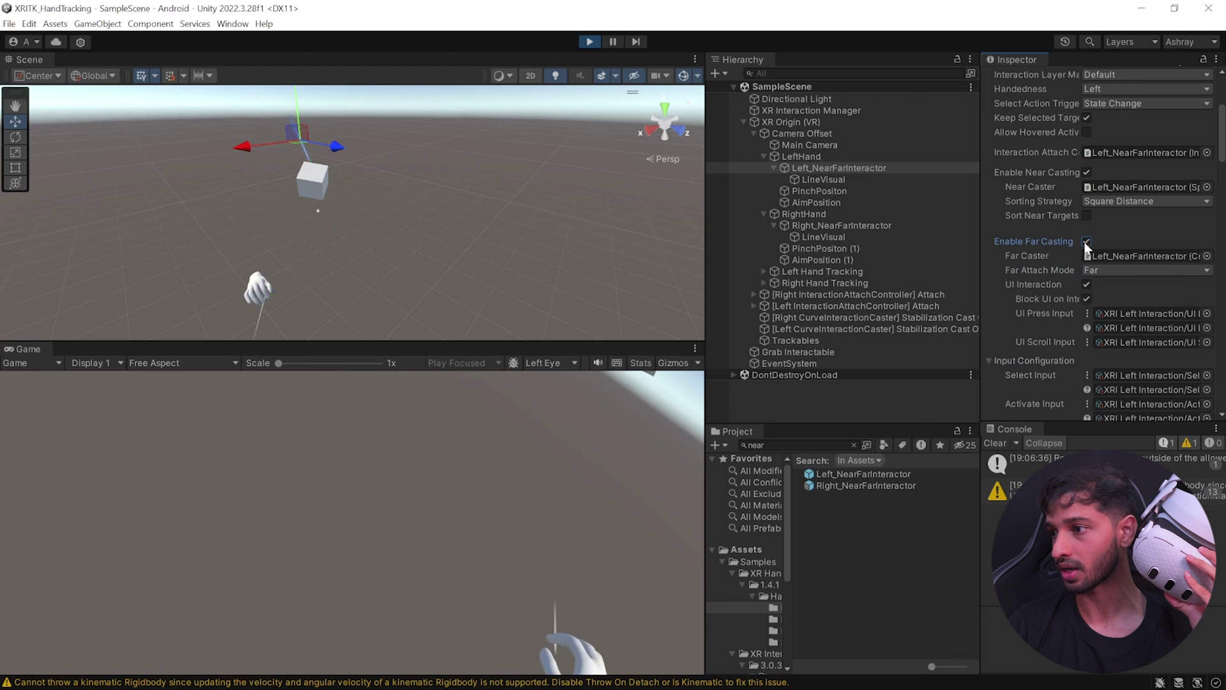
scroll(1092, 277, up, 4)
scroll(1100, 326, down, 2)
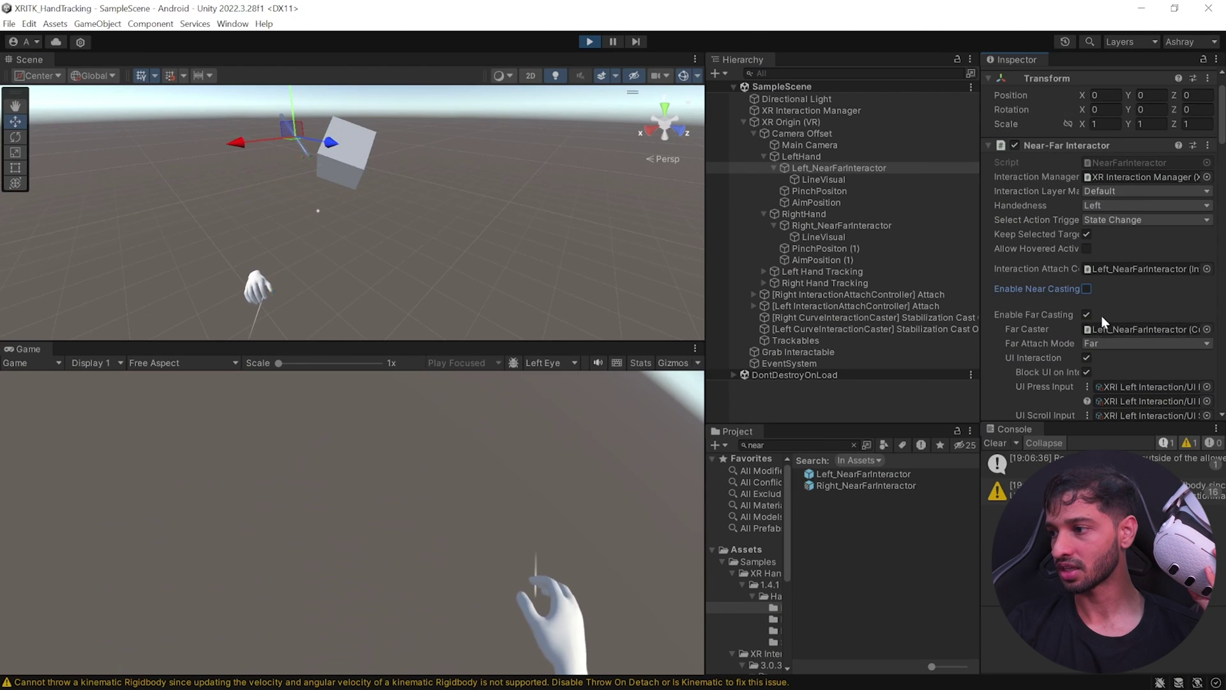
scroll(1076, 295, down, 3)
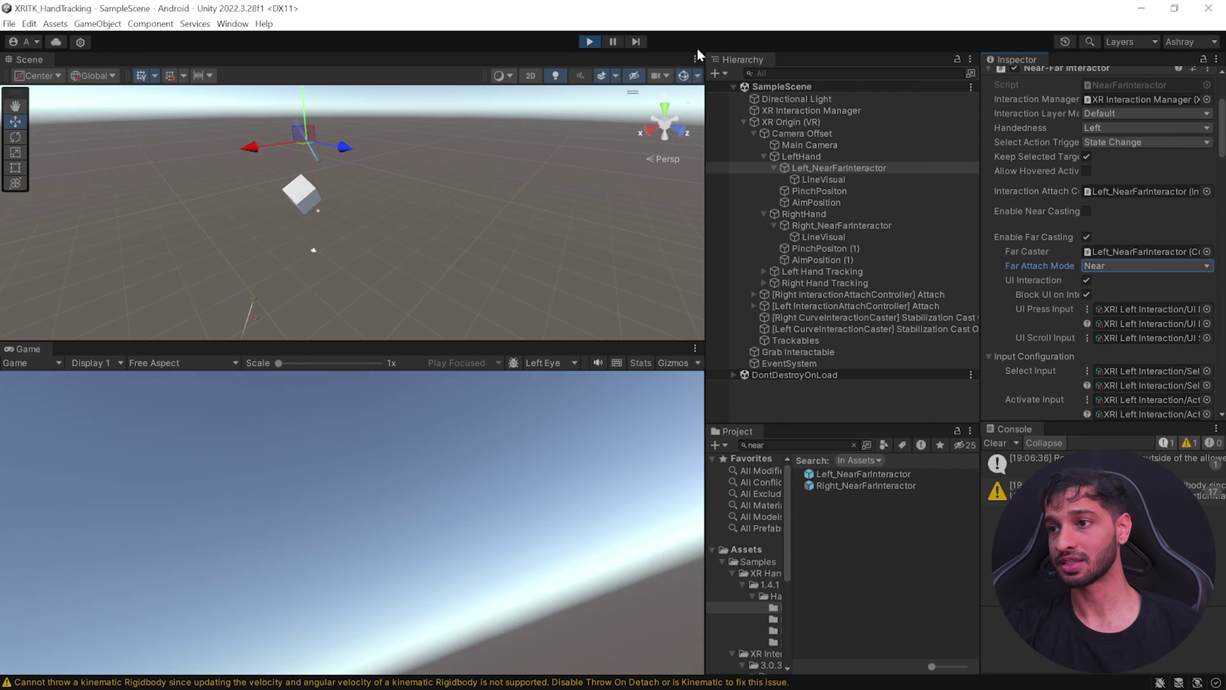
click(590, 42)
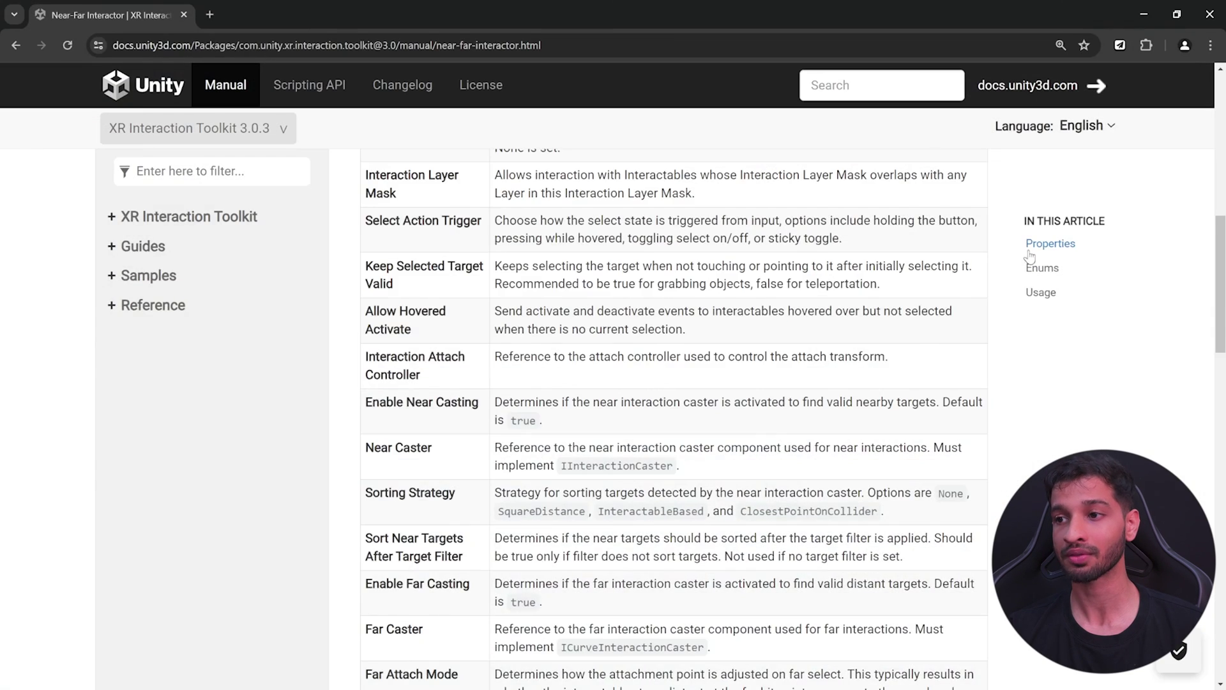
scroll(887, 283, up, 4)
scroll(886, 280, down, 1)
scroll(542, 383, down, 1)
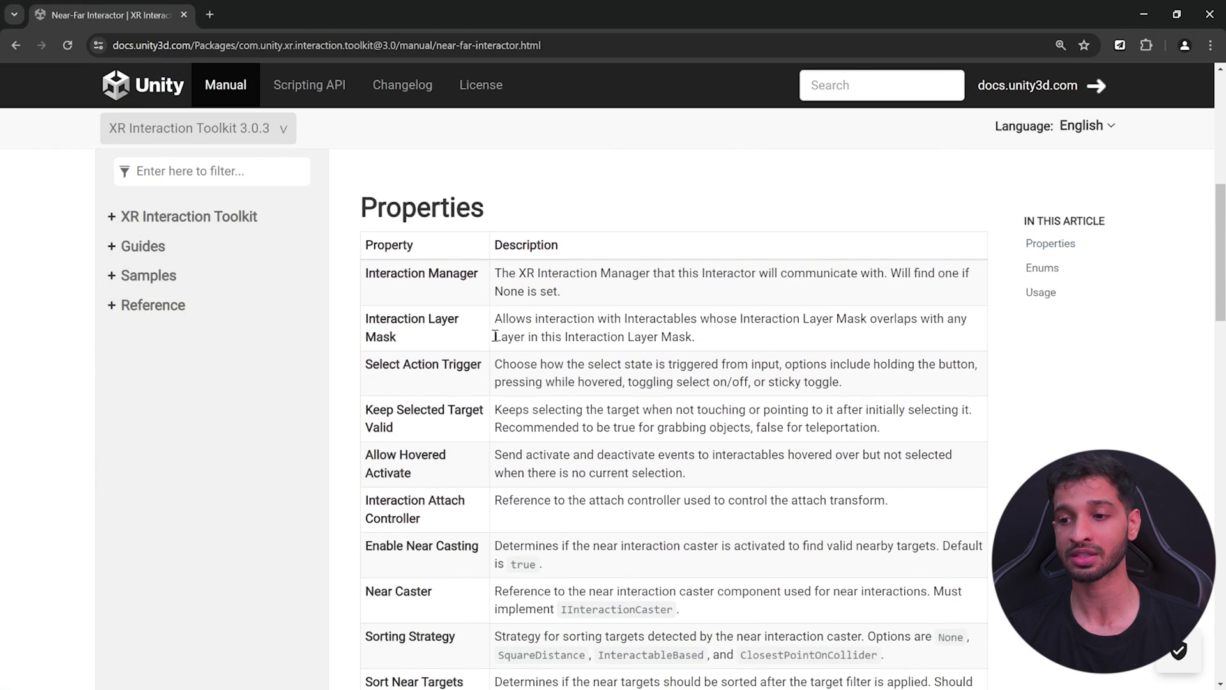
scroll(594, 390, down, 3)
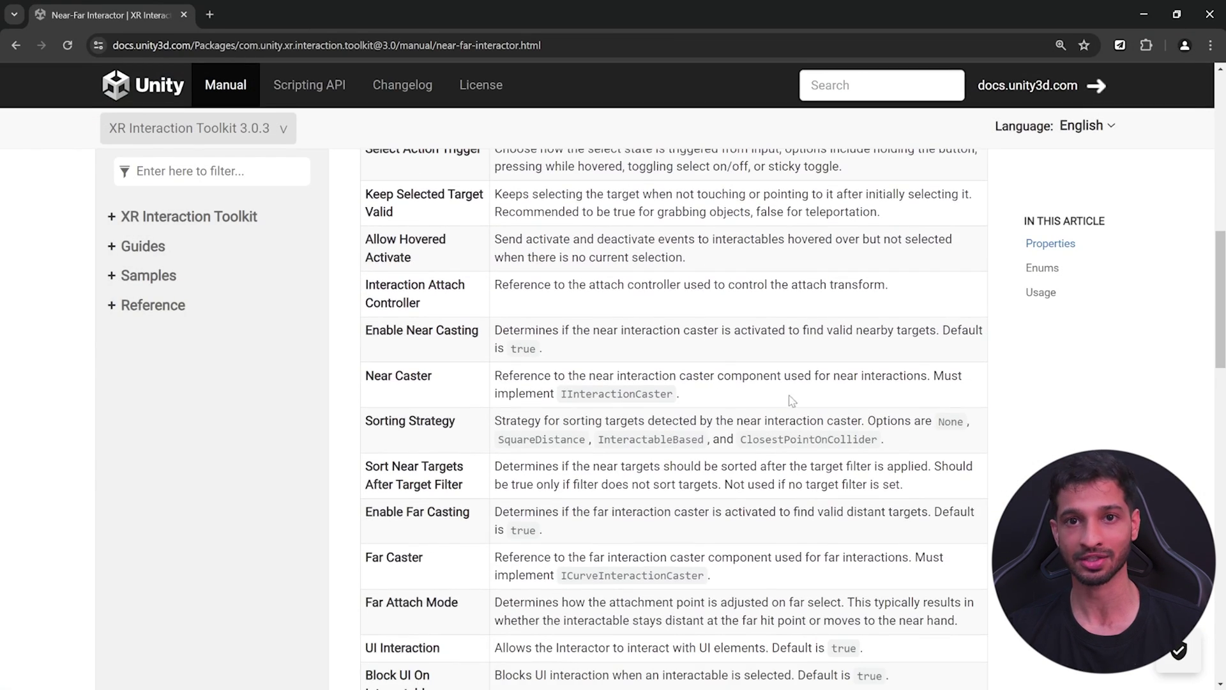